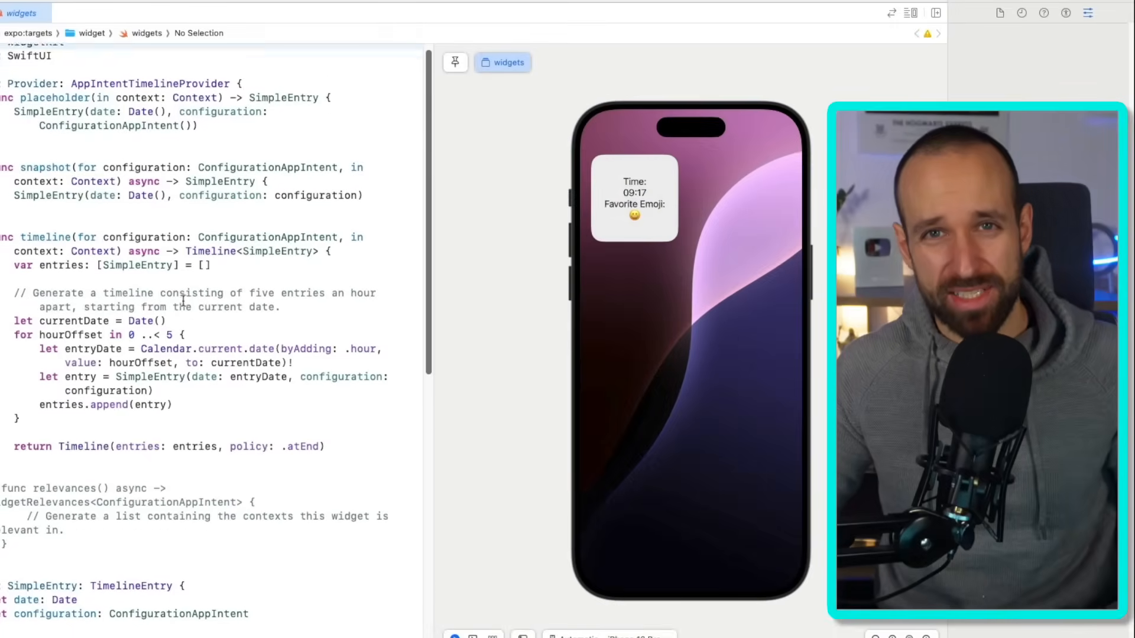
scroll(184, 299, down, 1)
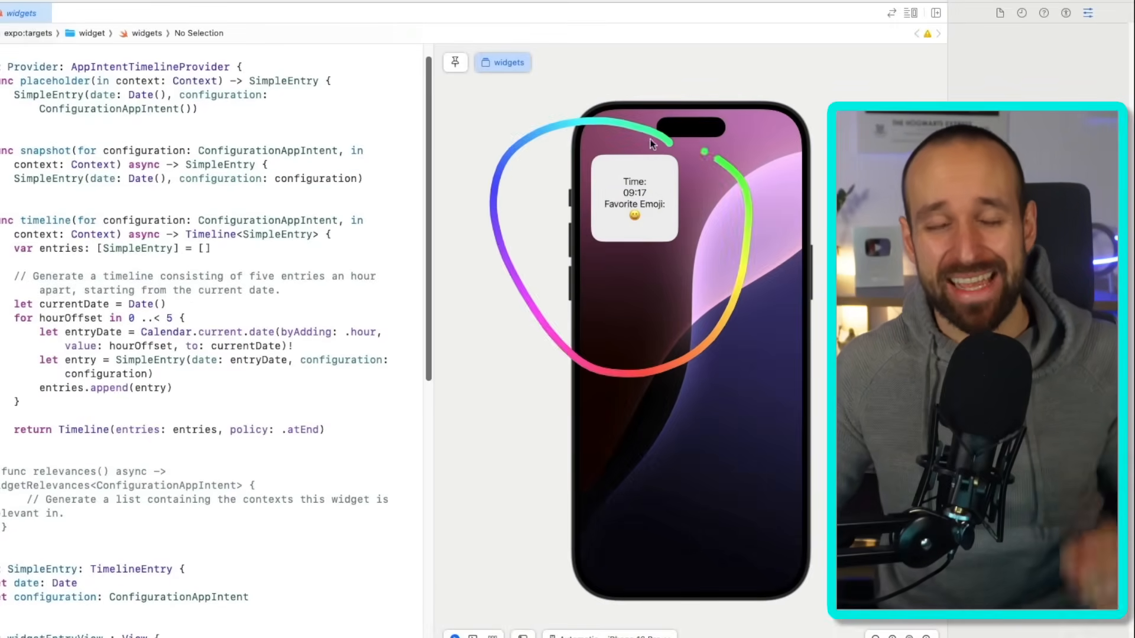
scroll(102, 401, down, 10)
scroll(103, 401, down, 5)
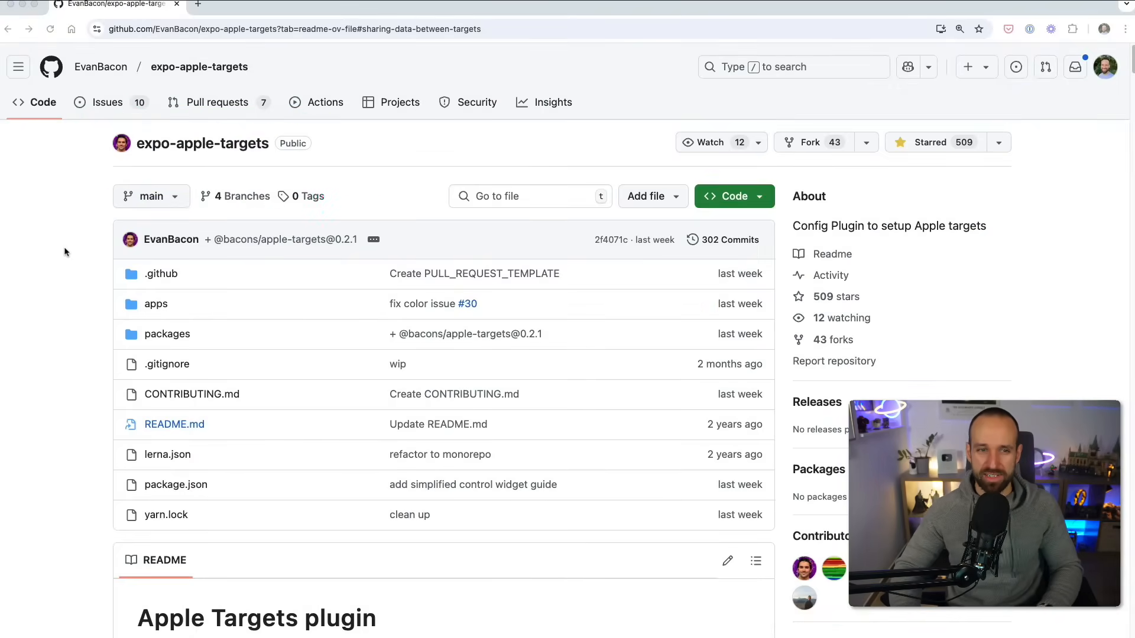
scroll(69, 269, down, 4)
scroll(68, 269, down, 3)
scroll(68, 268, down, 3)
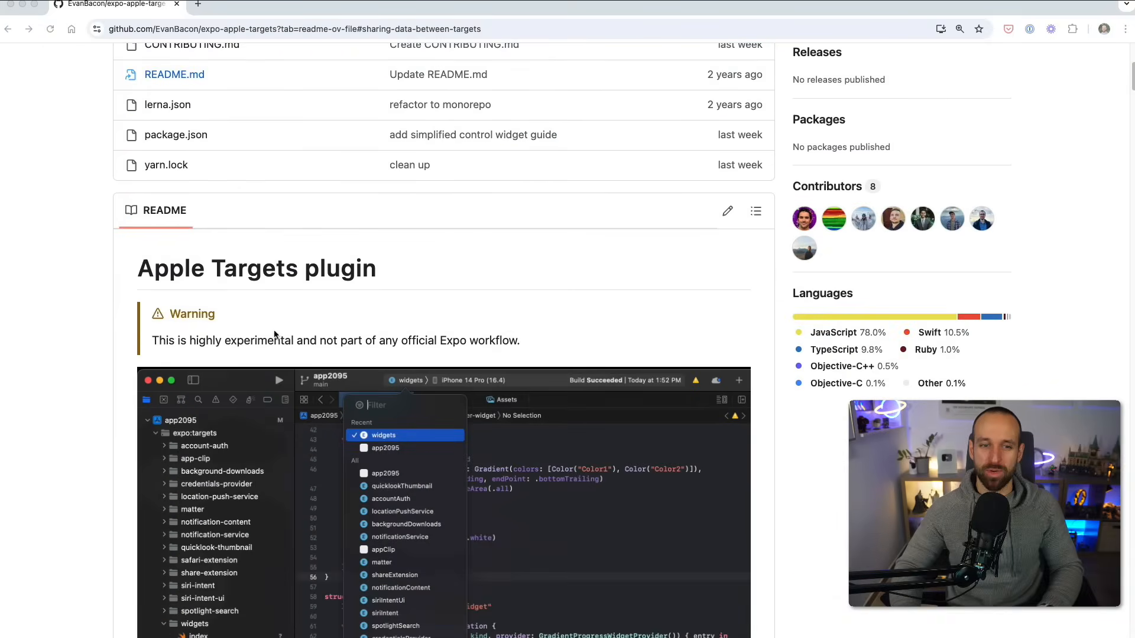
scroll(358, 354, down, 5)
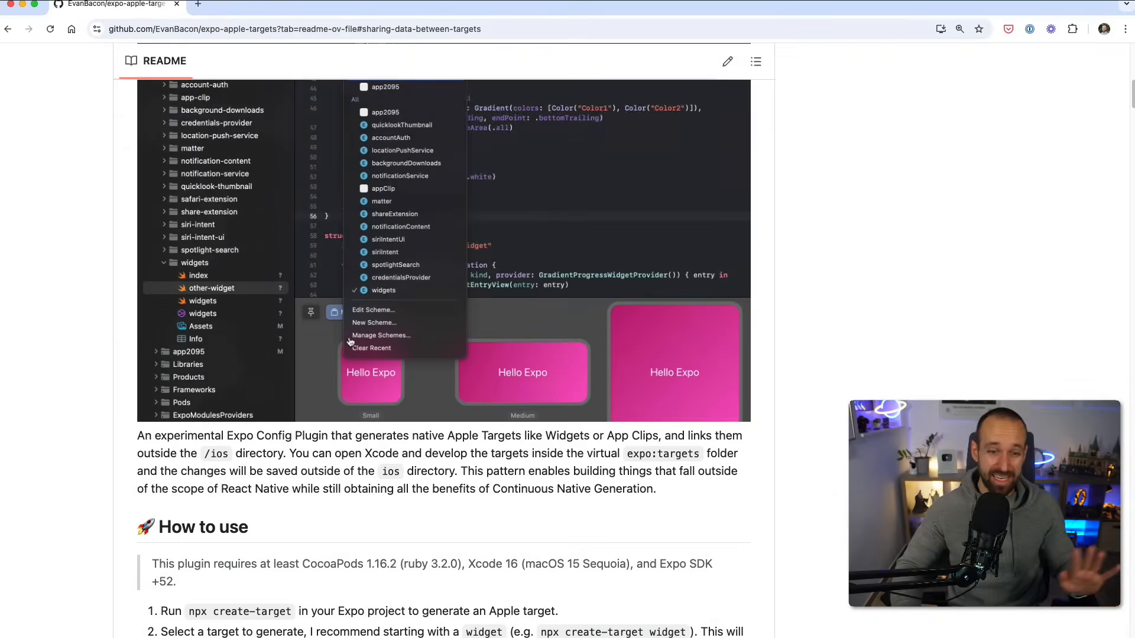
scroll(358, 354, down, 3)
scroll(354, 346, down, 3)
scroll(352, 342, down, 3)
scroll(350, 341, down, 10)
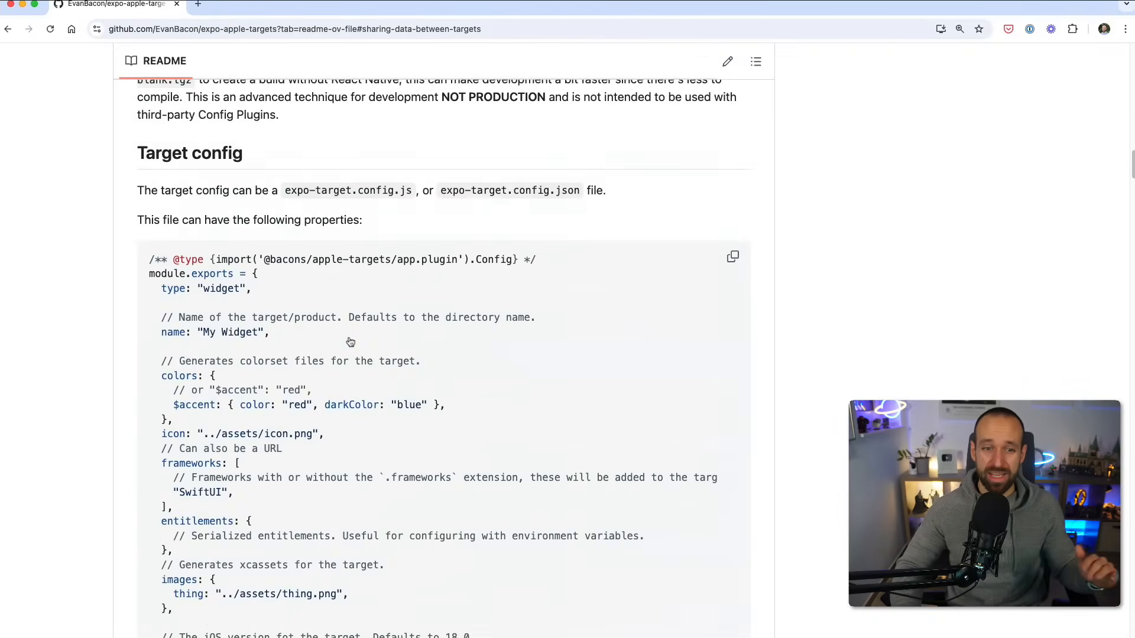
scroll(350, 342, down, 10)
scroll(350, 341, down, 10)
scroll(350, 342, down, 10)
scroll(351, 342, down, 10)
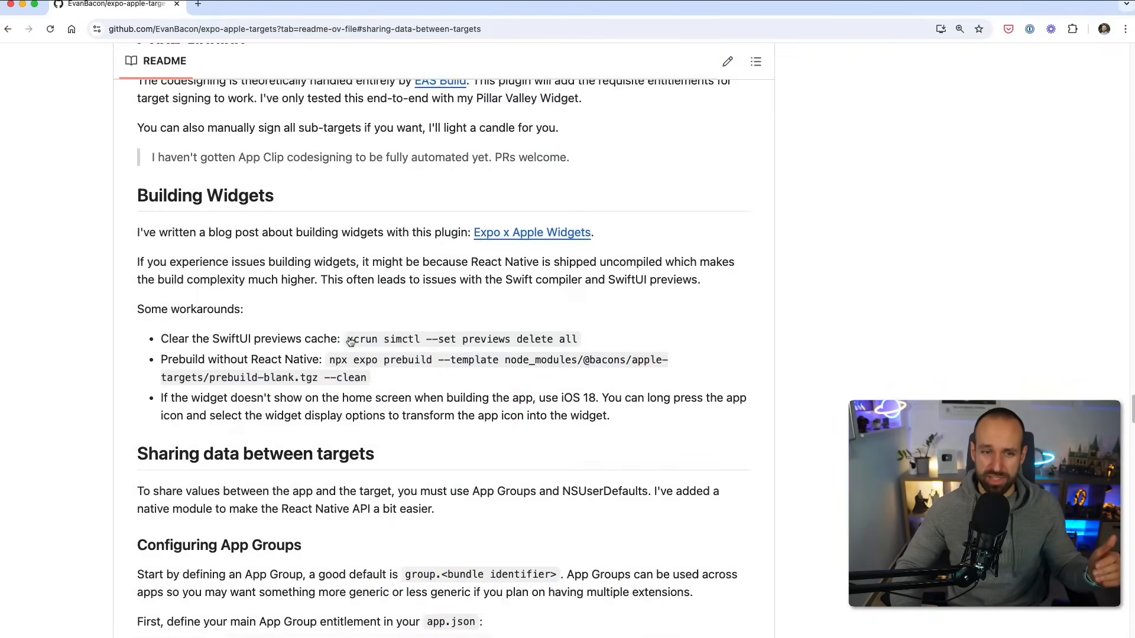
scroll(350, 342, down, 10)
scroll(351, 341, down, 3)
scroll(352, 345, down, 8)
scroll(354, 347, up, 10)
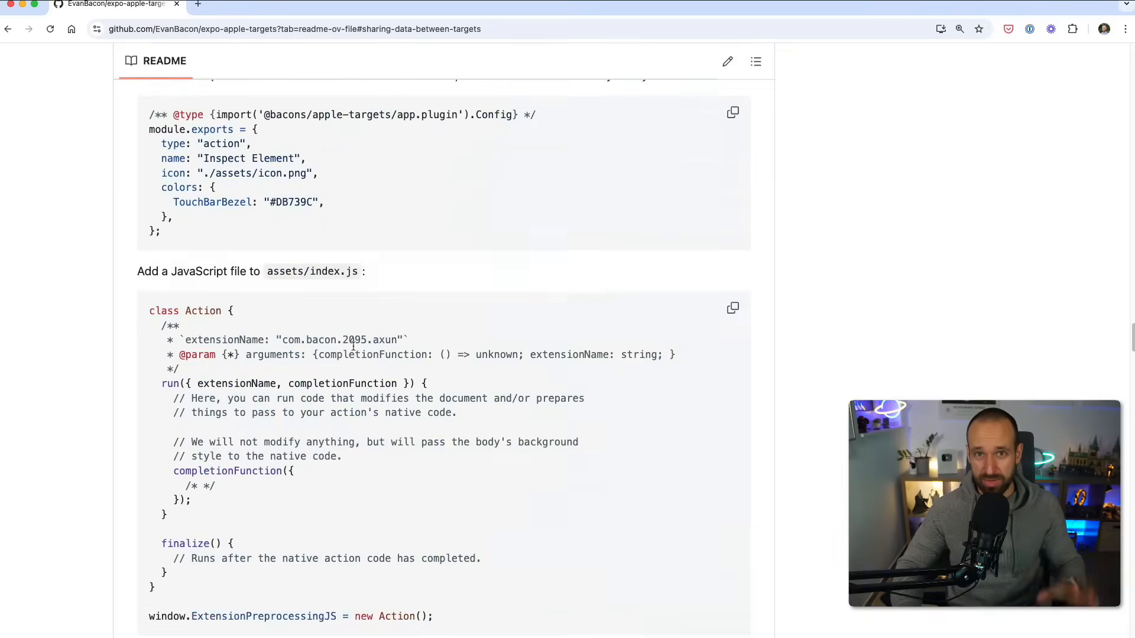
scroll(353, 346, up, 10)
scroll(353, 346, up, 10)
scroll(353, 346, up, 10)
scroll(353, 346, up, 10)
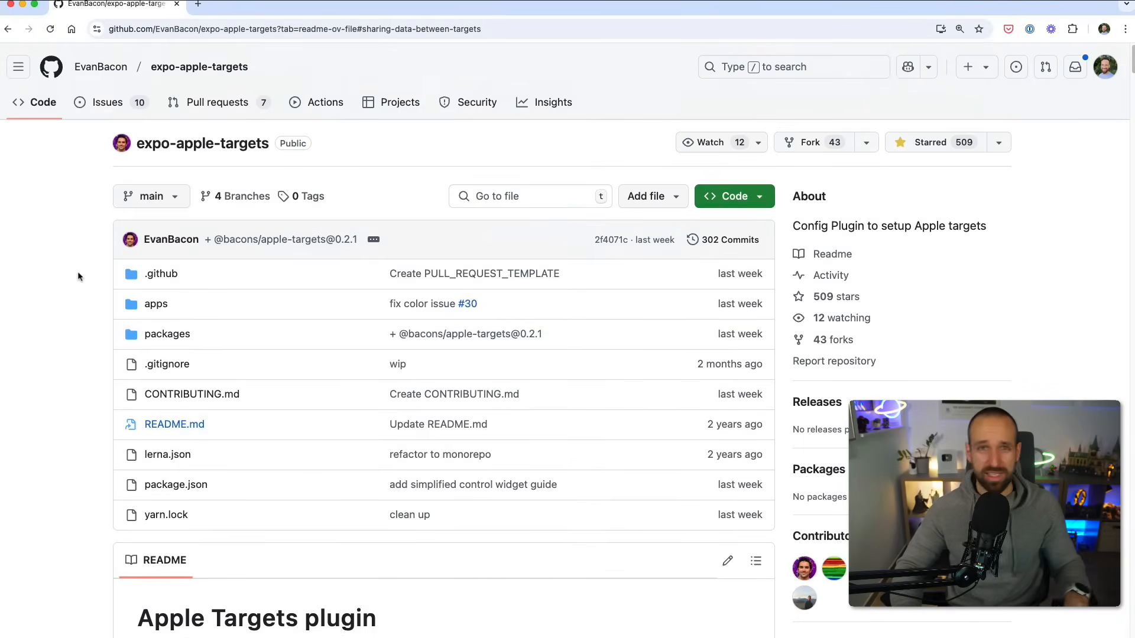
scroll(78, 271, down, 10)
scroll(78, 271, down, 10)
scroll(116, 333, down, 5)
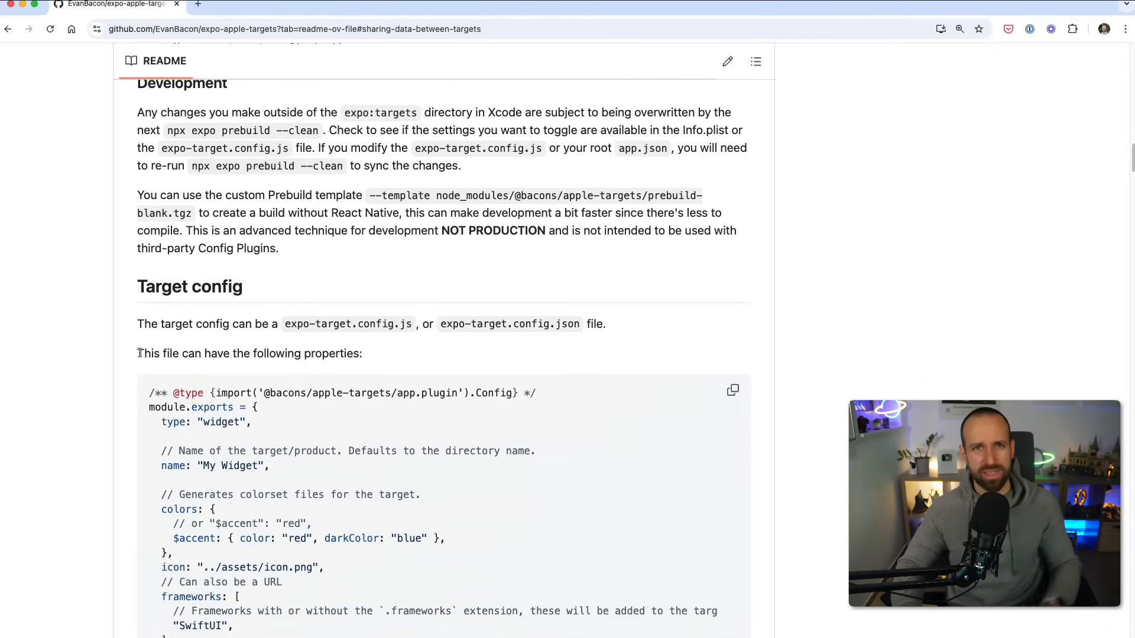
scroll(136, 350, up, 10)
scroll(136, 350, up, 10)
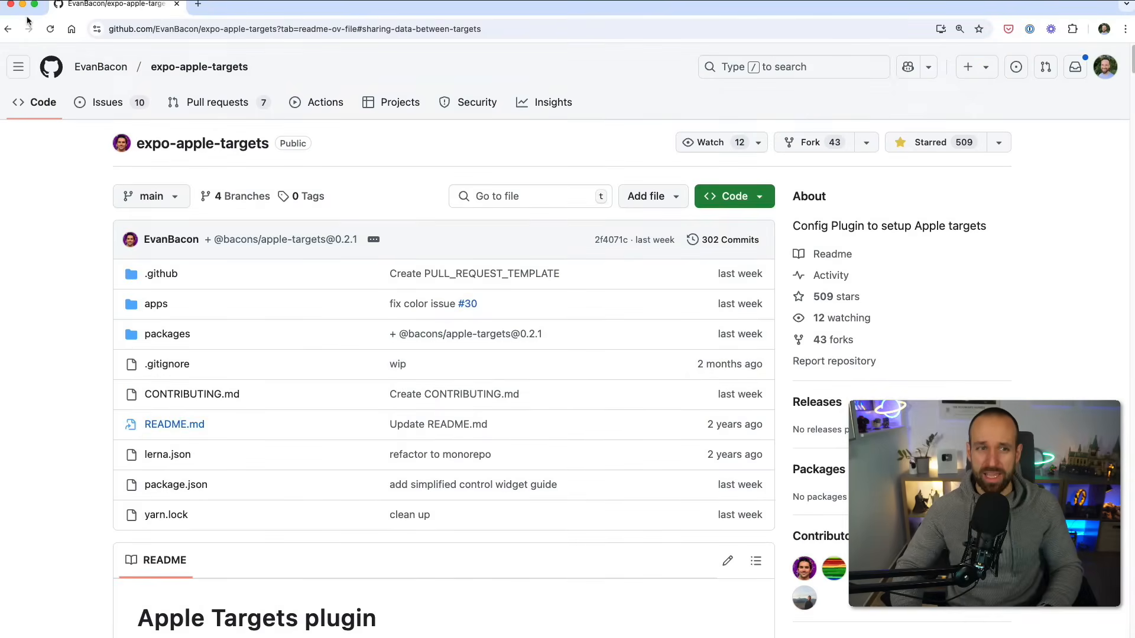
Step: Switch from the GitHub README to the mywidget project in Cursor
key(super+Tab)
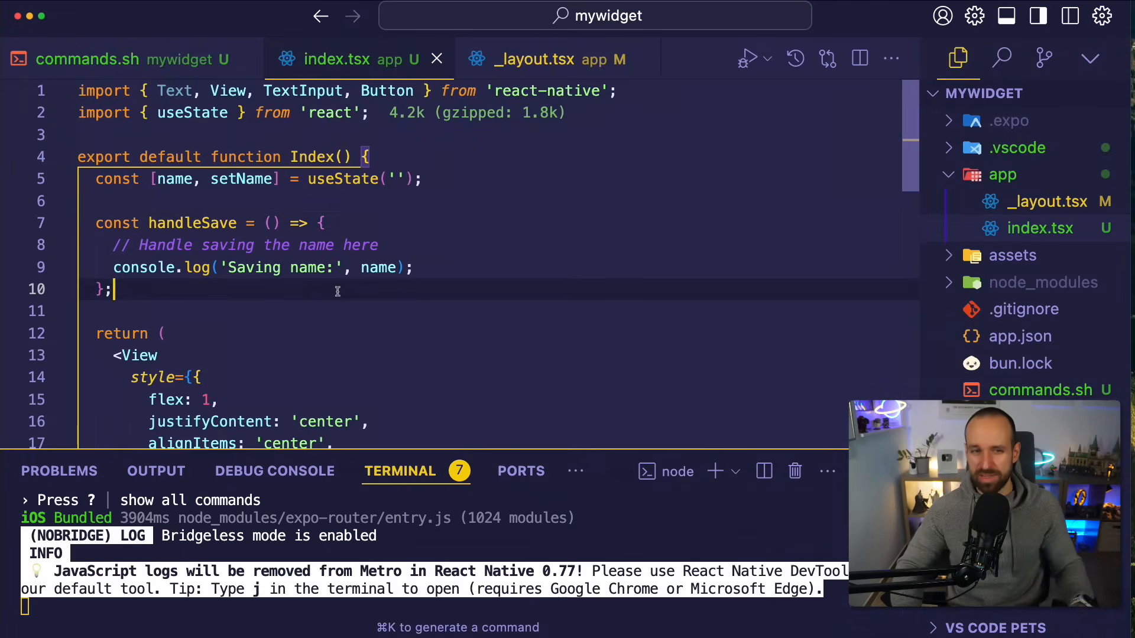
click(284, 354)
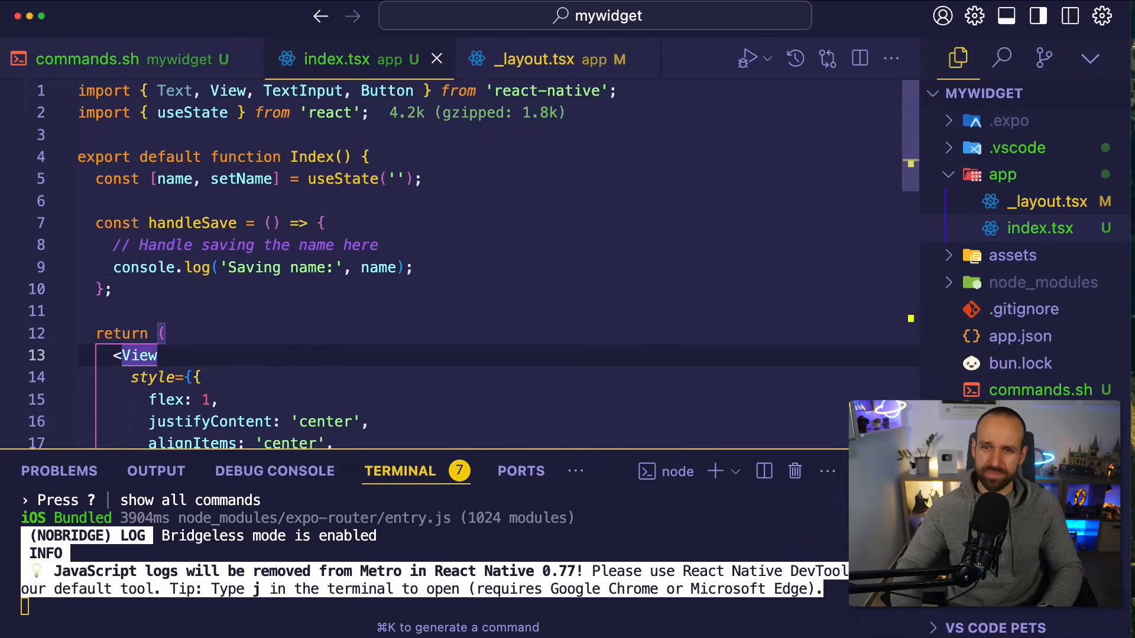
key(super+Tab)
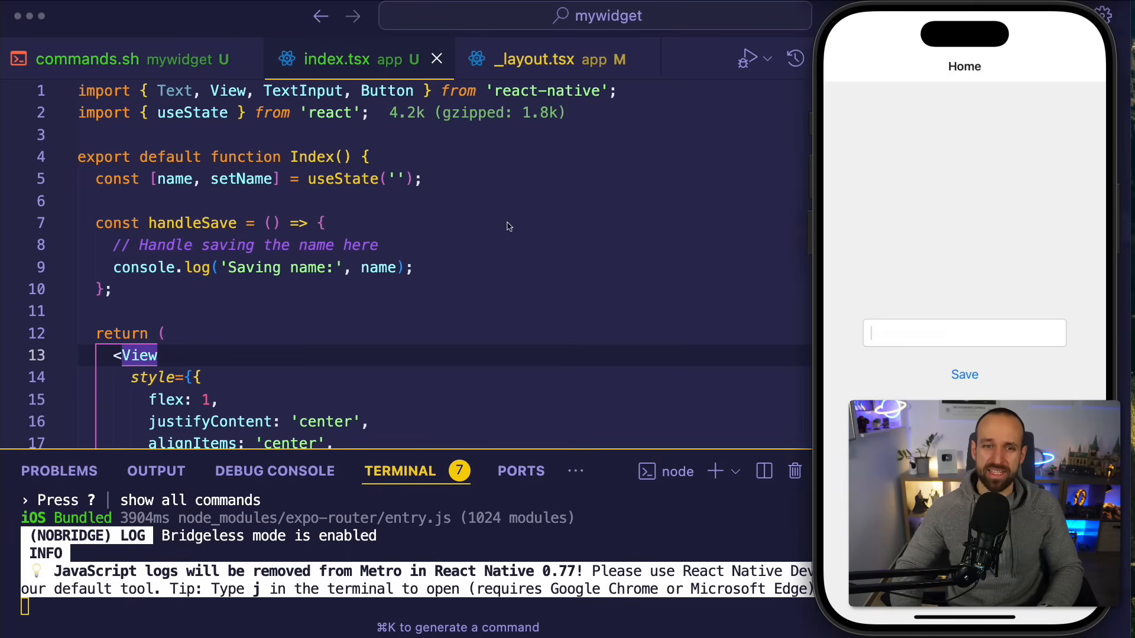
text(hal)
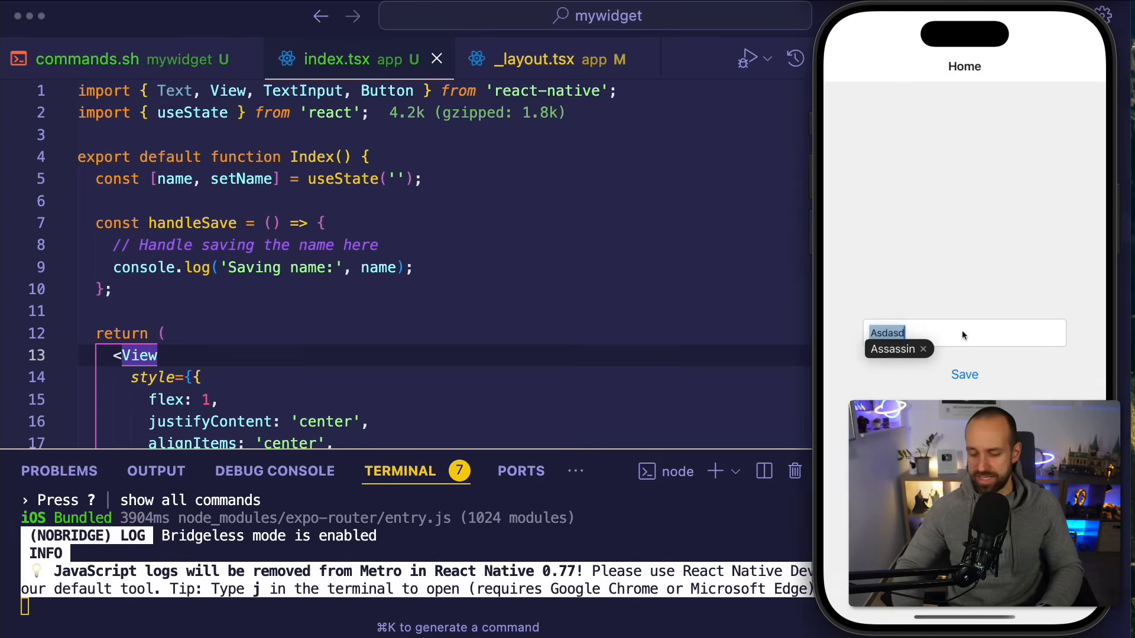
key(BackSpace)
key(BackSpace)
key(BackSpace)
key(super+Tab)
click(524, 267)
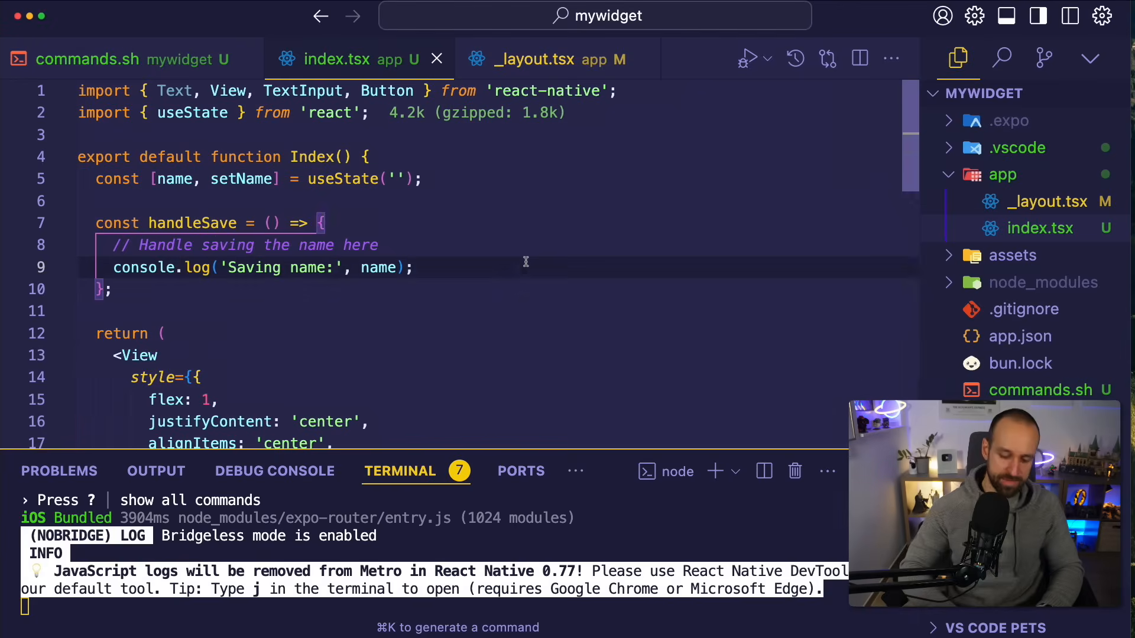
key(super+j)
scroll(483, 308, down, 7)
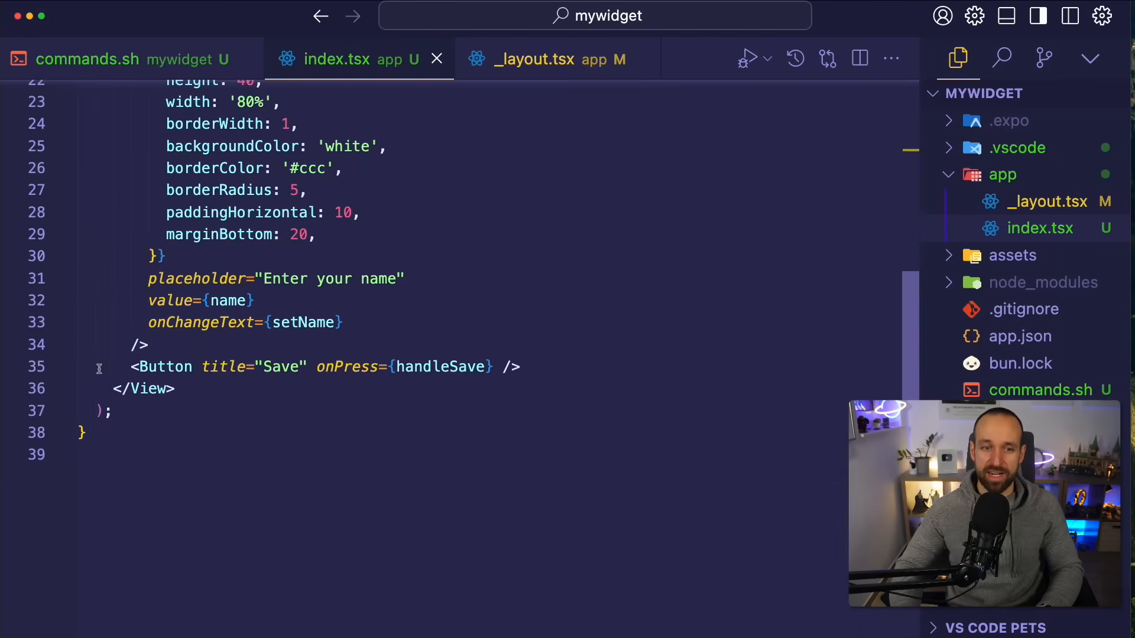
scroll(489, 391, up, 8)
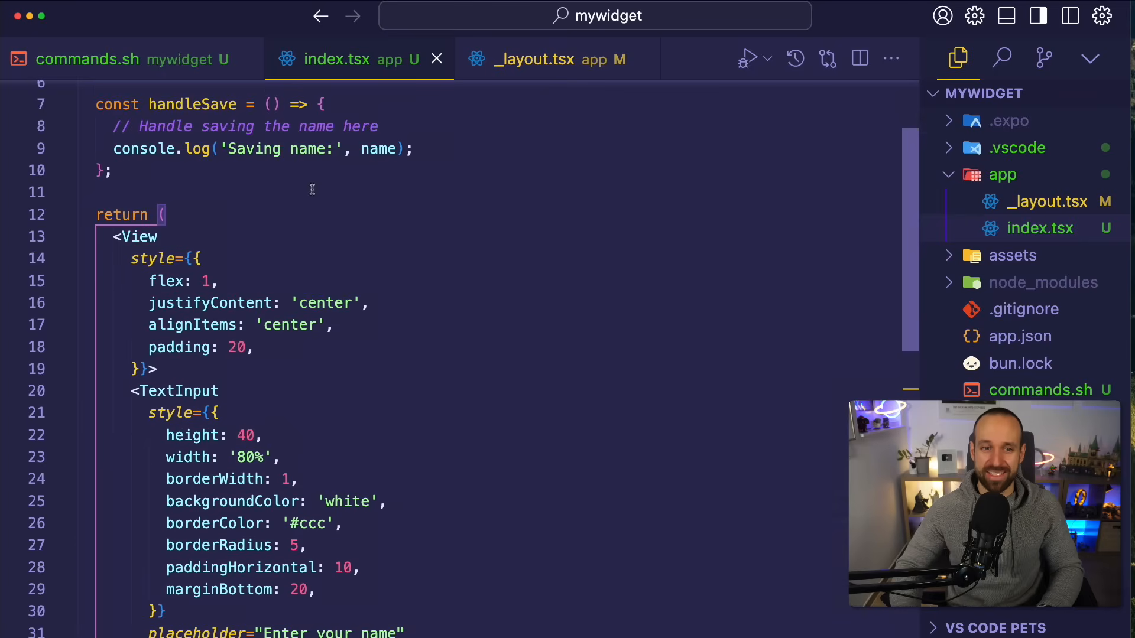
mouse_move(116, 171)
mouse_down()
mouse_move(149, 147)
mouse_move(114, 126)
mouse_up()
click(289, 311)
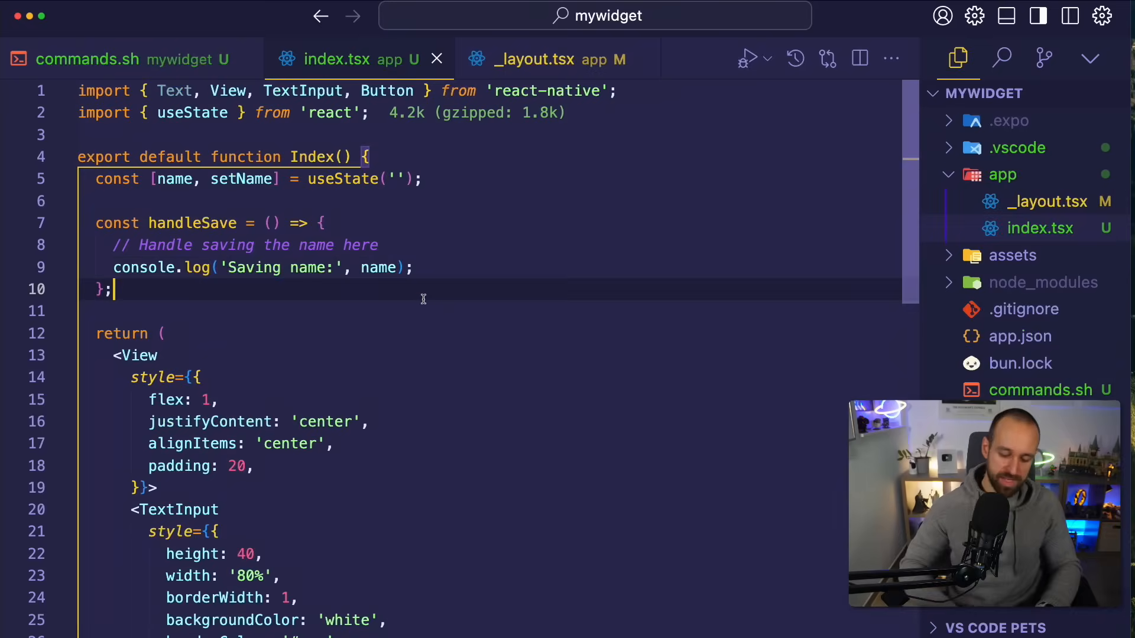
key(ctrl+grave)
Step: Stop the Expo dev server, enlarge the terminal and bring up commands.sh
key(ctrl+c)
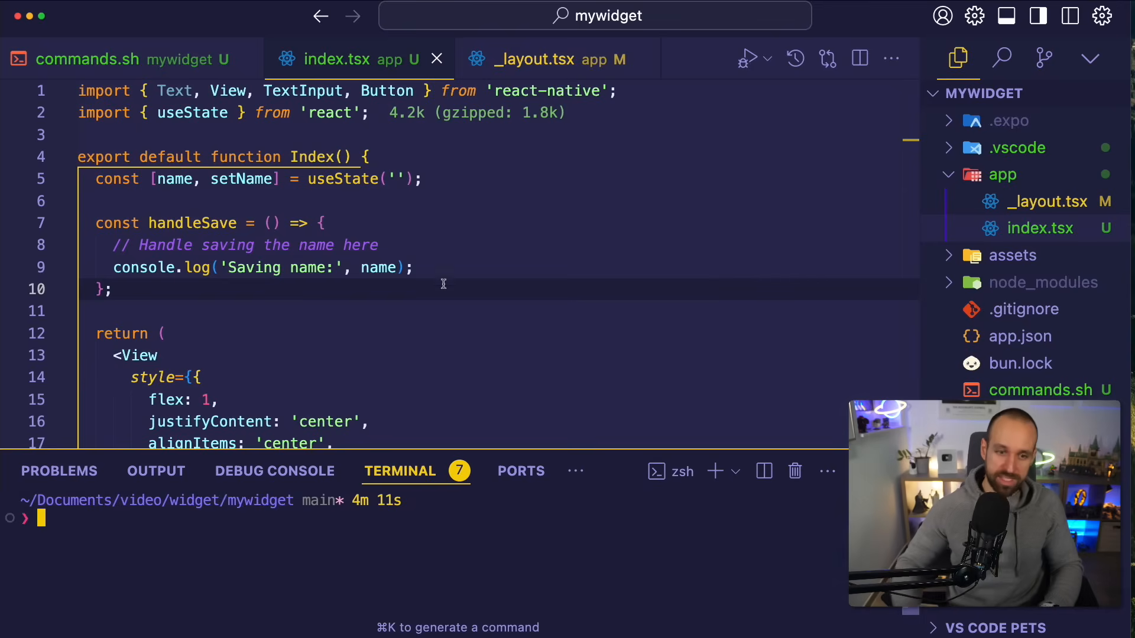
drag(486, 442, 486, 245)
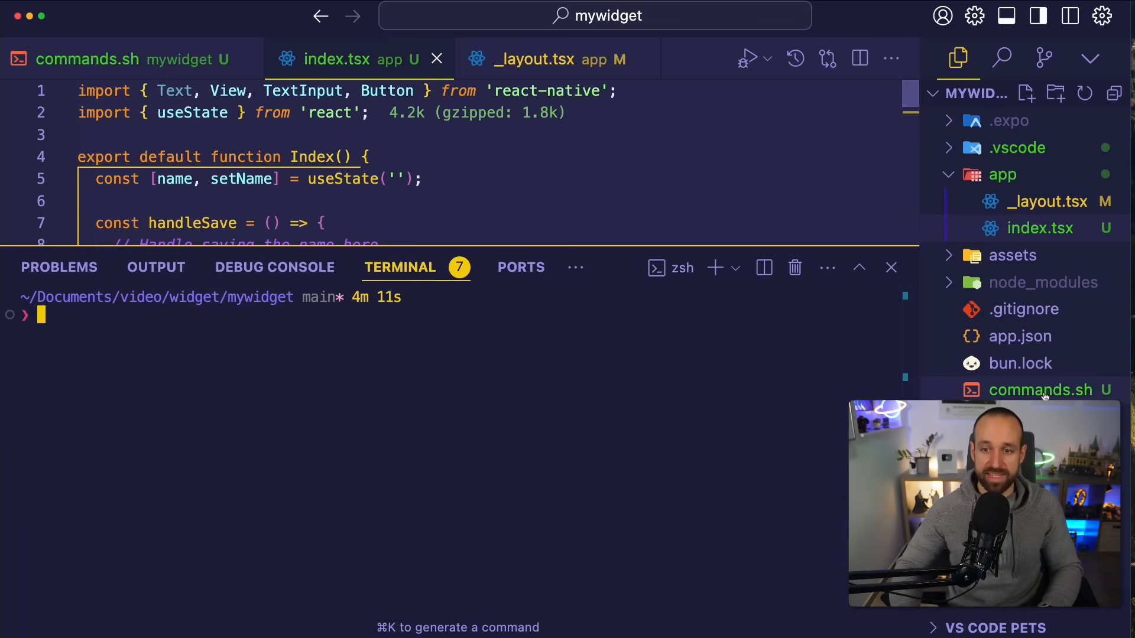
click(1040, 390)
Step: Run the bunx create-target widget command from line 3 of commands.sh in the terminal
drag(299, 91, 52, 92)
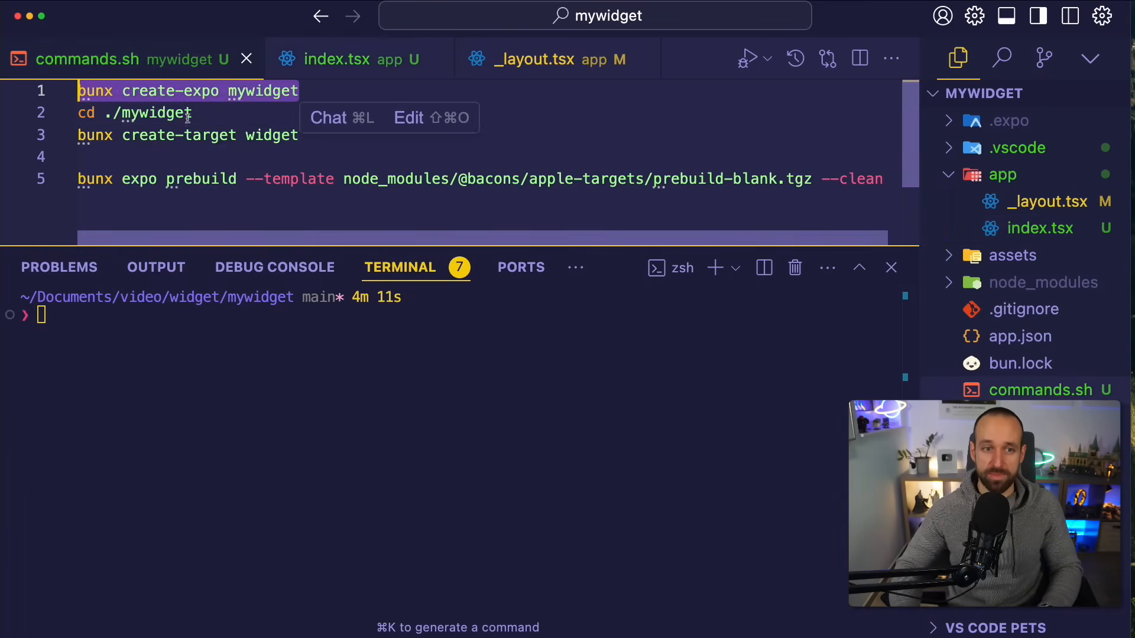
click(220, 115)
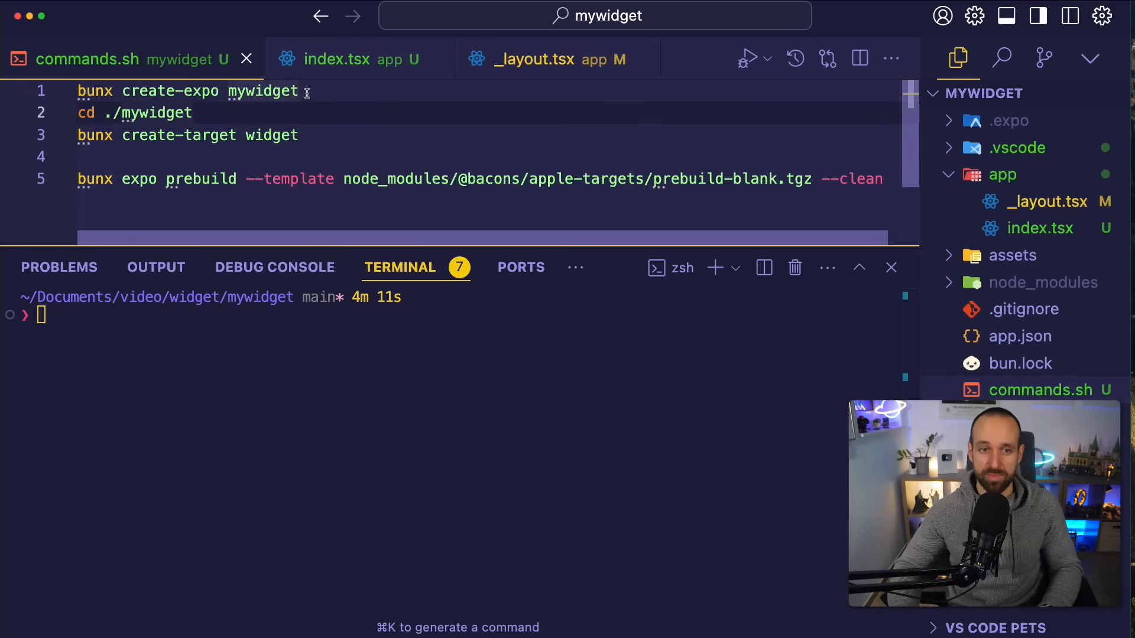
drag(305, 92, 135, 93)
click(302, 135)
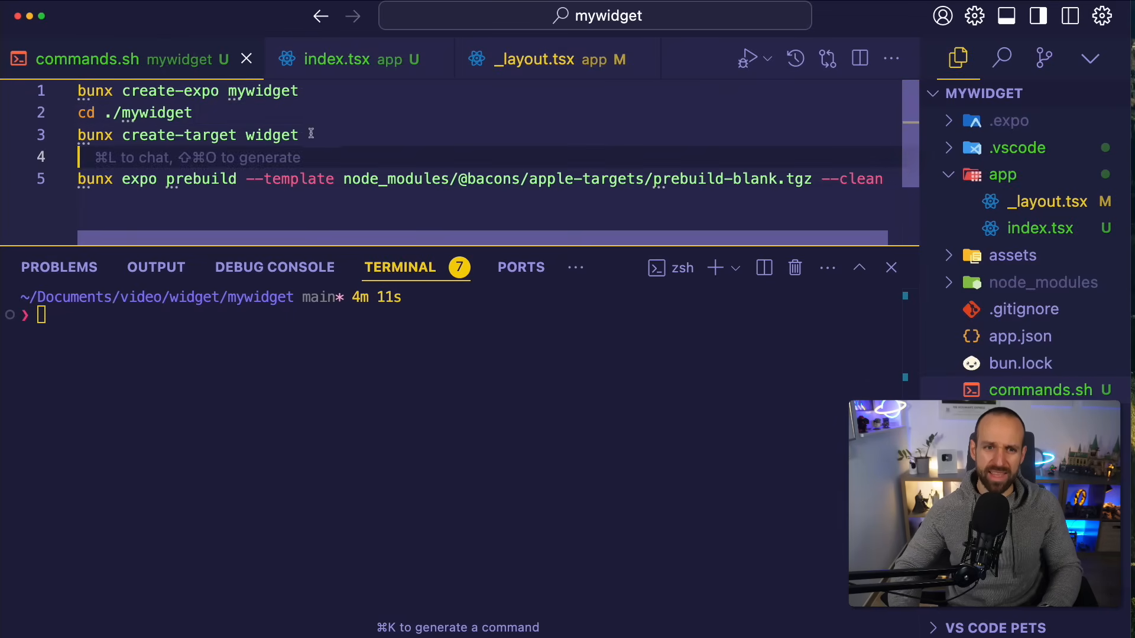
drag(303, 134, 54, 135)
click(282, 385)
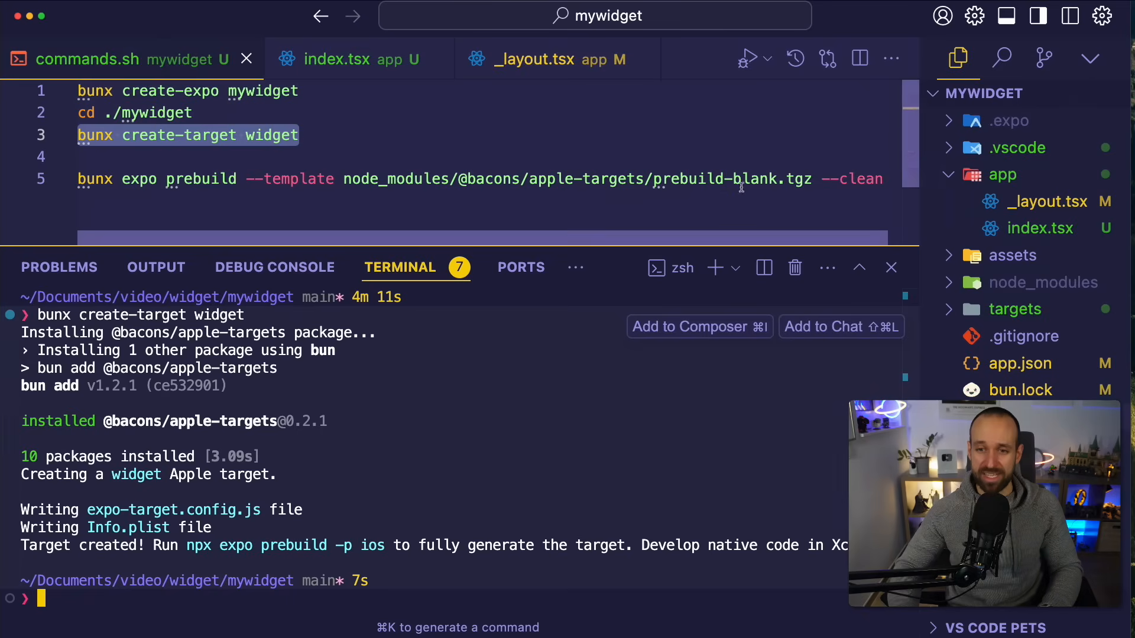
click(718, 136)
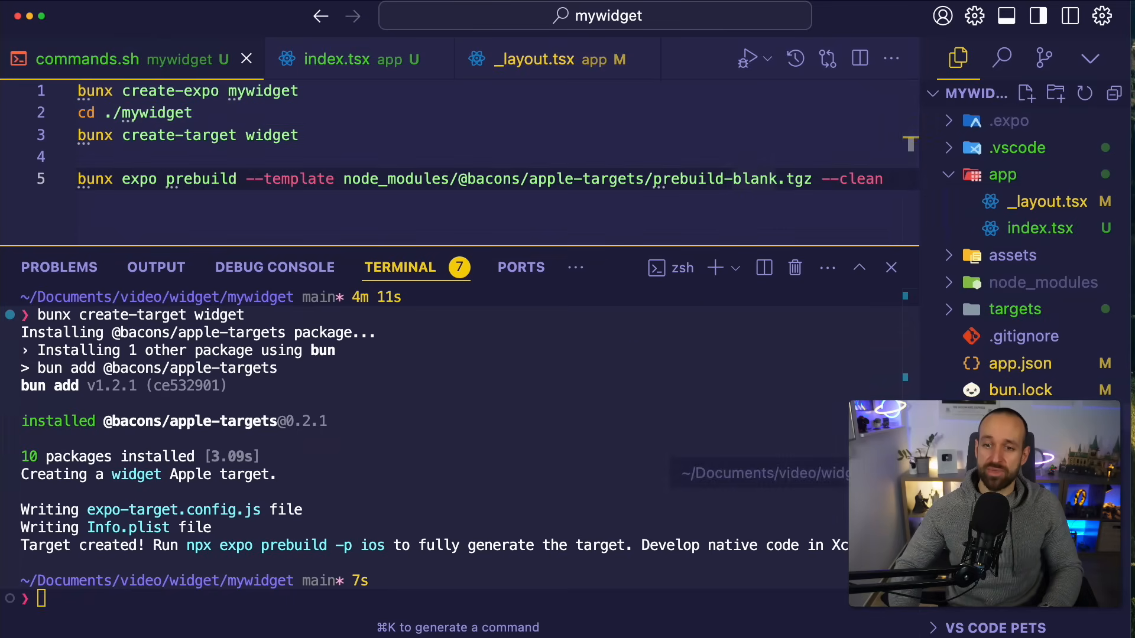
Step: Expand the generated targets folder and review AppIntent.swift and expo-target.config.js
click(1021, 309)
scroll(1034, 309, down, 3)
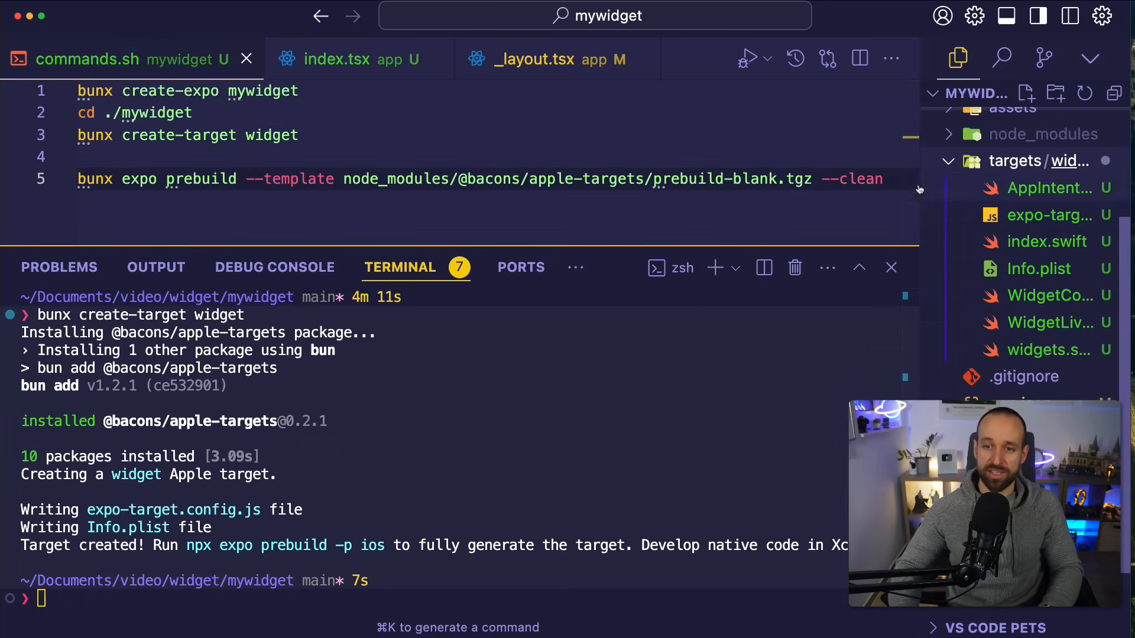
drag(920, 198, 684, 198)
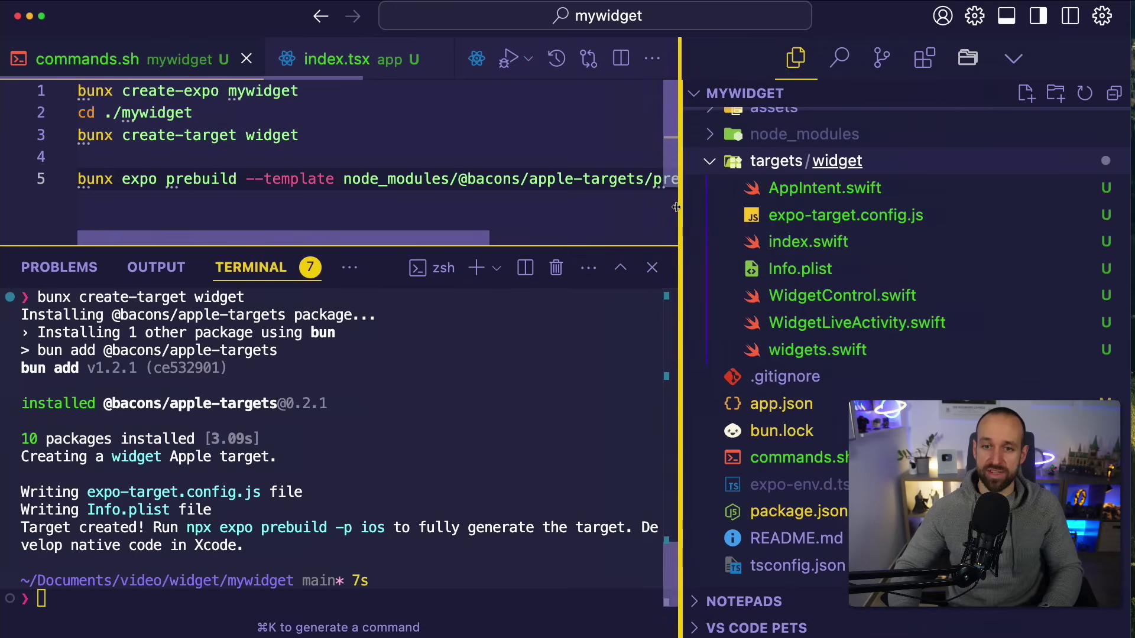
click(825, 188)
key(super+j)
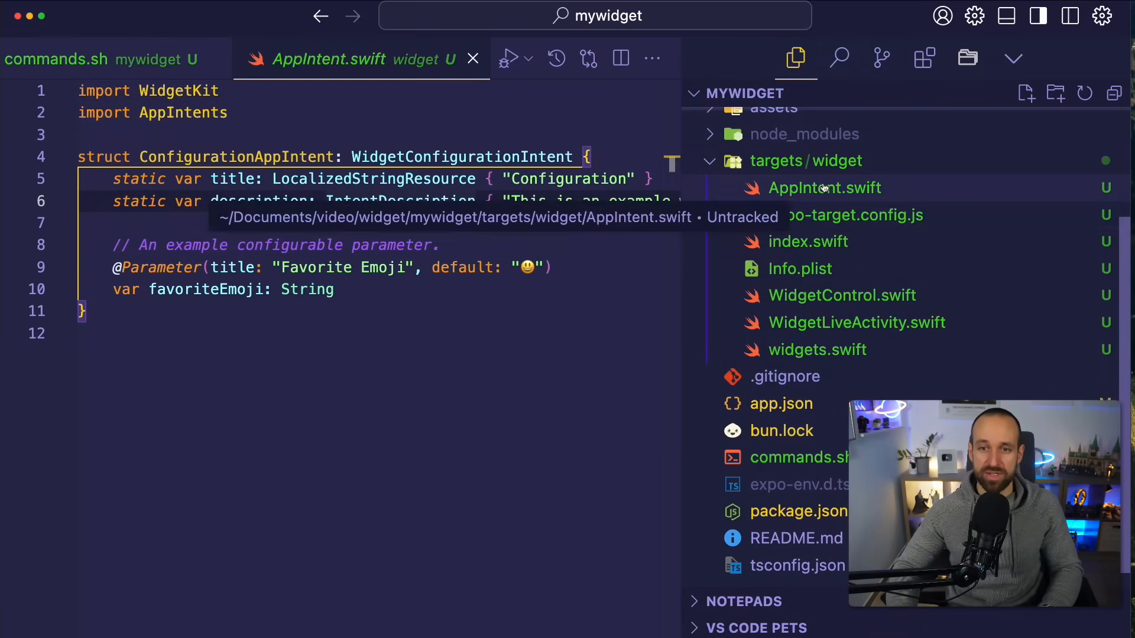
click(840, 215)
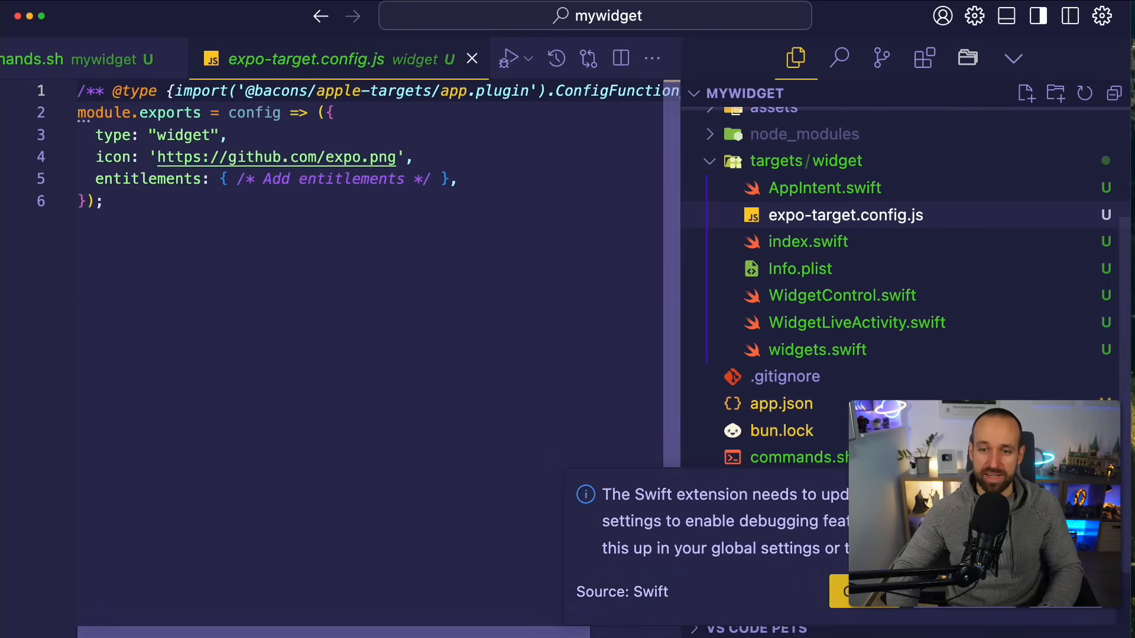
Step: Review widgets.swift, WidgetLiveActivity.swift and WidgetControl.swift, leaving WidgetControl.swift open
click(818, 350)
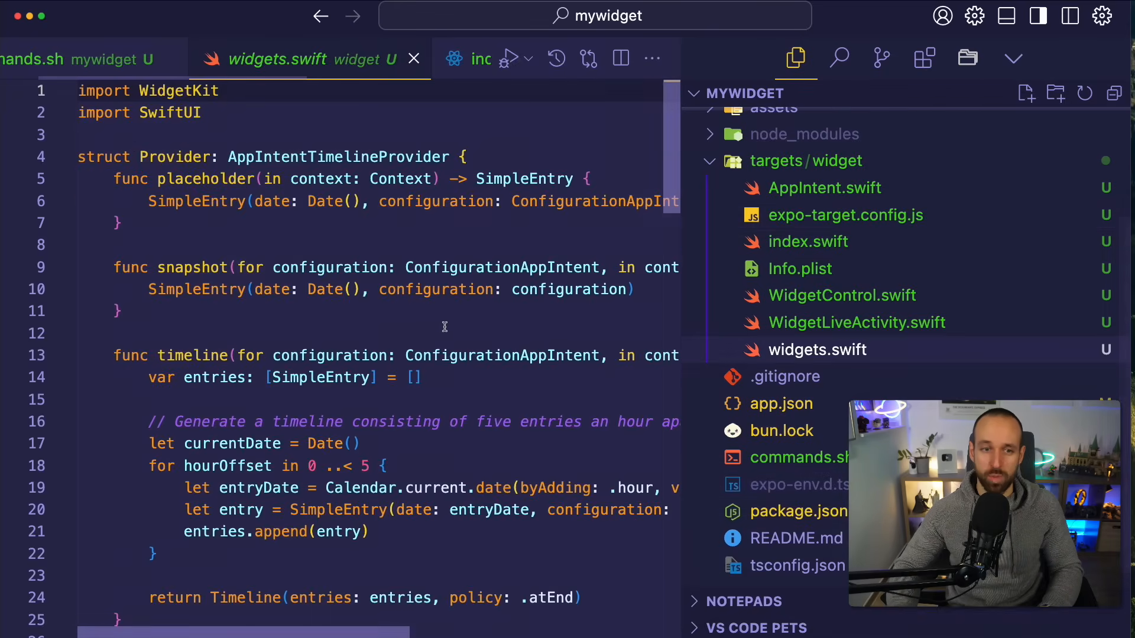
scroll(447, 327, down, 5)
scroll(446, 326, down, 5)
scroll(446, 327, down, 8)
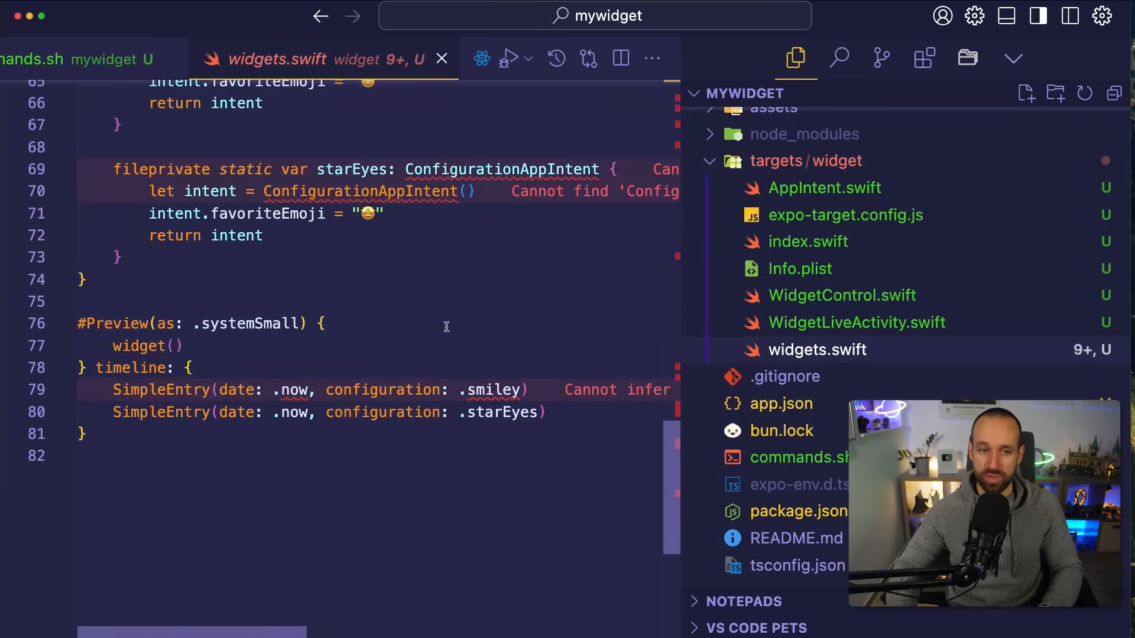
scroll(446, 327, up, 4)
scroll(446, 328, up, 4)
scroll(446, 328, up, 5)
click(857, 323)
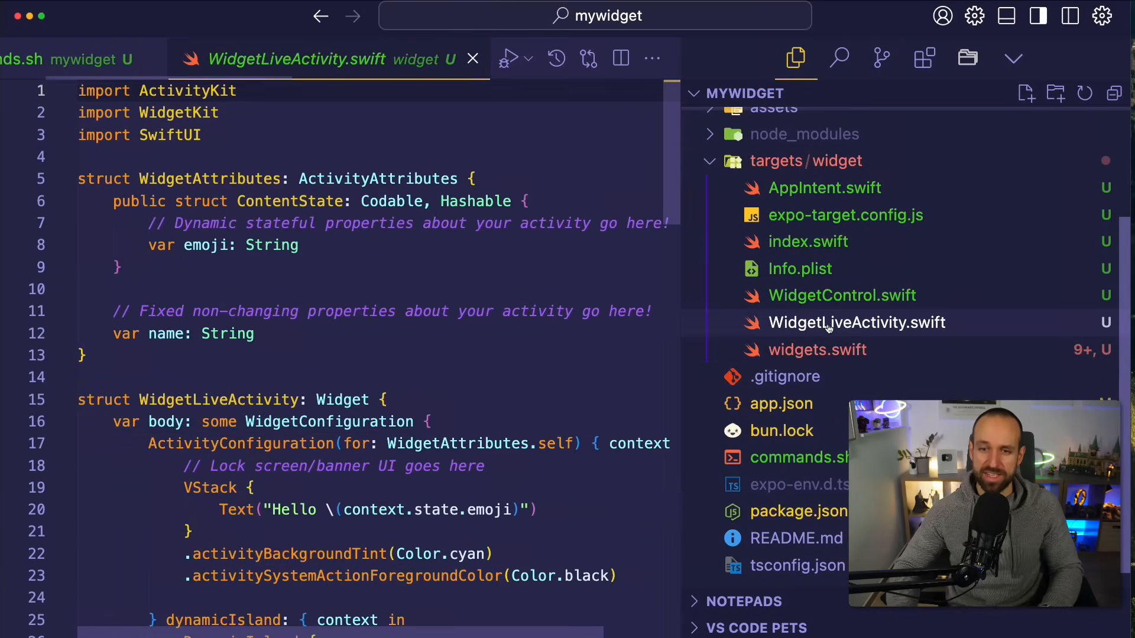
click(843, 295)
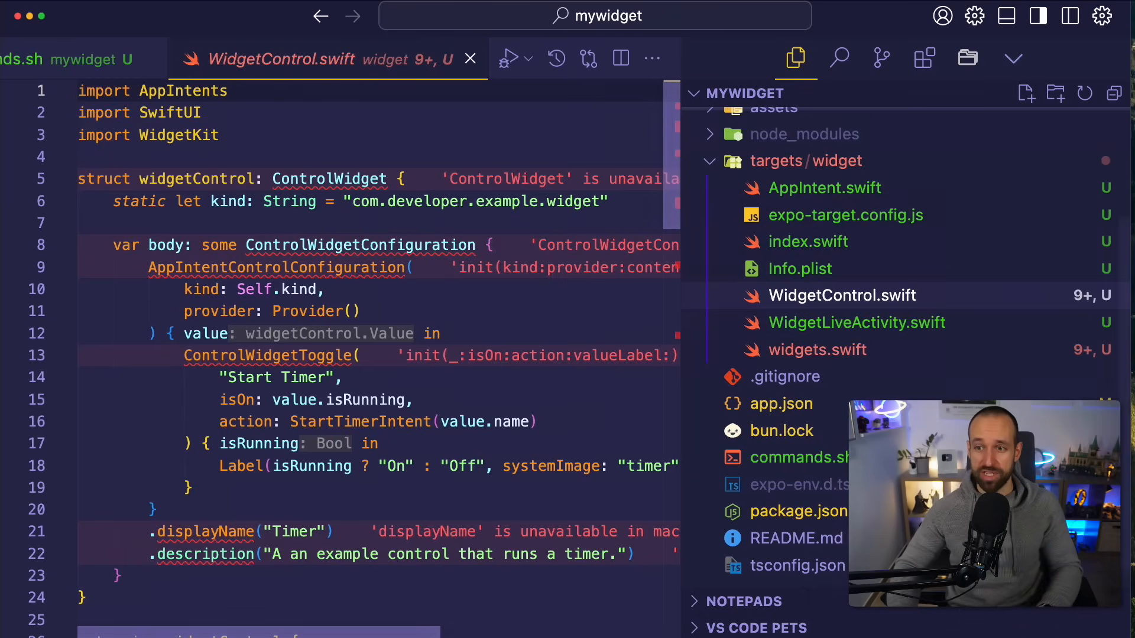
click(260, 157)
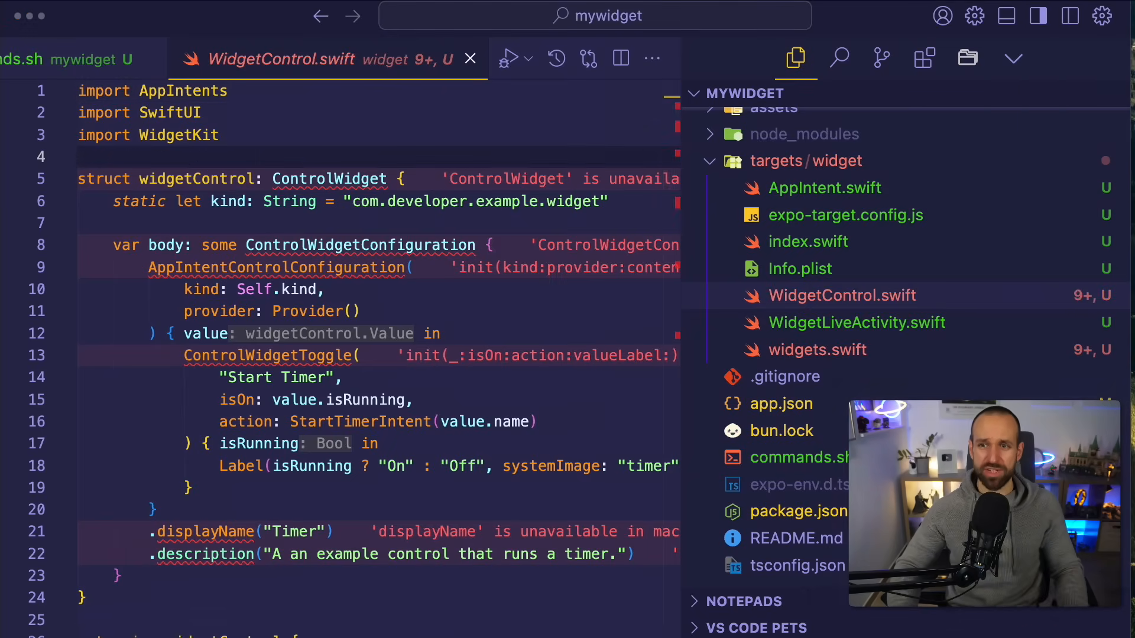
click(391, 203)
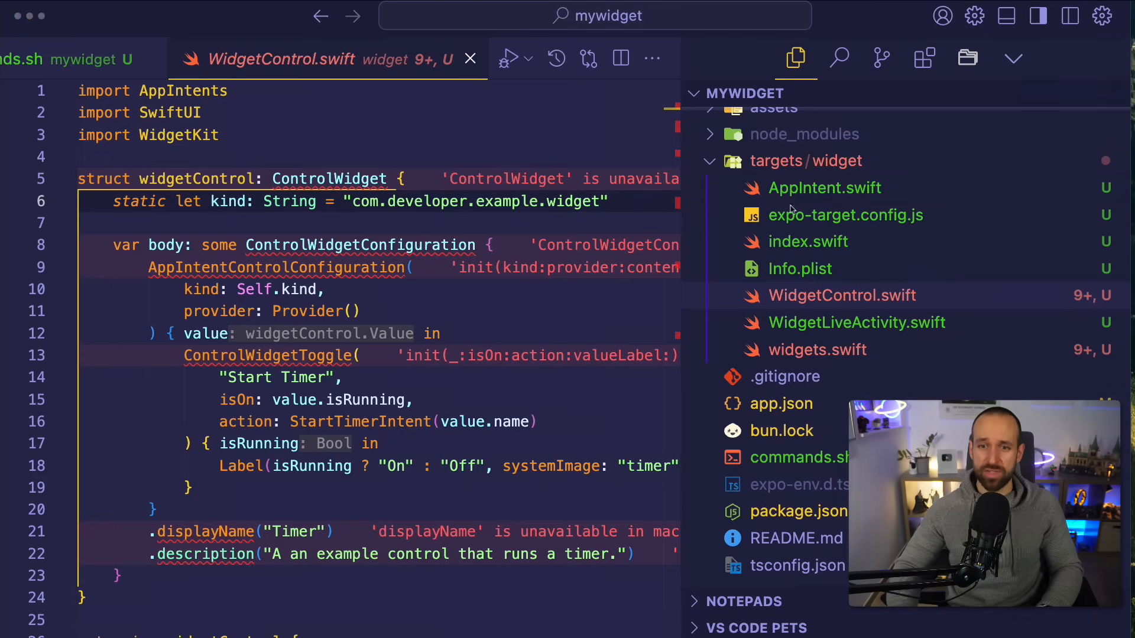
Step: Add a colors block with accent '#2d30ec' to expo-target.config.js
click(845, 215)
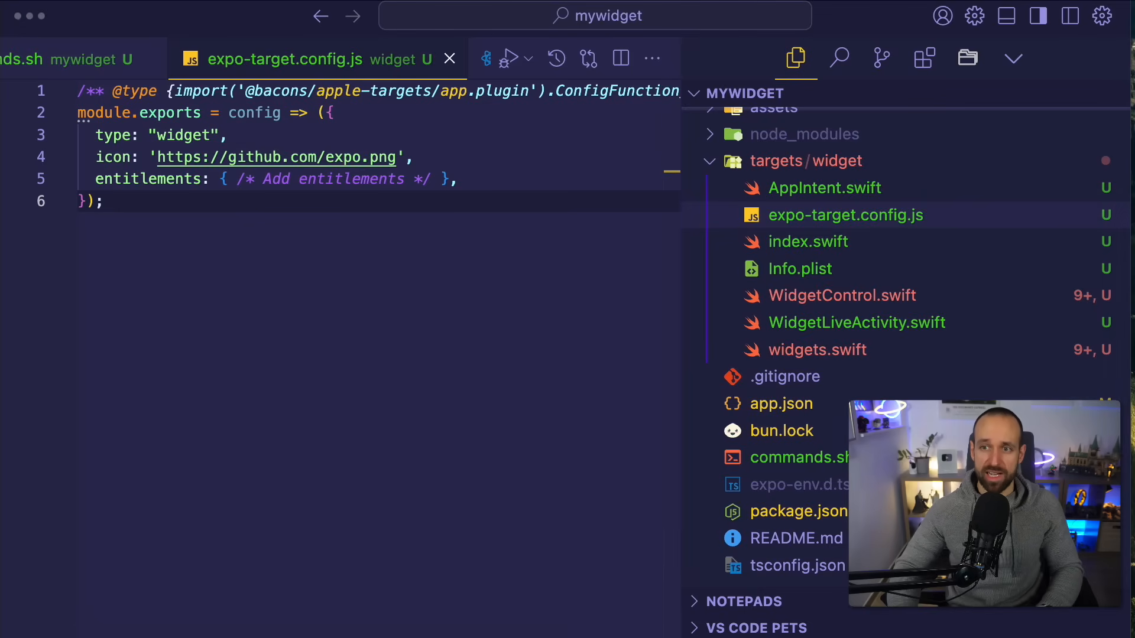
click(513, 186)
key(Return)
text(colors: {     accent: '#2d30ec',   },)
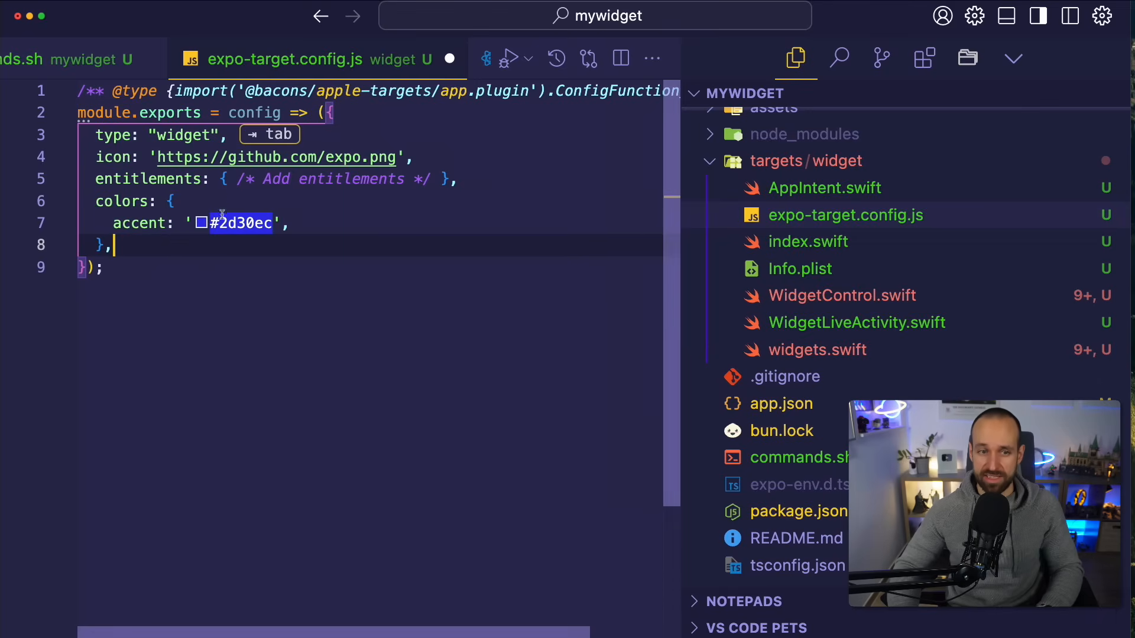
Step: Replace the placeholder entitlements comment with application-groups read from config.ios.entitlements and save
drag(232, 179, 414, 179)
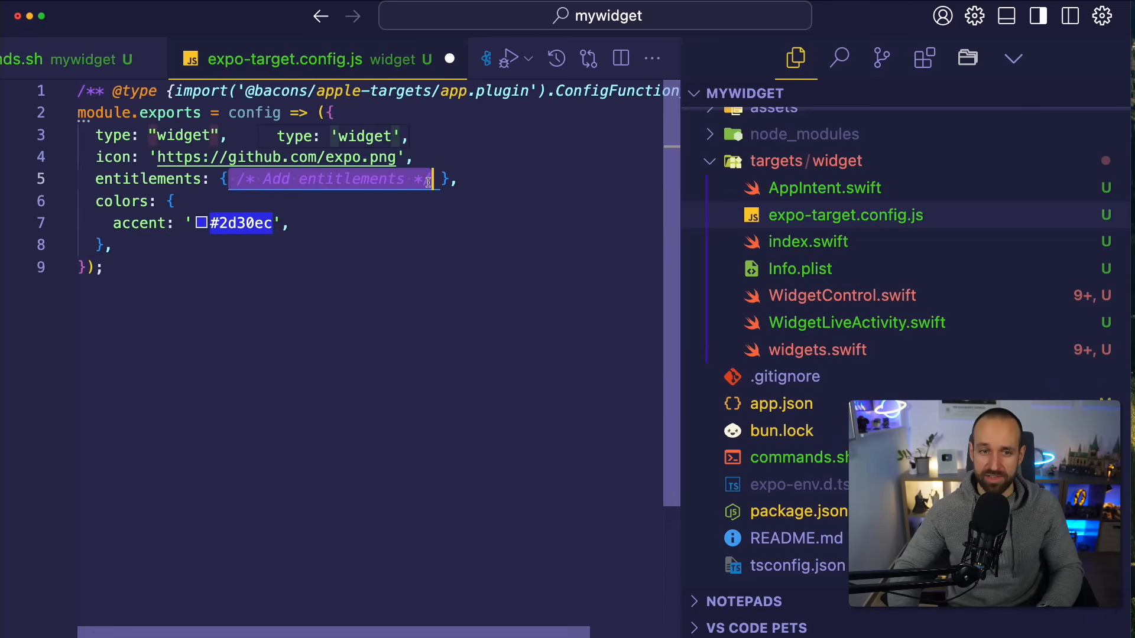
key(BackSpace)
key(Return)
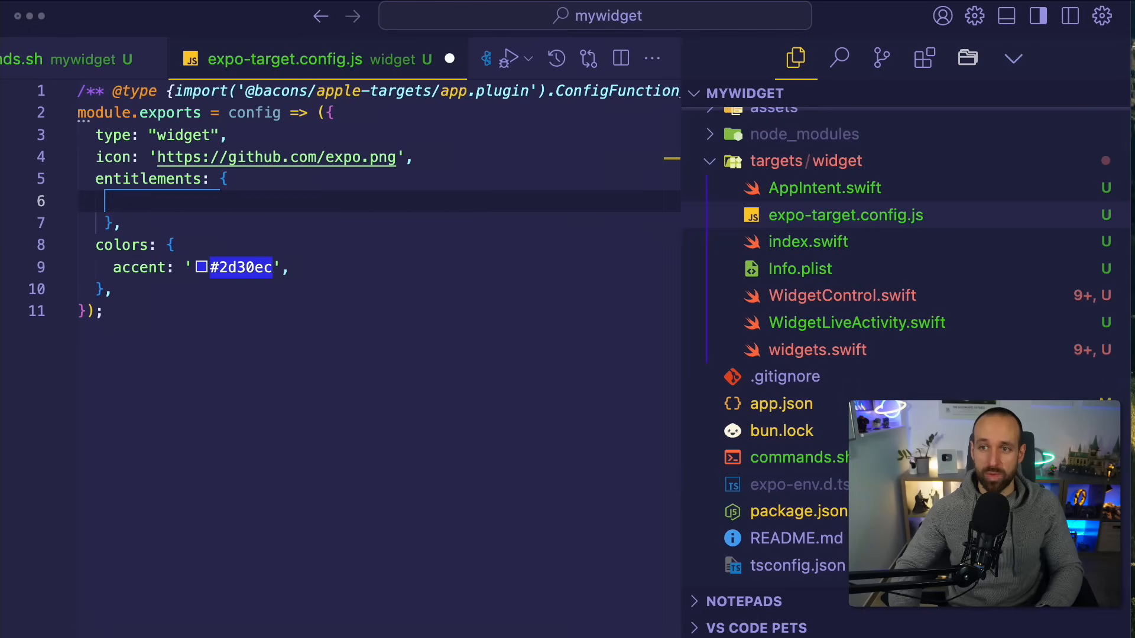
click(265, 203)
text('com.apple.security.application-groups':)
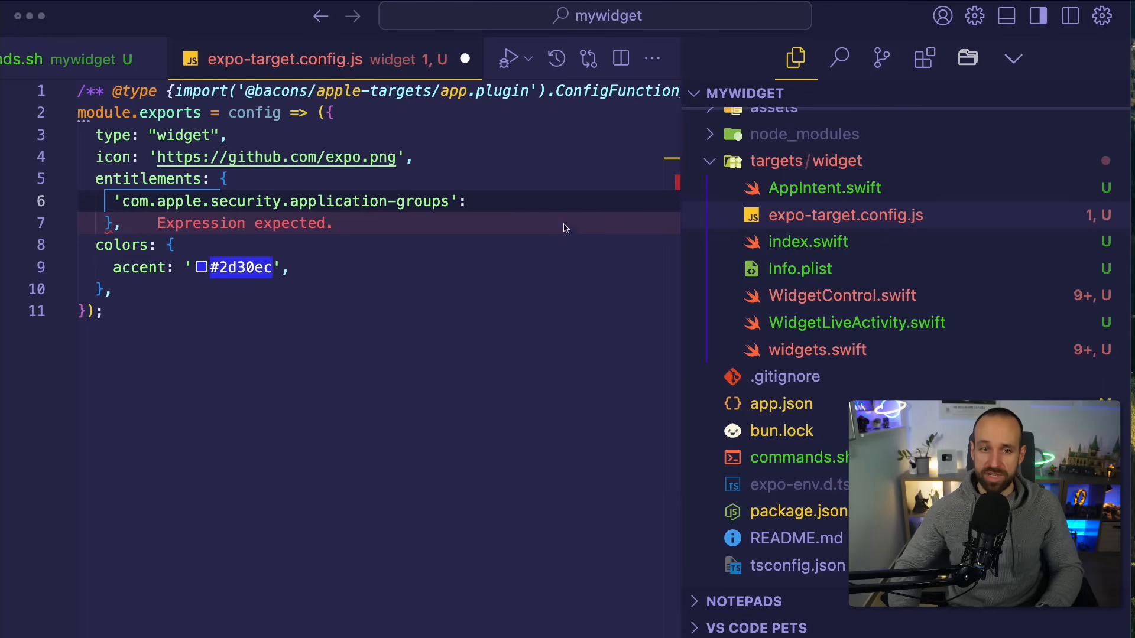
click(526, 202)
key(Tab)
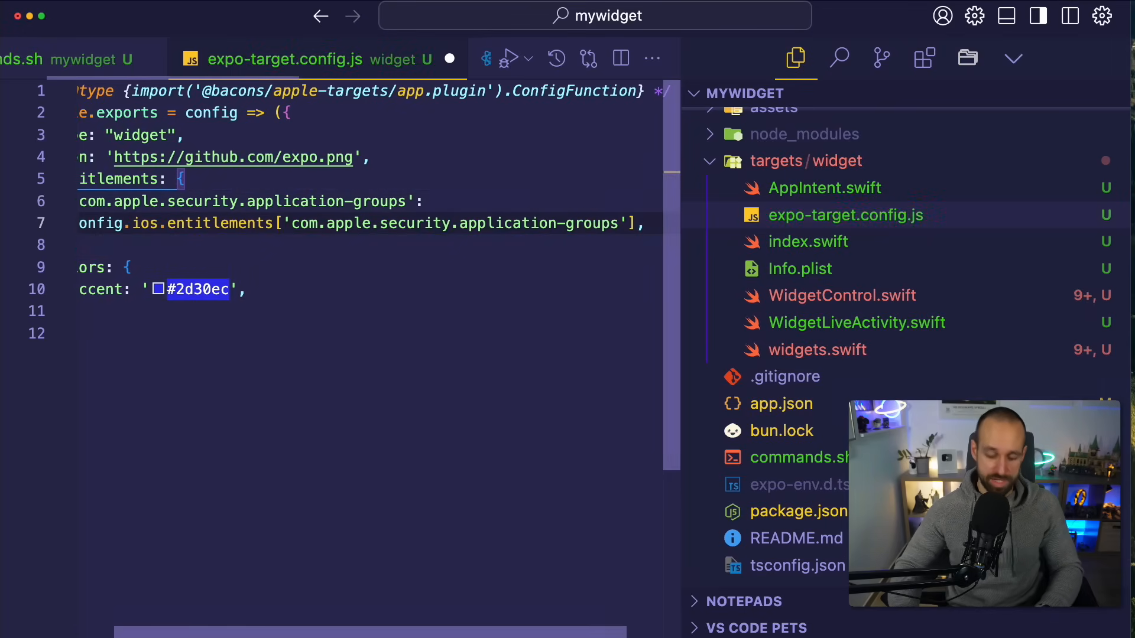
key(super+b)
key(super+s)
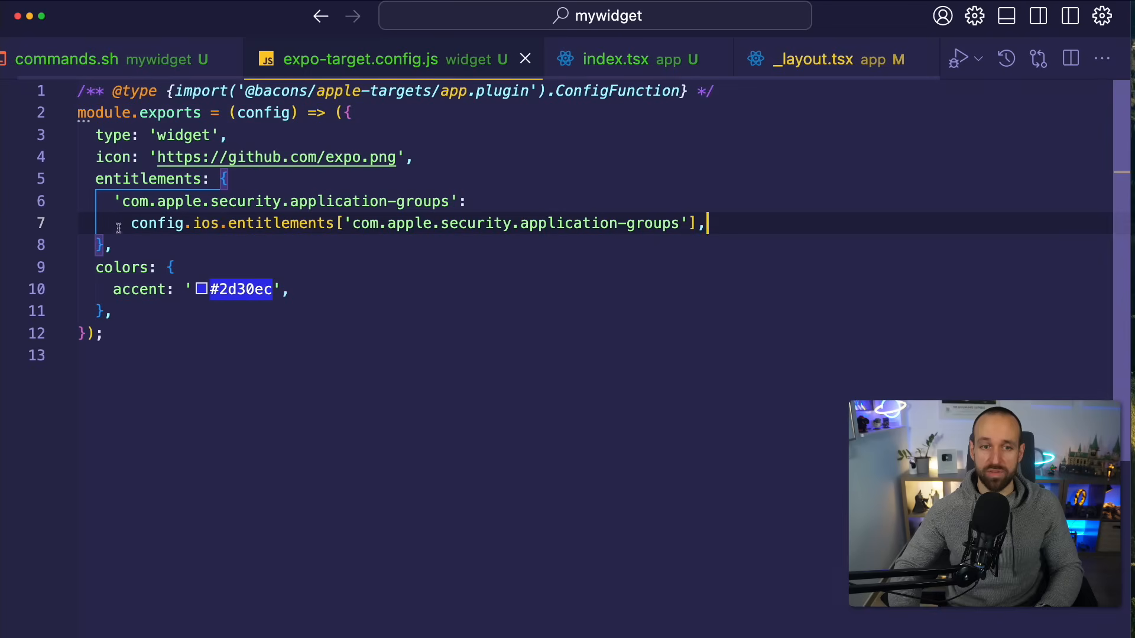
drag(117, 228, 343, 223)
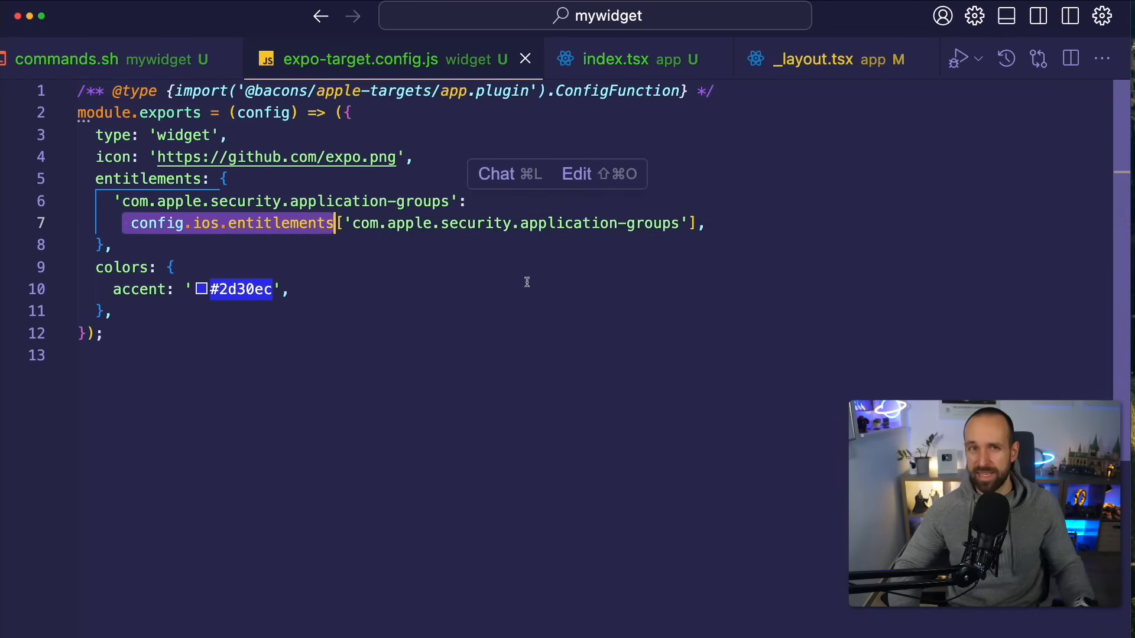
click(726, 248)
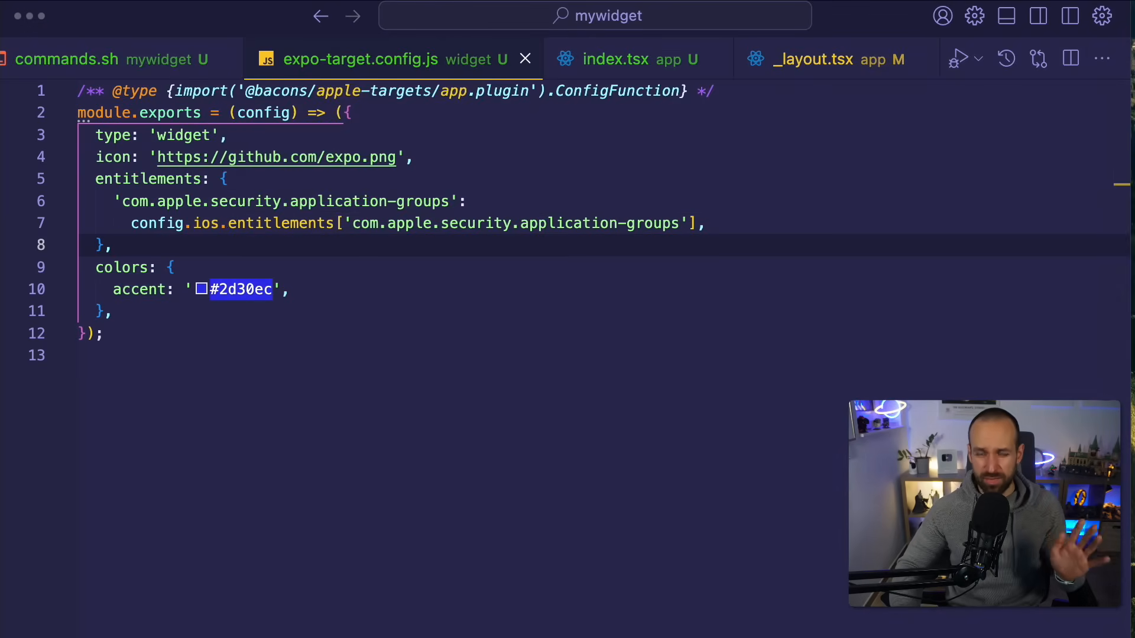
click(710, 205)
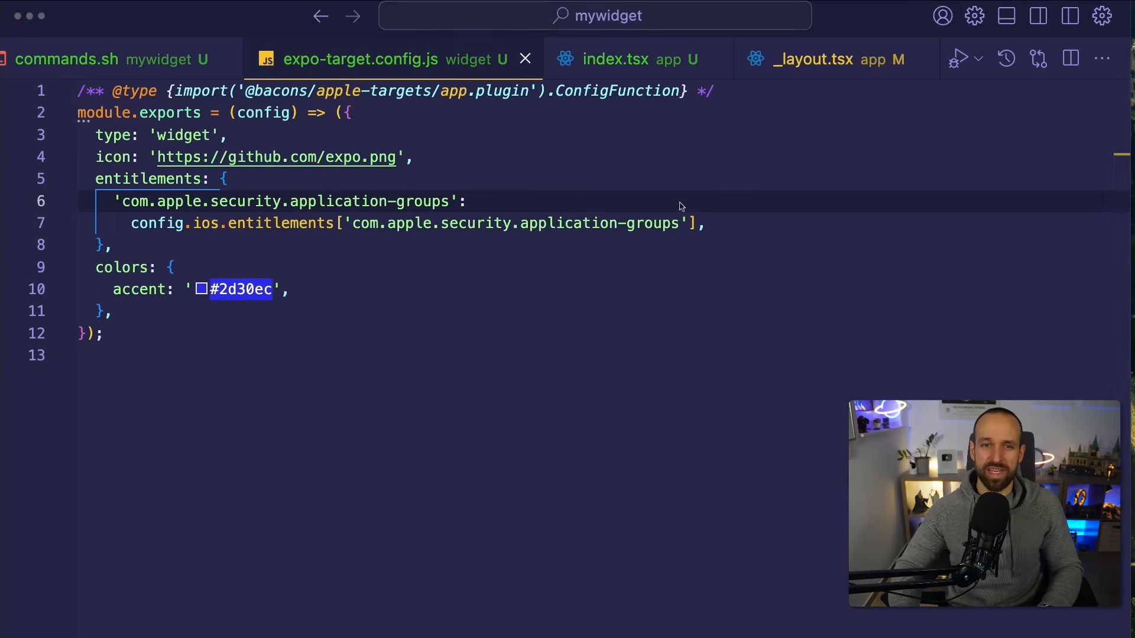
Step: Add an appleTeamId line inside the ios object of app.json
key(super+b)
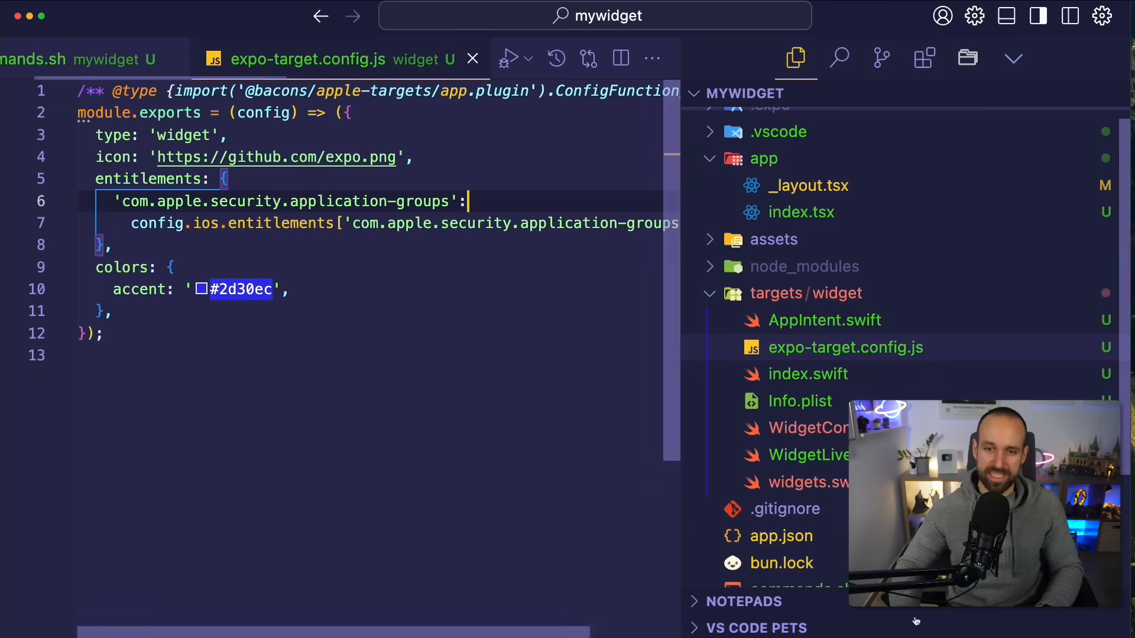
scroll(843, 399, down, 2)
scroll(843, 373, down, 3)
scroll(798, 358, down, 2)
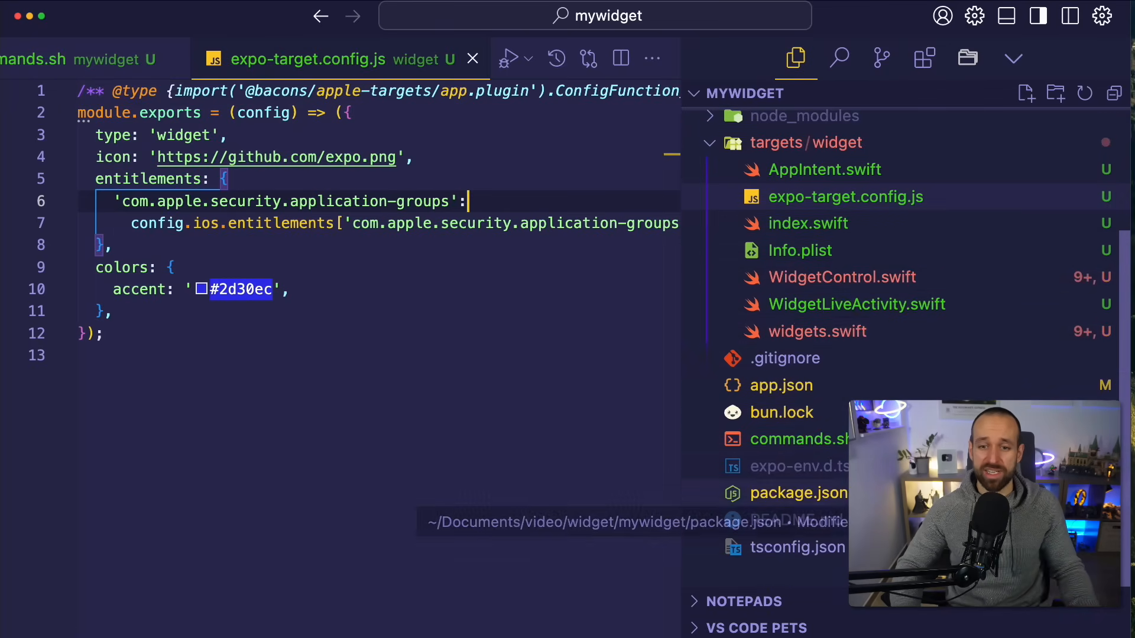
click(781, 385)
click(405, 310)
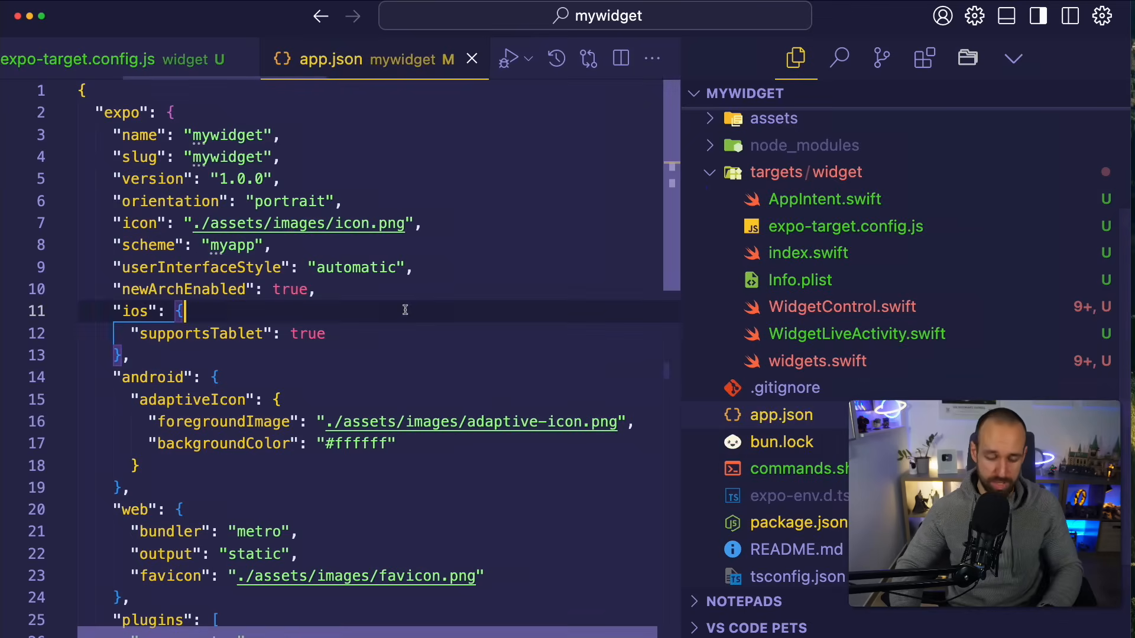
key(super+b)
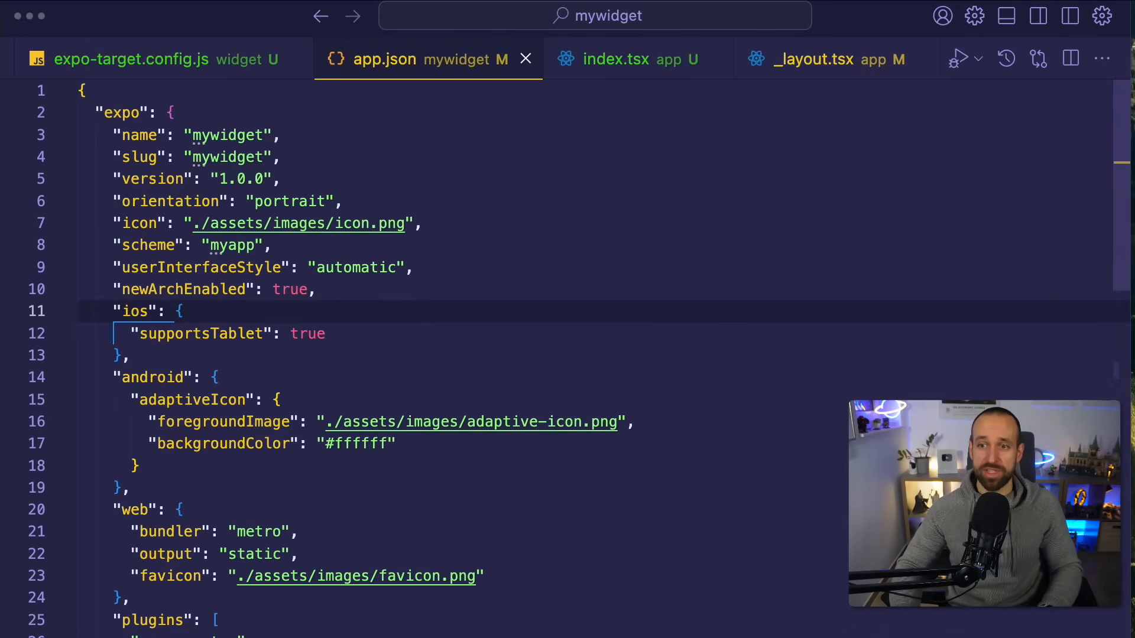
key(Return)
key(super+v)
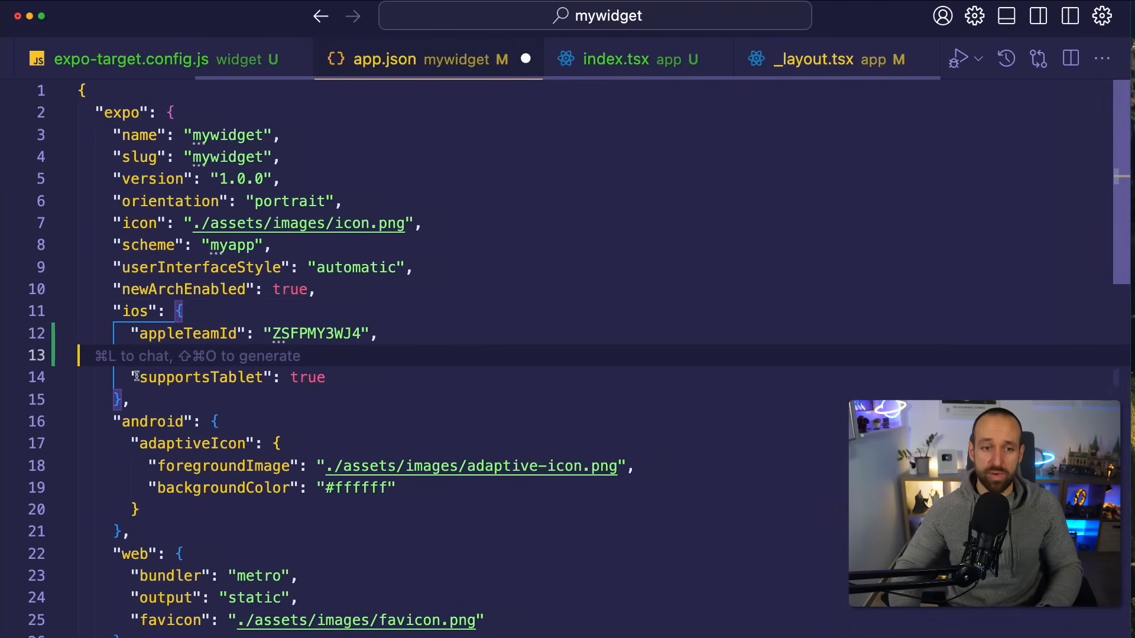
key(BackSpace)
drag(131, 334, 441, 330)
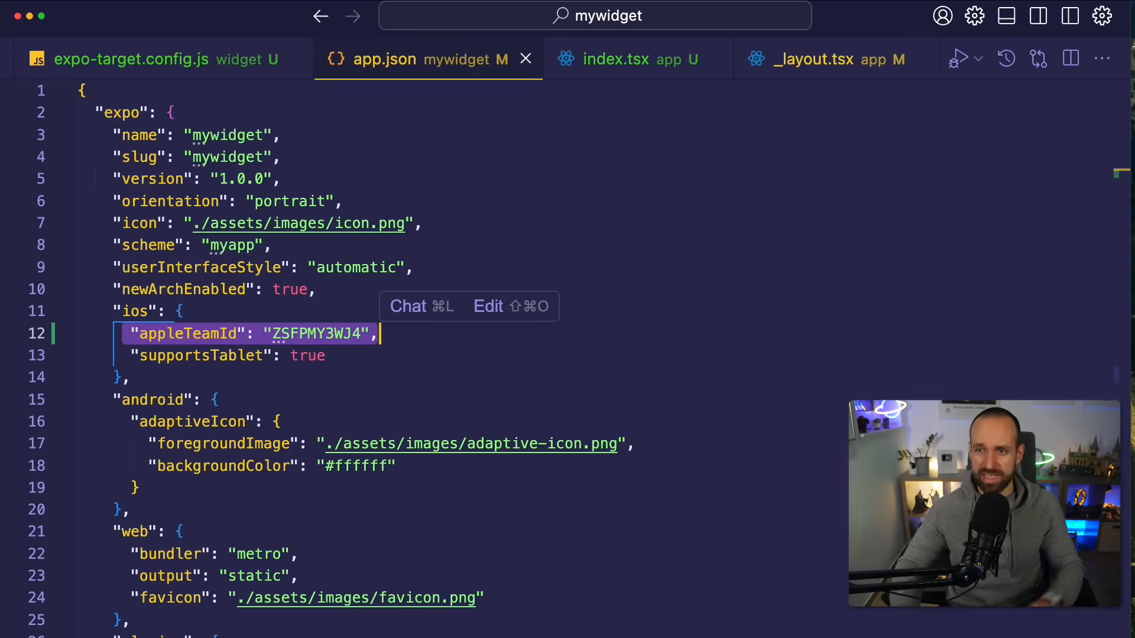
Step: Add an entitlements block with an application-groups array after supportsTablet in app.json
click(383, 356)
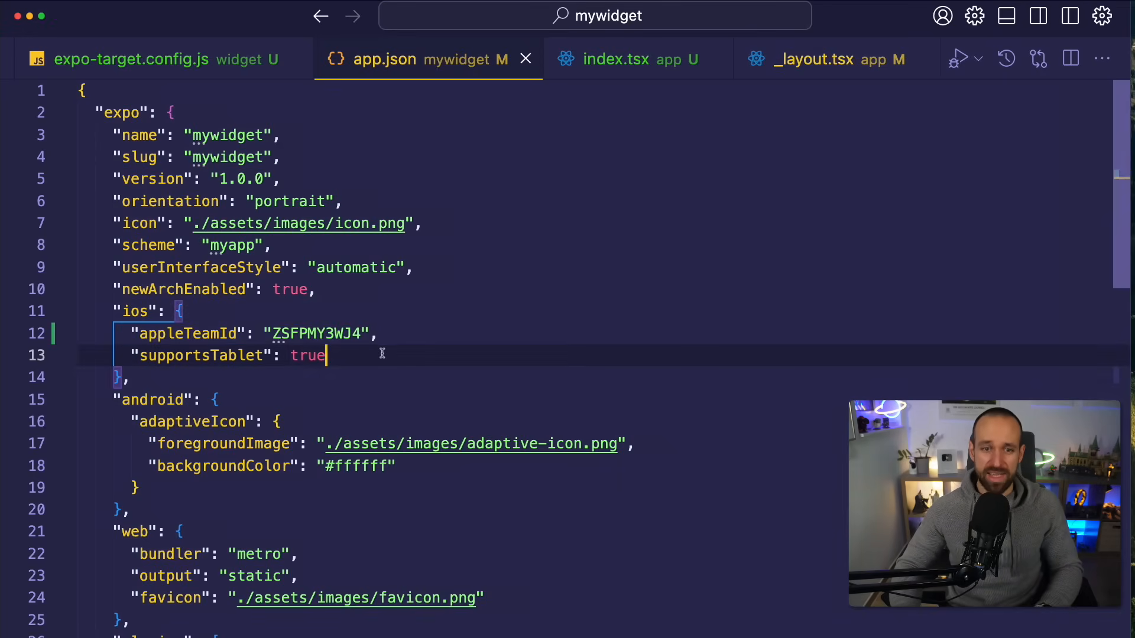
text(,)
key(Return)
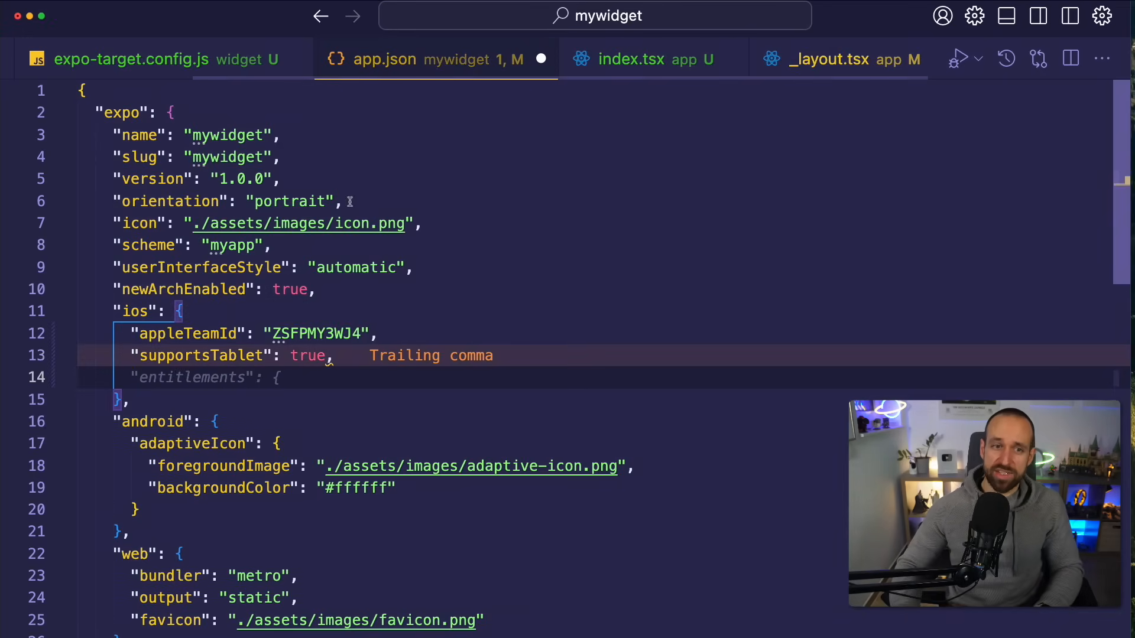
click(215, 62)
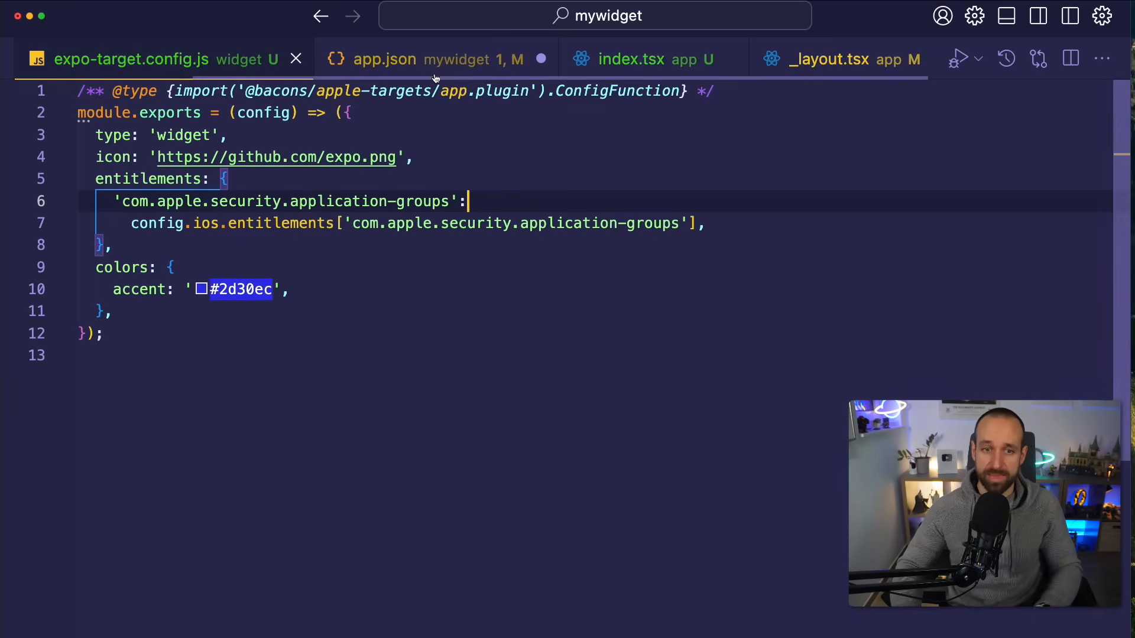
click(425, 60)
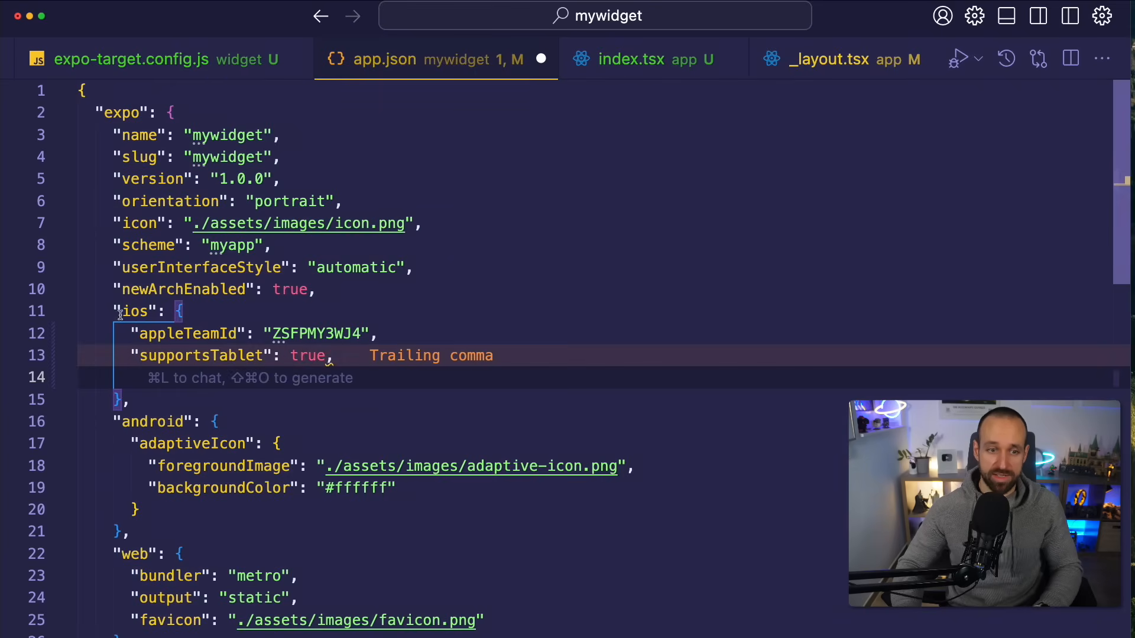
text("en)
key(Return)
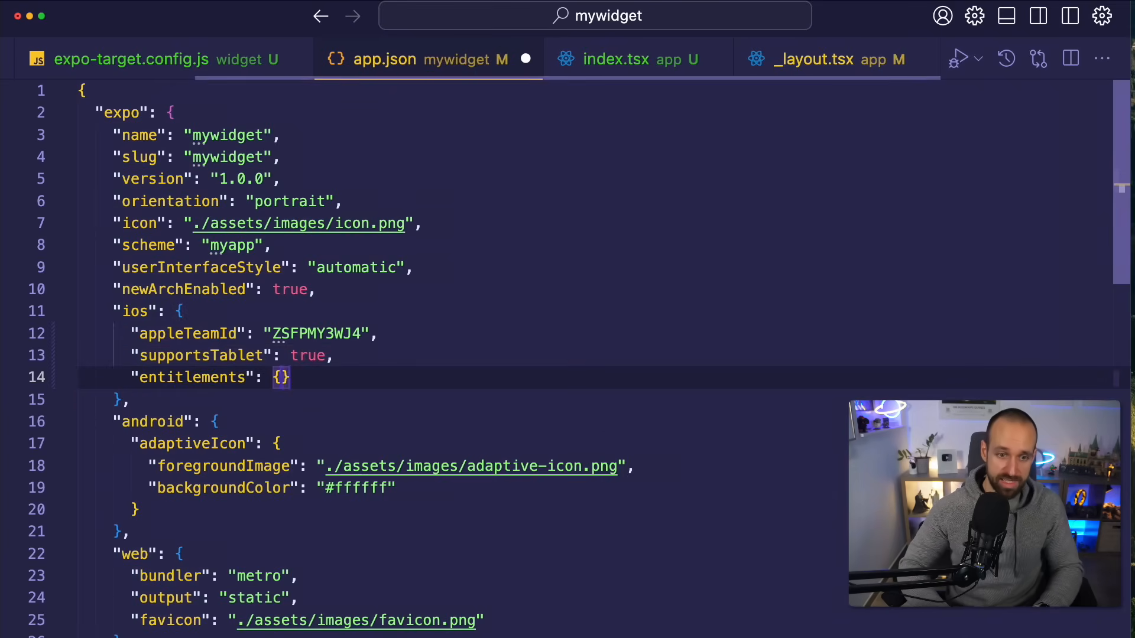
key(Return)
key(Tab)
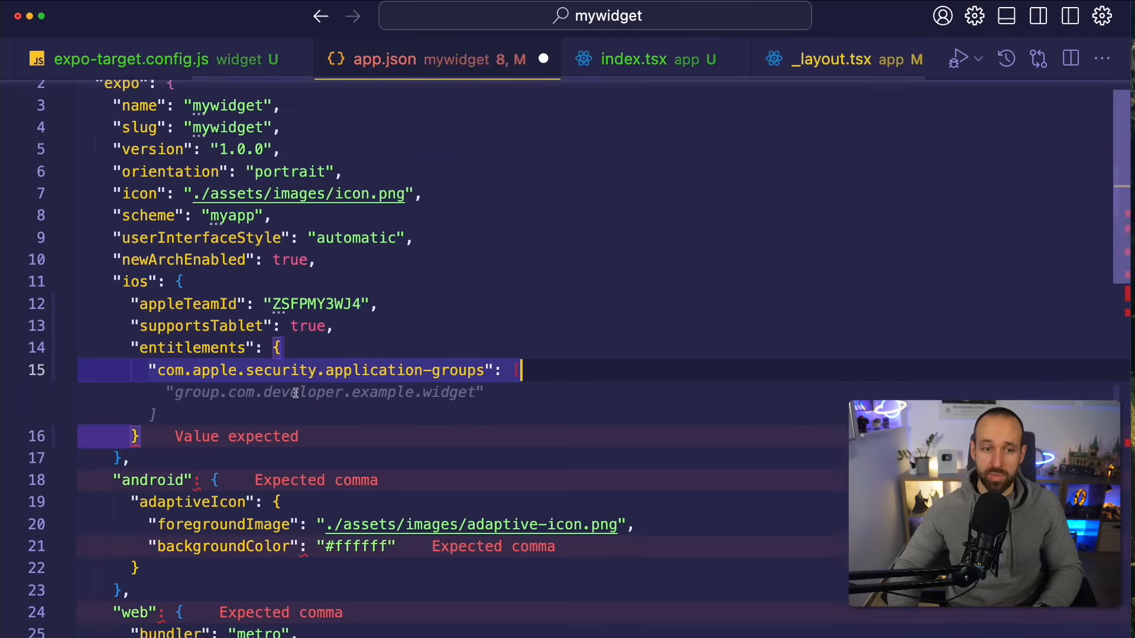
key(Tab)
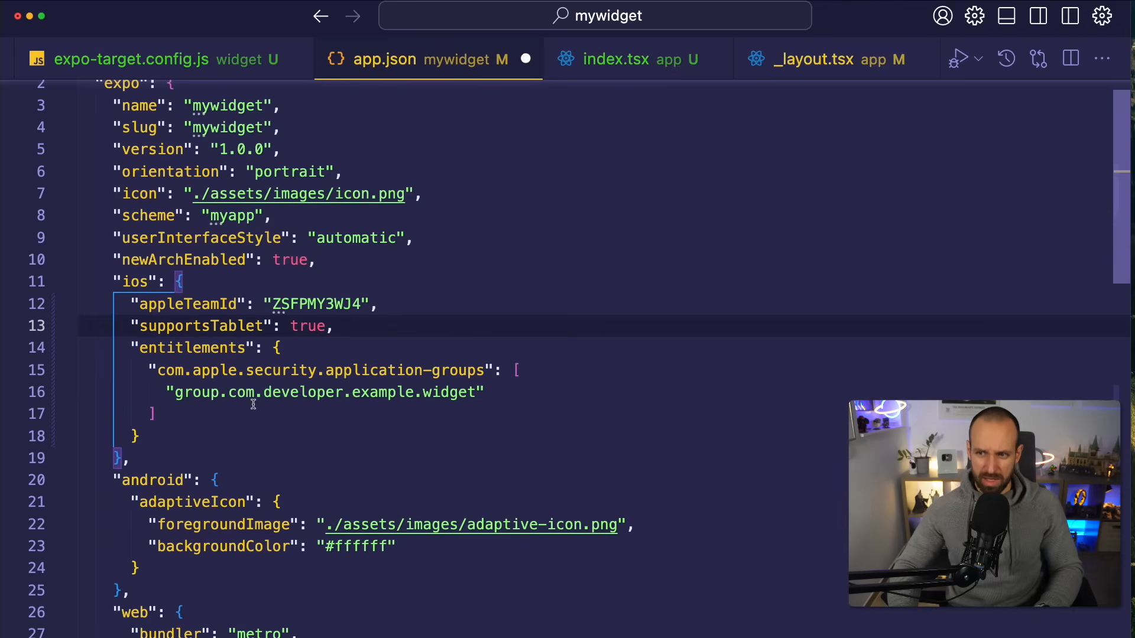
Step: Set the app group identifier to group.com.galaxies.mywidget and save app.json
double_click(301, 392)
text(ga)
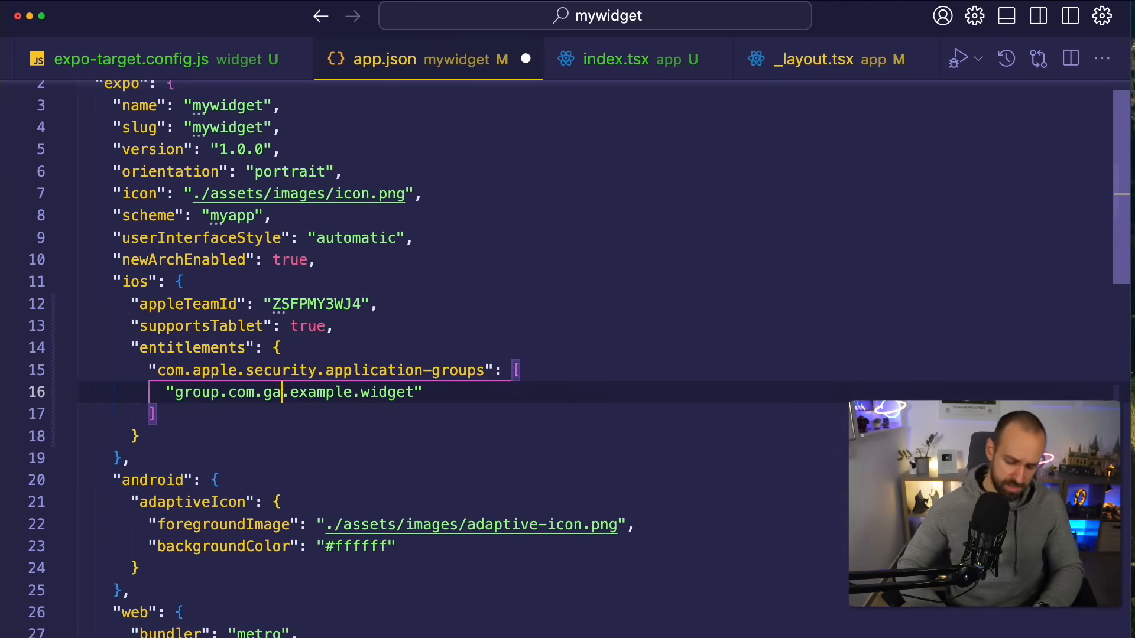
text(laxies)
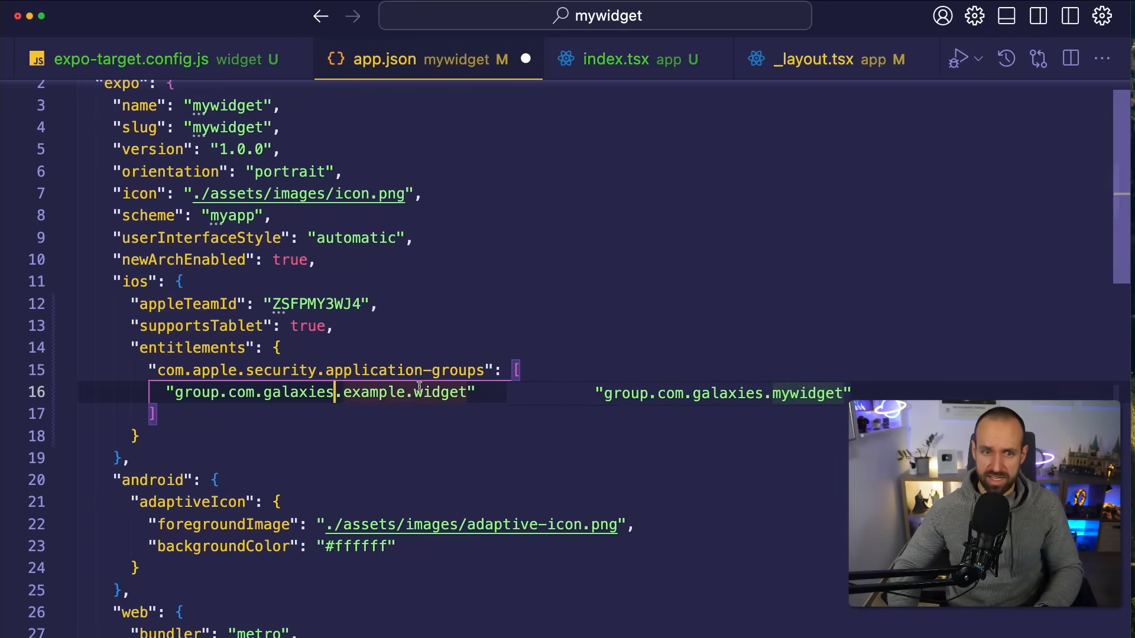
key(Tab)
key(super+s)
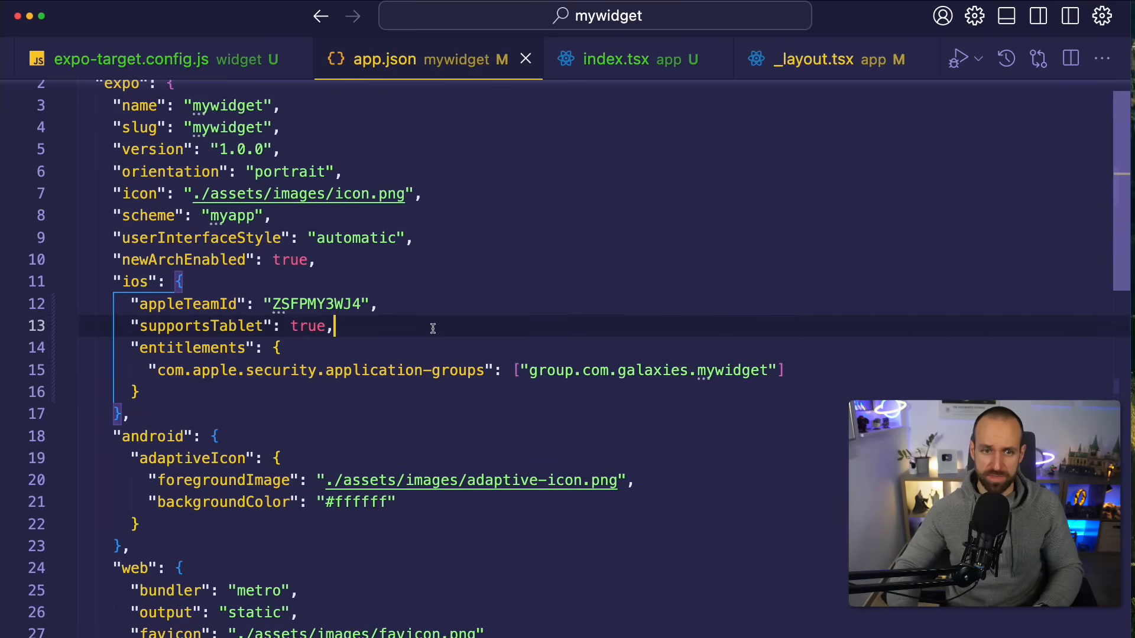
click(312, 384)
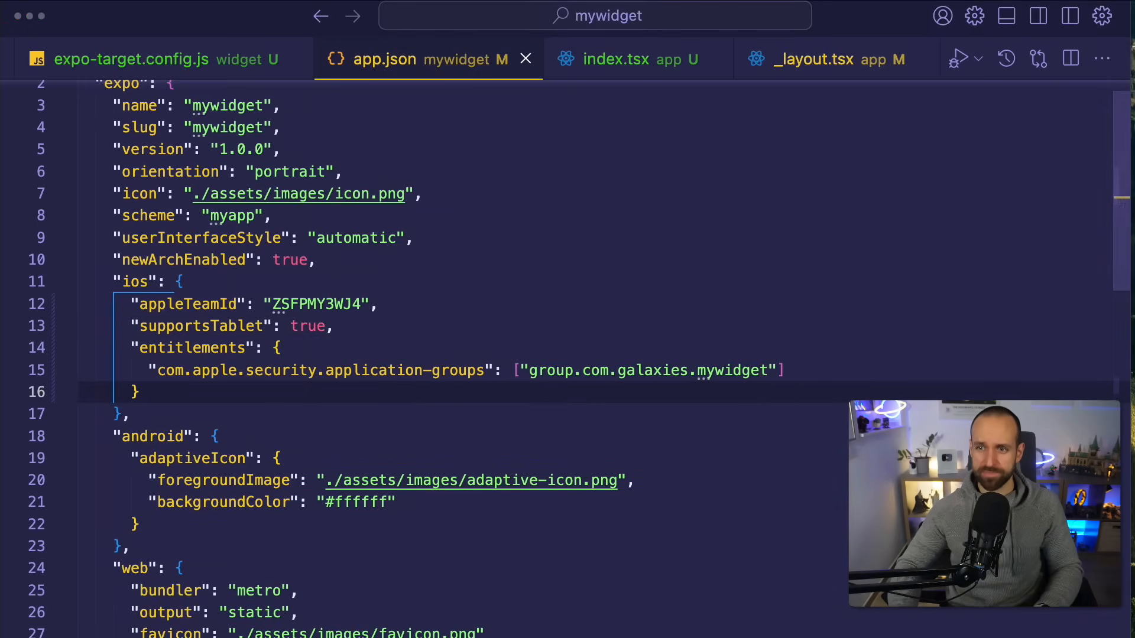
click(509, 312)
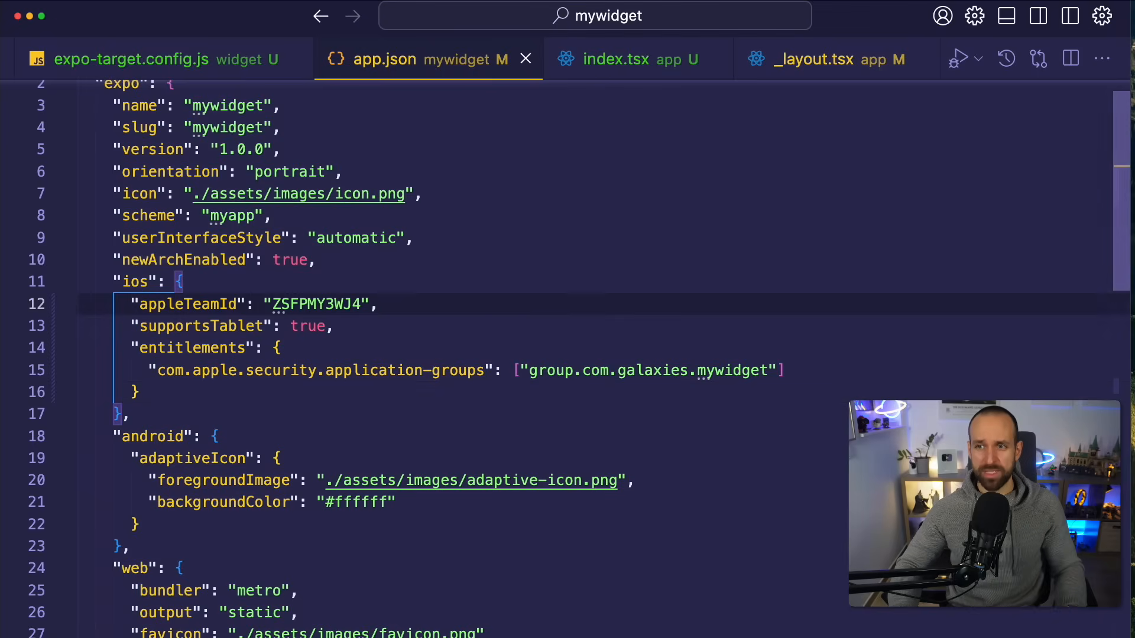
click(840, 247)
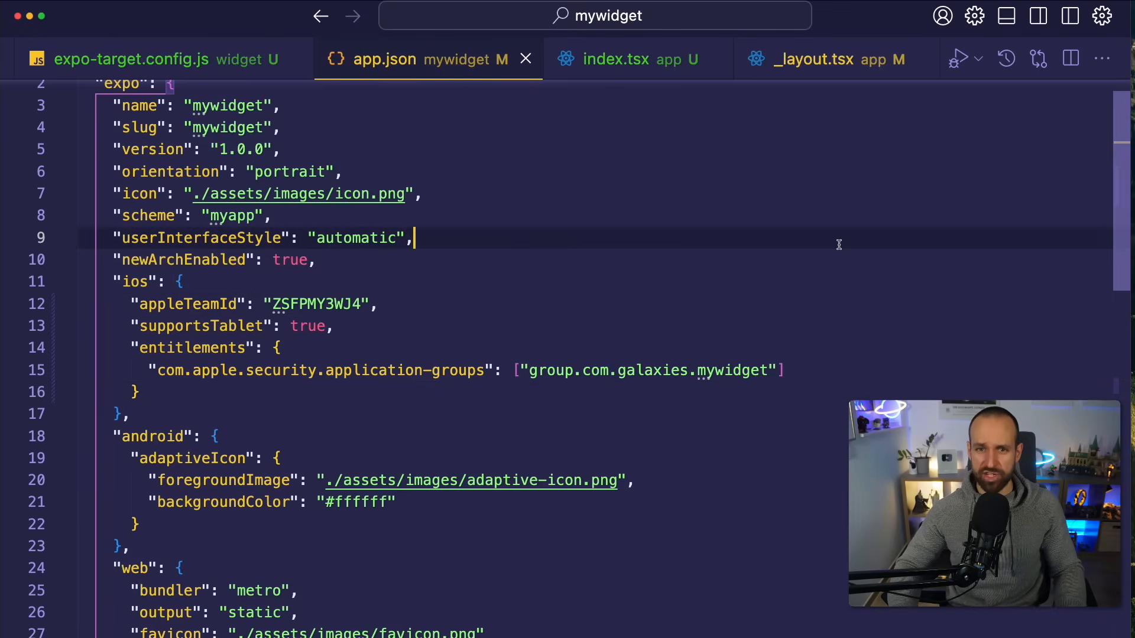
click(621, 58)
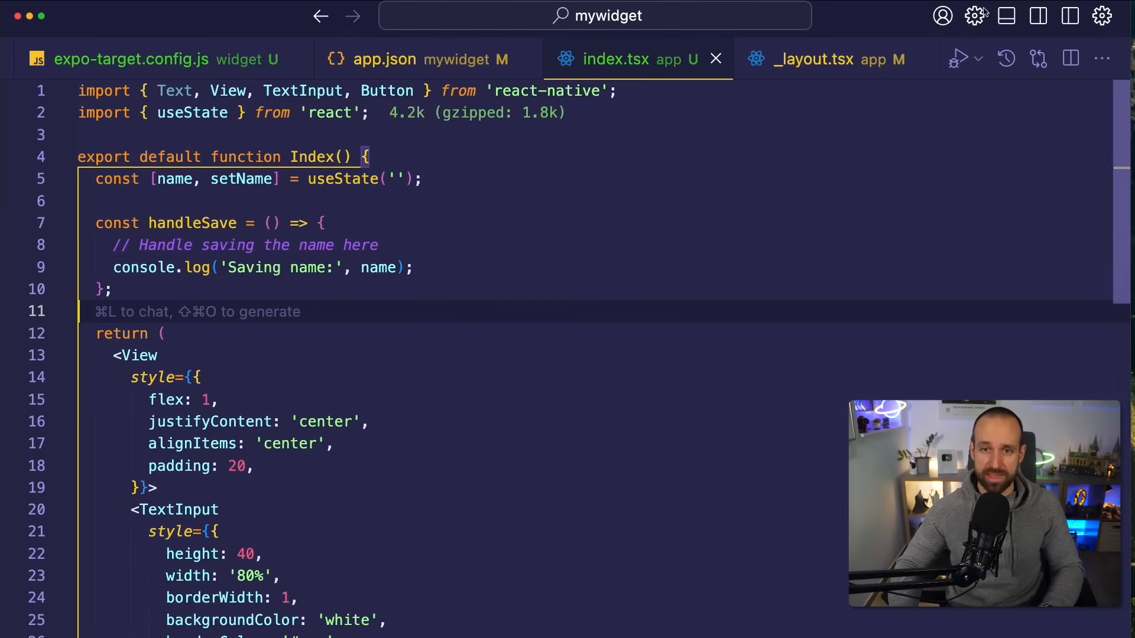
click(672, 321)
click(621, 289)
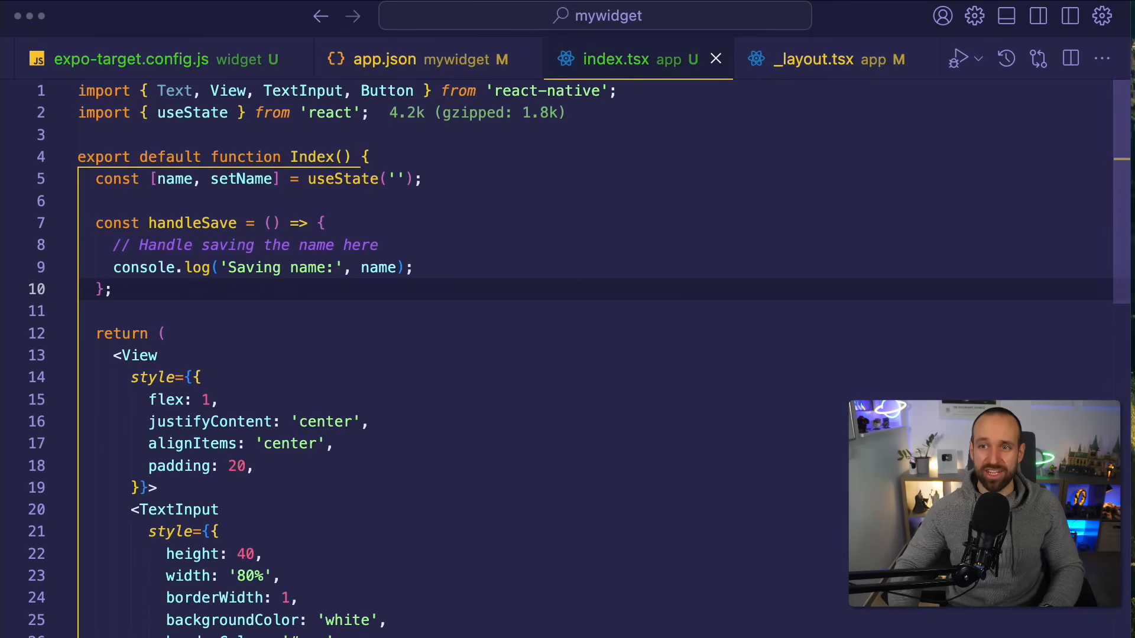
click(233, 136)
text(import { ExtensionStorage } from "@bacons/apple-targets";)
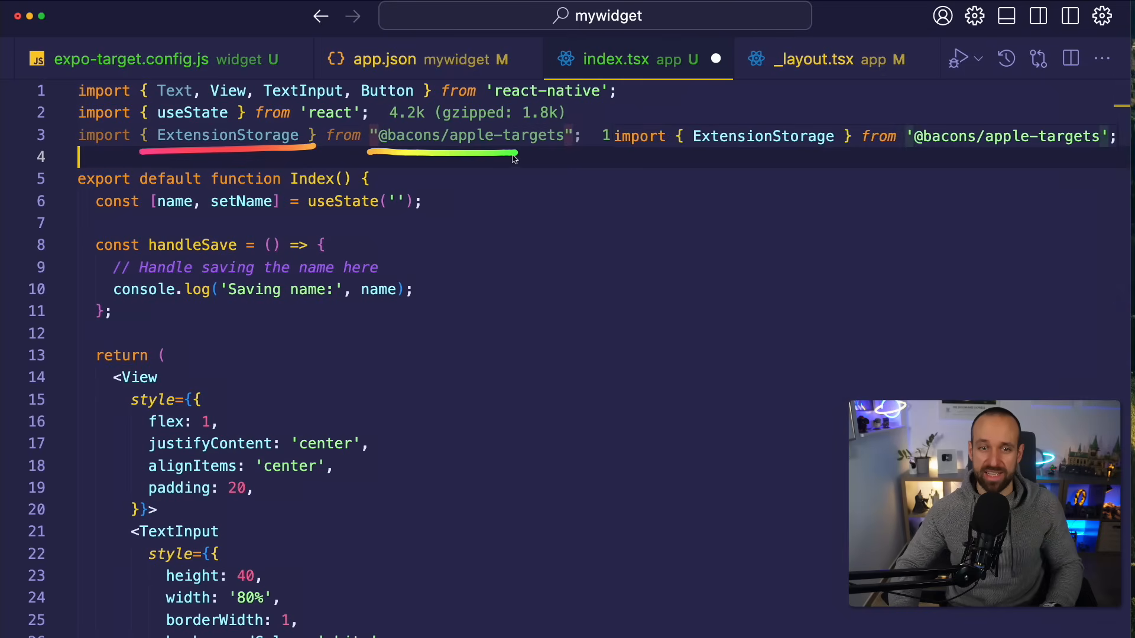
key(super+s)
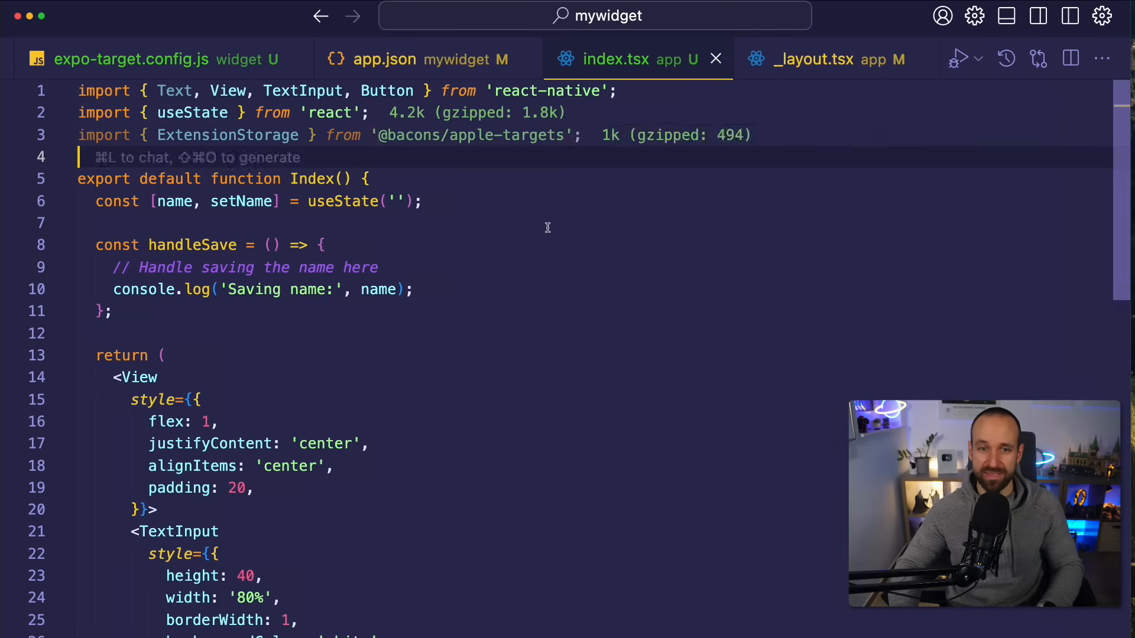
double_click(201, 138)
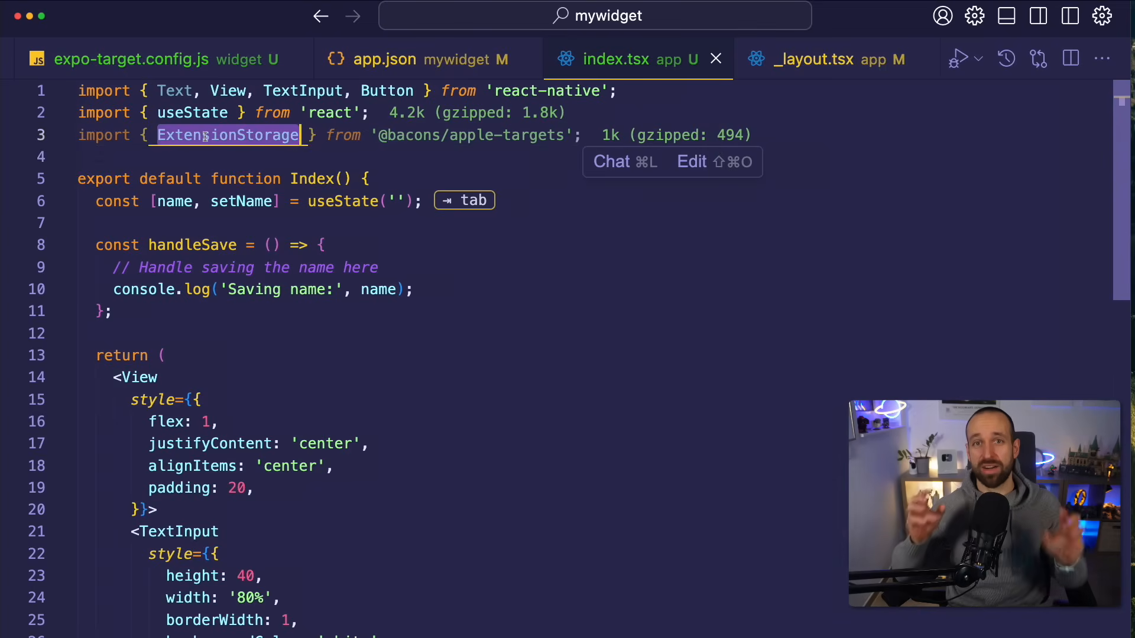
Step: Start a new line in the save handler after console.log, then move above the component function
click(256, 267)
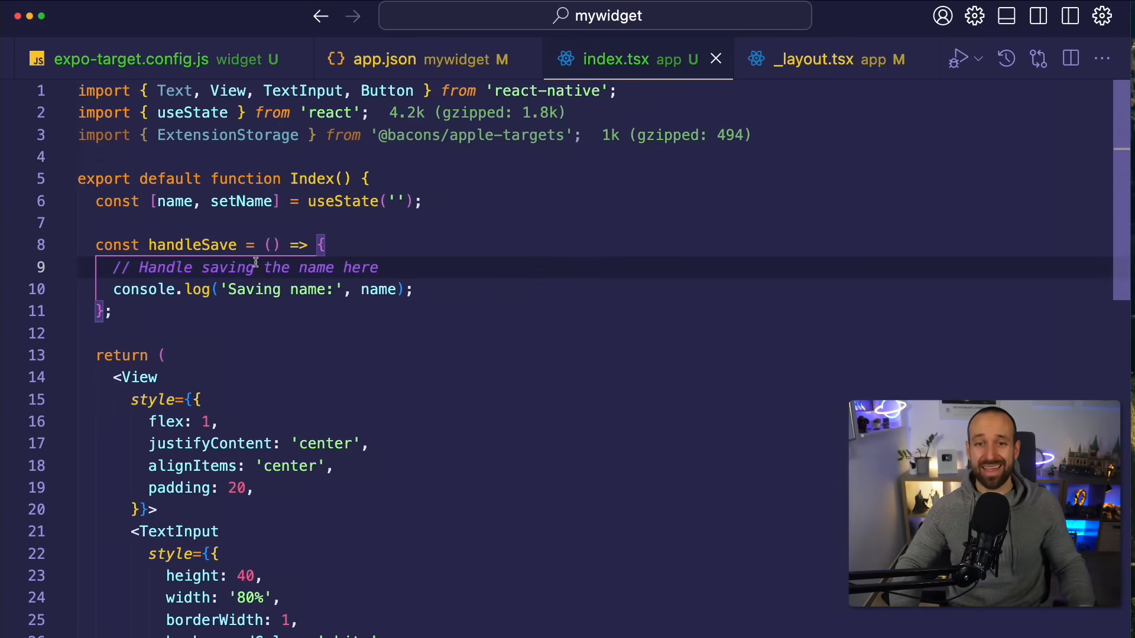
click(527, 203)
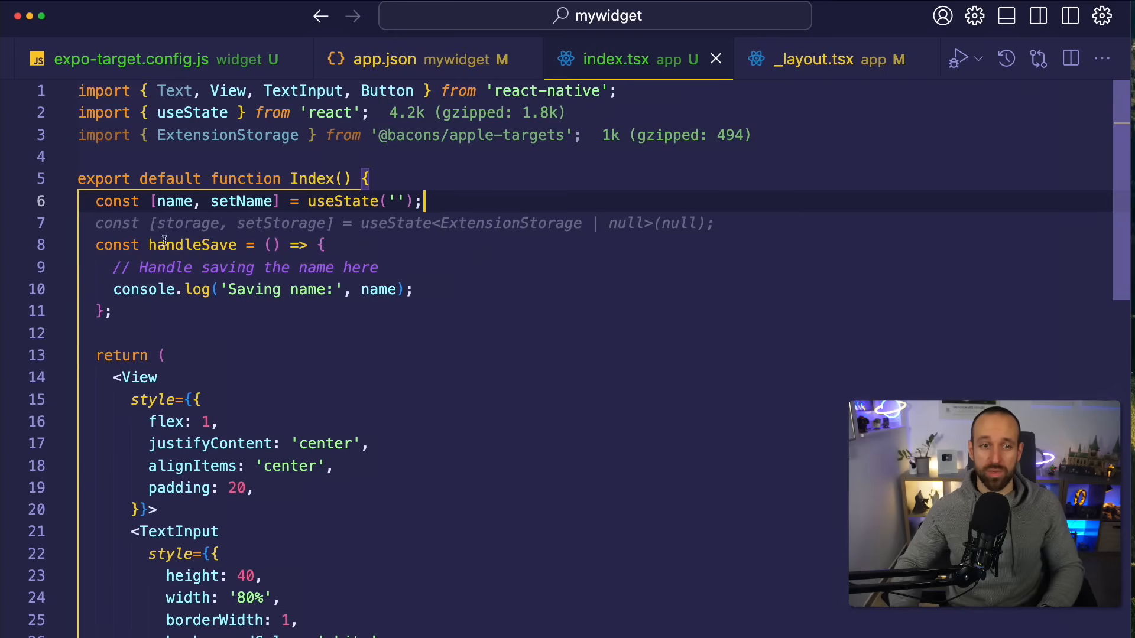
click(330, 245)
click(431, 289)
click(468, 295)
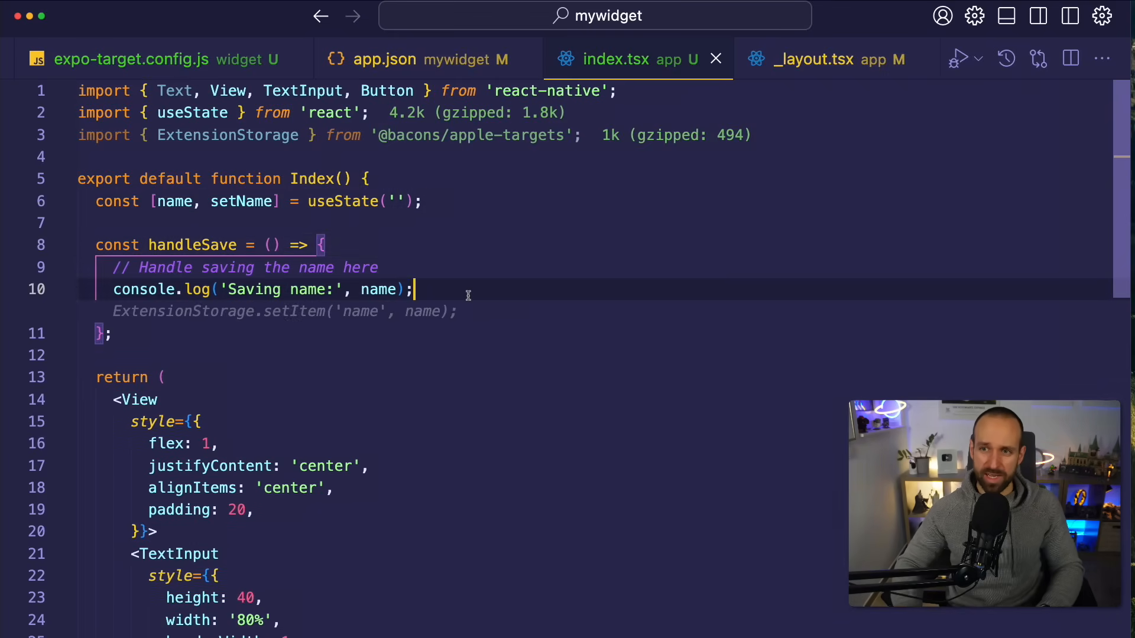
key(Return)
text(wid)
key(Escape)
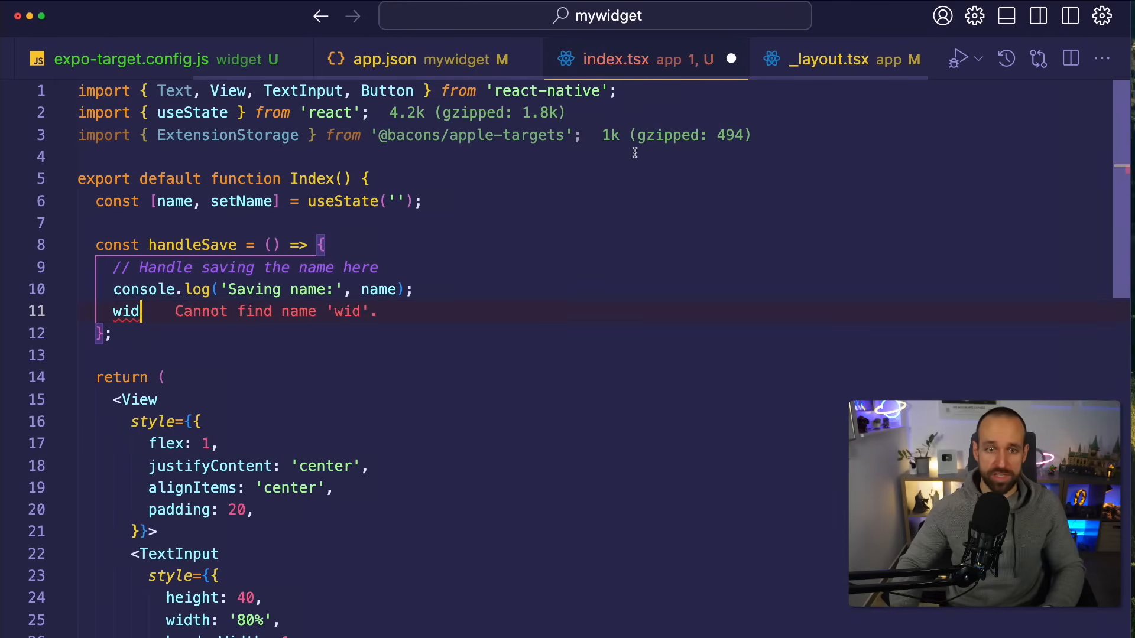
click(634, 157)
Step: Add a widgetStorage constant above the component and a storage write call in handleSave
key(Return)
text(co)
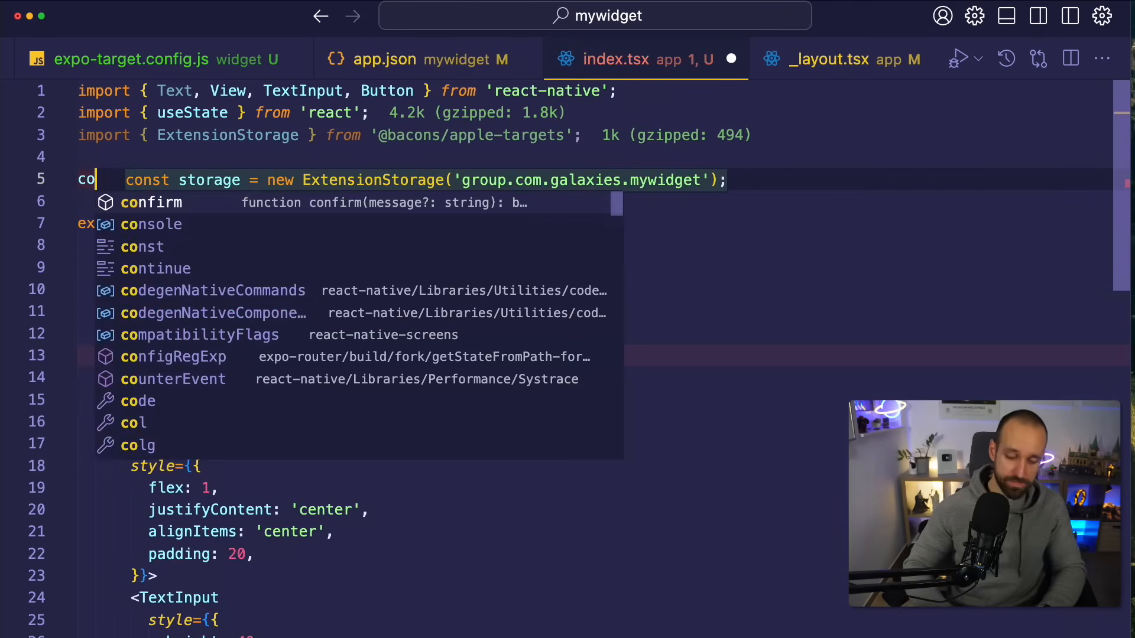
text(nst widgetS)
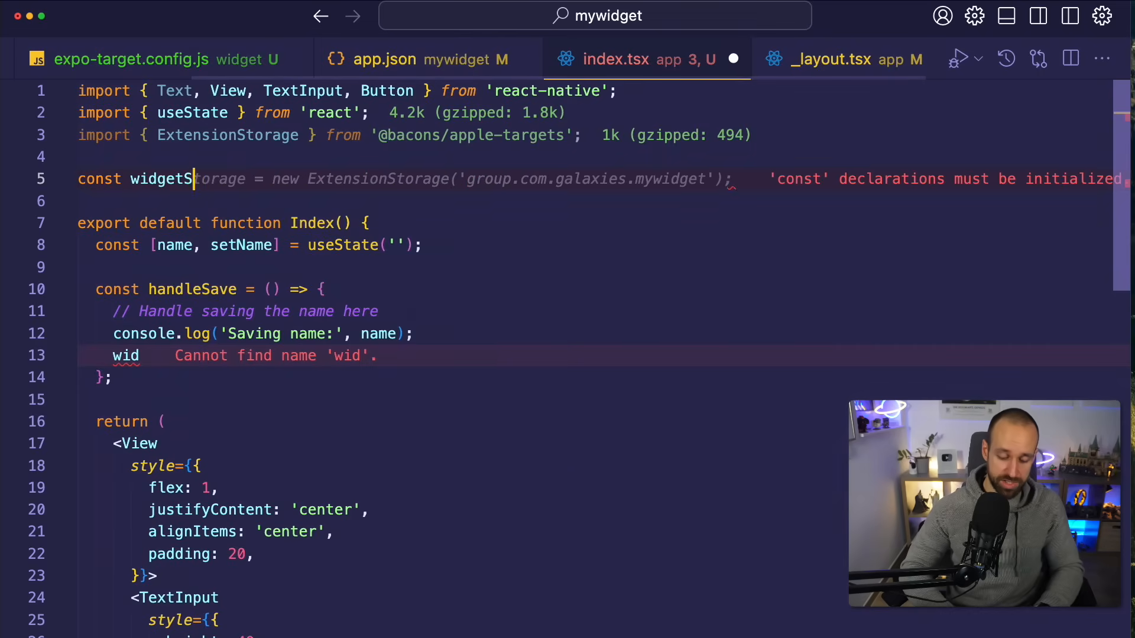
text(torage)
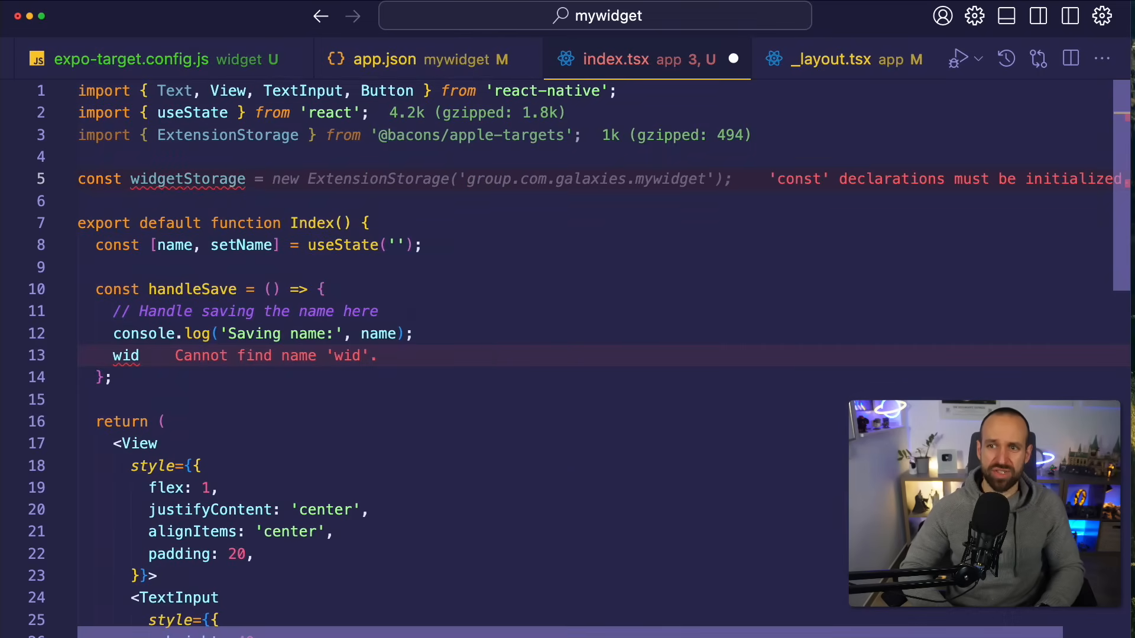
key(Tab)
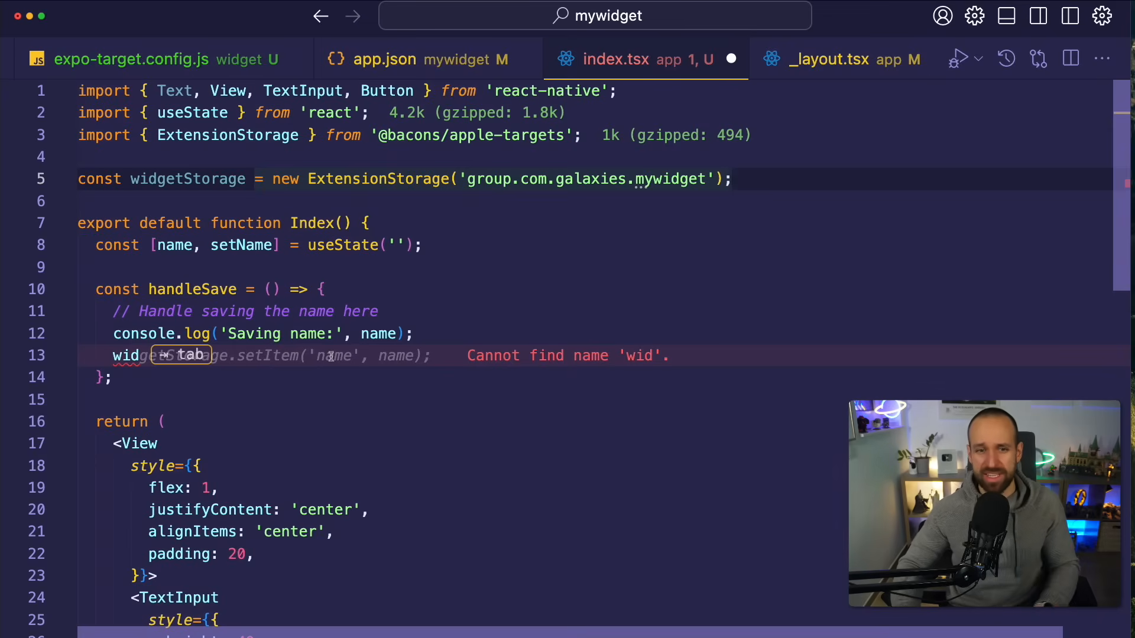
click(352, 355)
key(Tab)
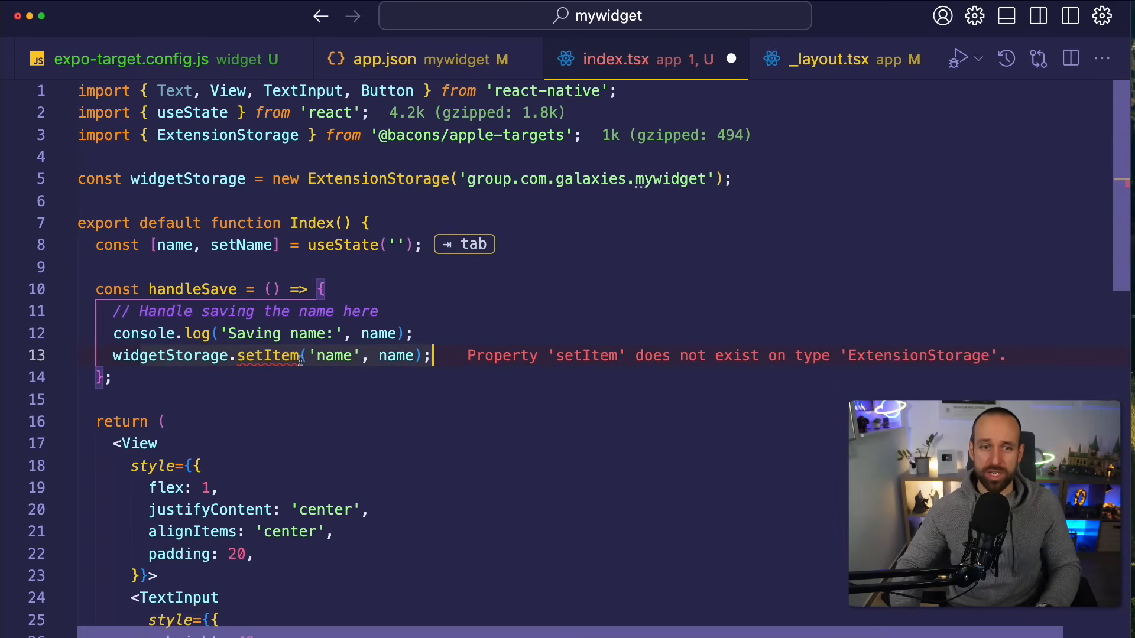
double_click(269, 356)
text(set)
click(302, 356)
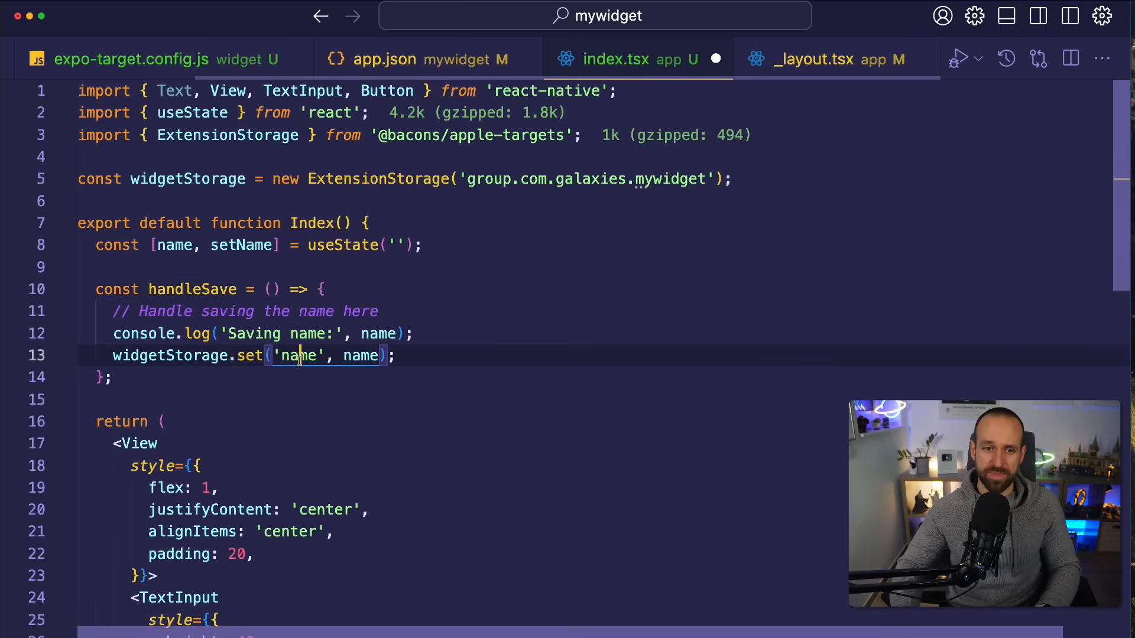
key(Left)
mouse_move(360, 355)
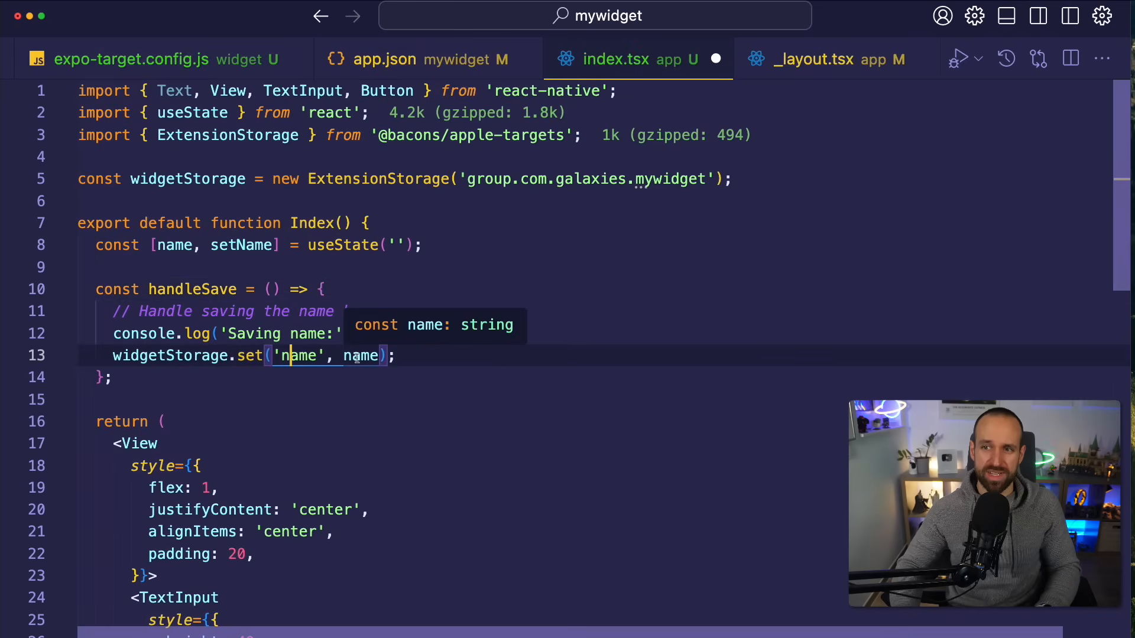
double_click(352, 355)
click(419, 333)
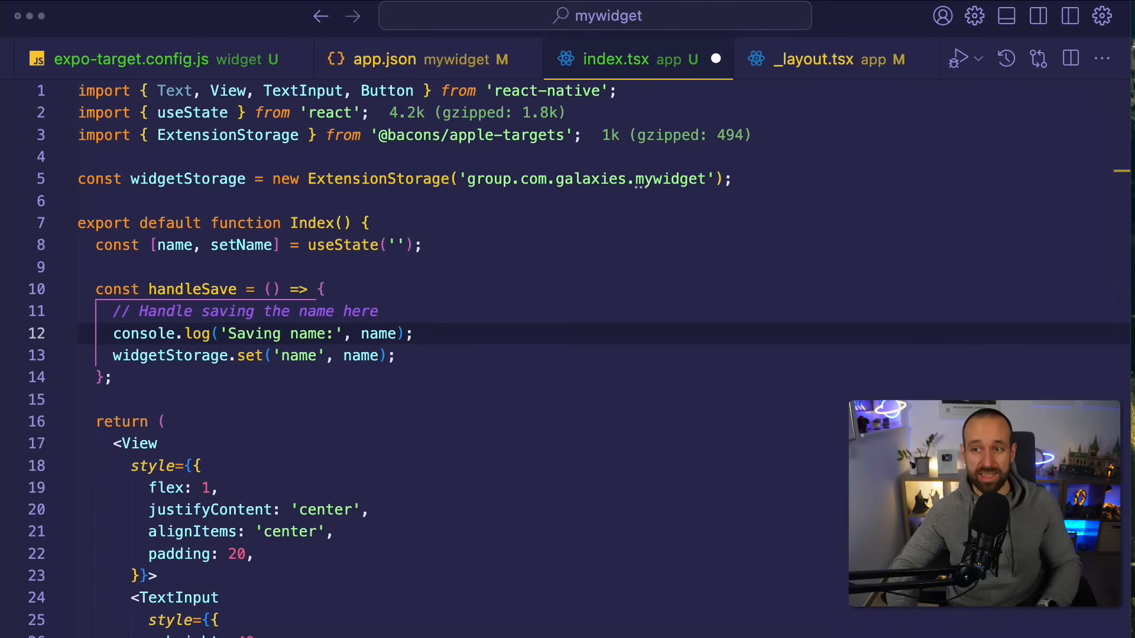
Step: Paste the generated storage example, comment it out, then delete it along with the console.log line
click(460, 327)
text(widgetStorage.set(key, JSON.stringify(data));)
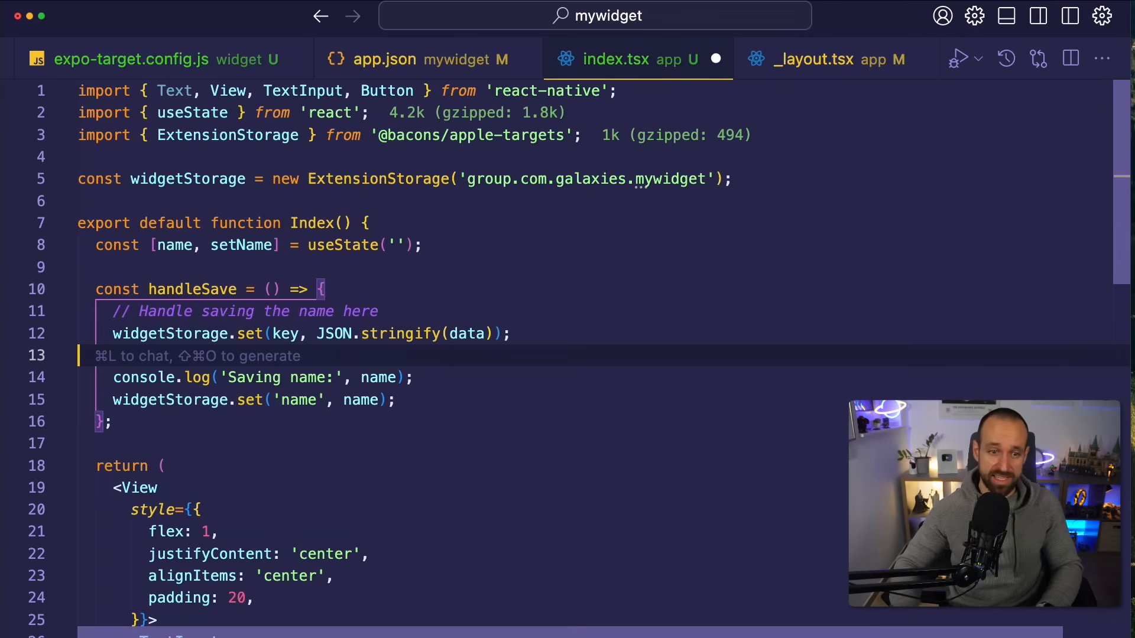
key(super+slash)
key(End)
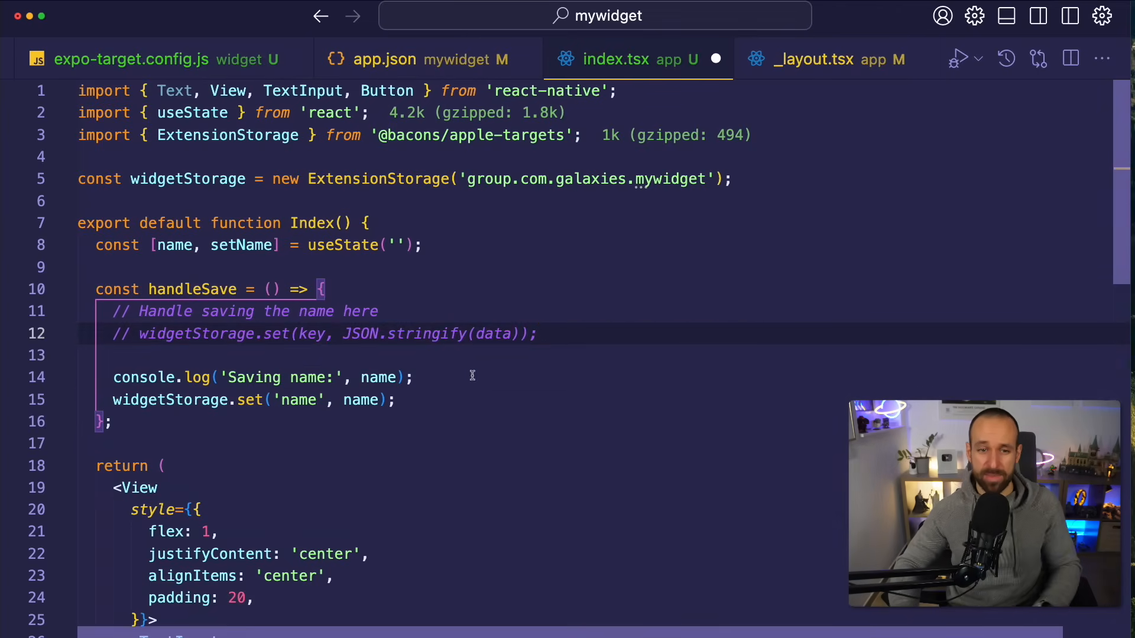
drag(417, 378, 382, 311)
key(BackSpace)
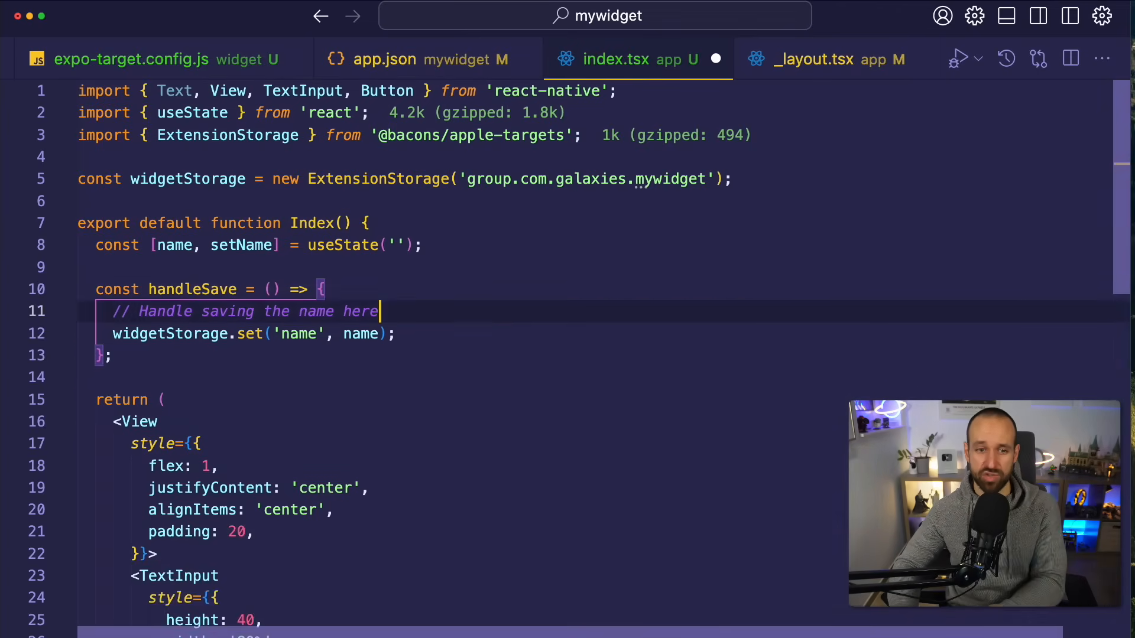
Step: Add ExtensionStorage.reloadWidget() after widgetStorage.set('name', name) and save index.tsx
click(426, 340)
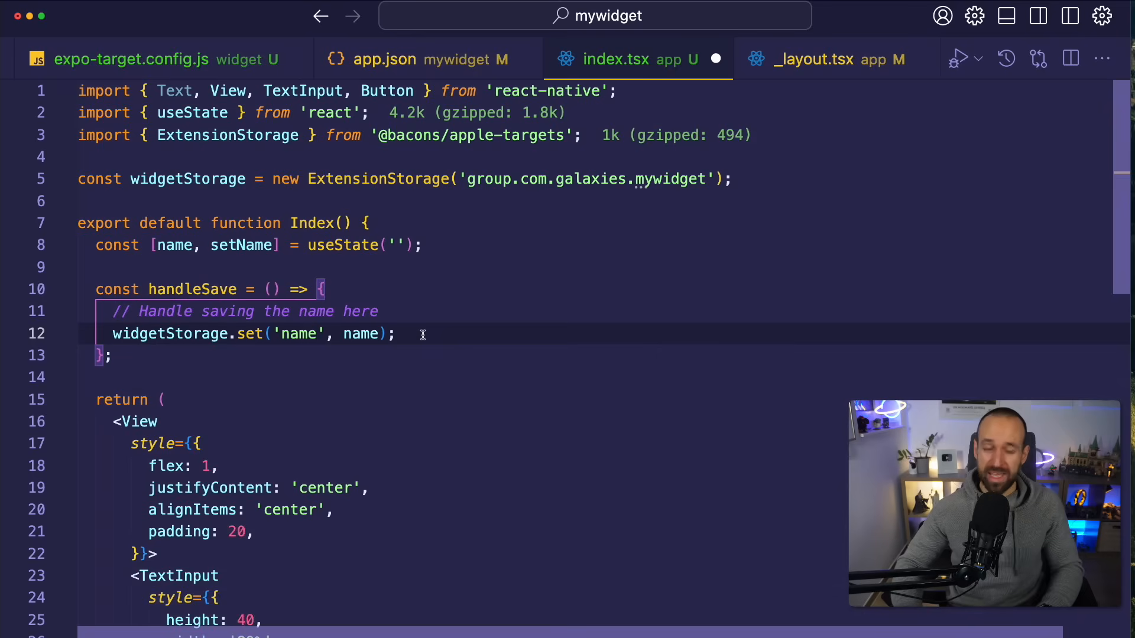
key(Return)
text(Ex)
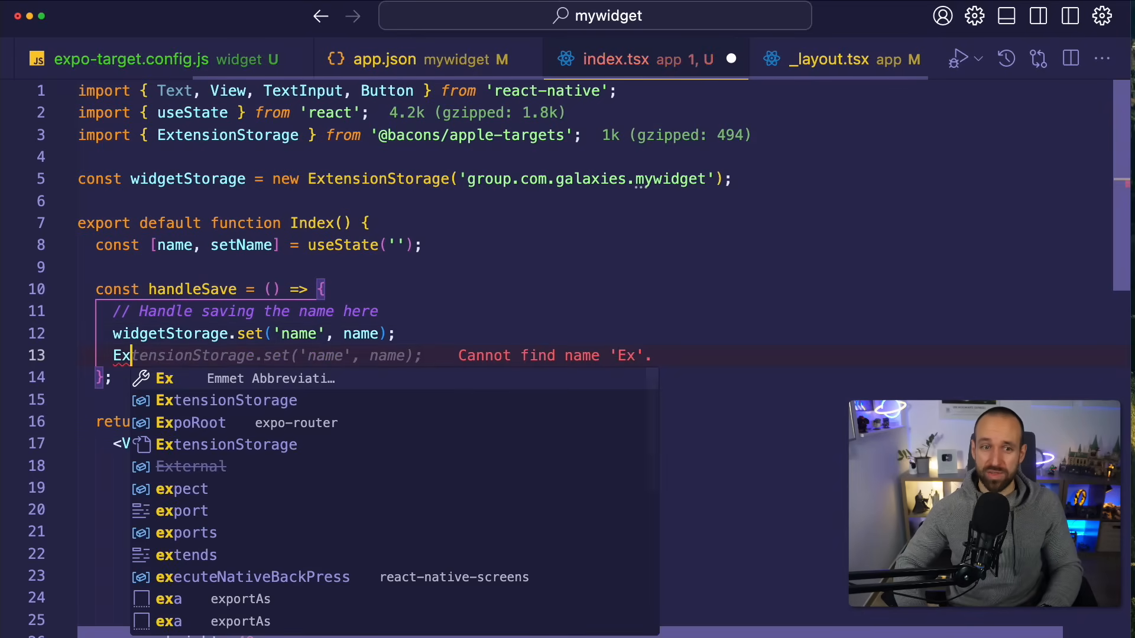
key(Down)
key(Return)
text(.)
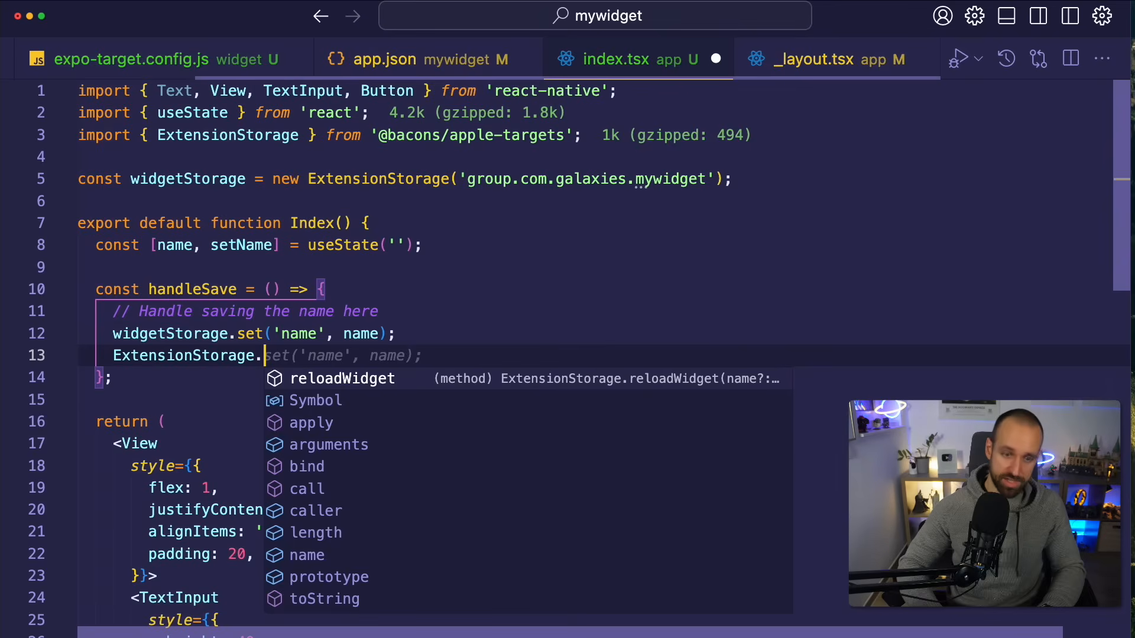
text(r)
key(Return)
text(()
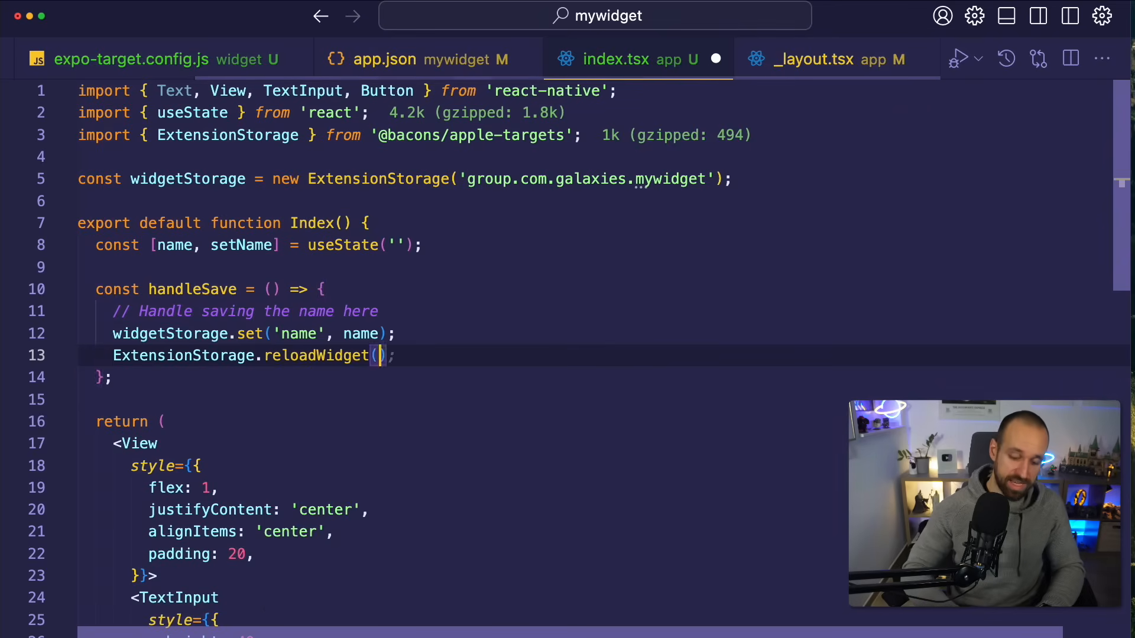
text())
key(super+s)
Step: Narrow the editor window so the simulator's Save screen shows alongside the code
drag(111, 379, 66, 160)
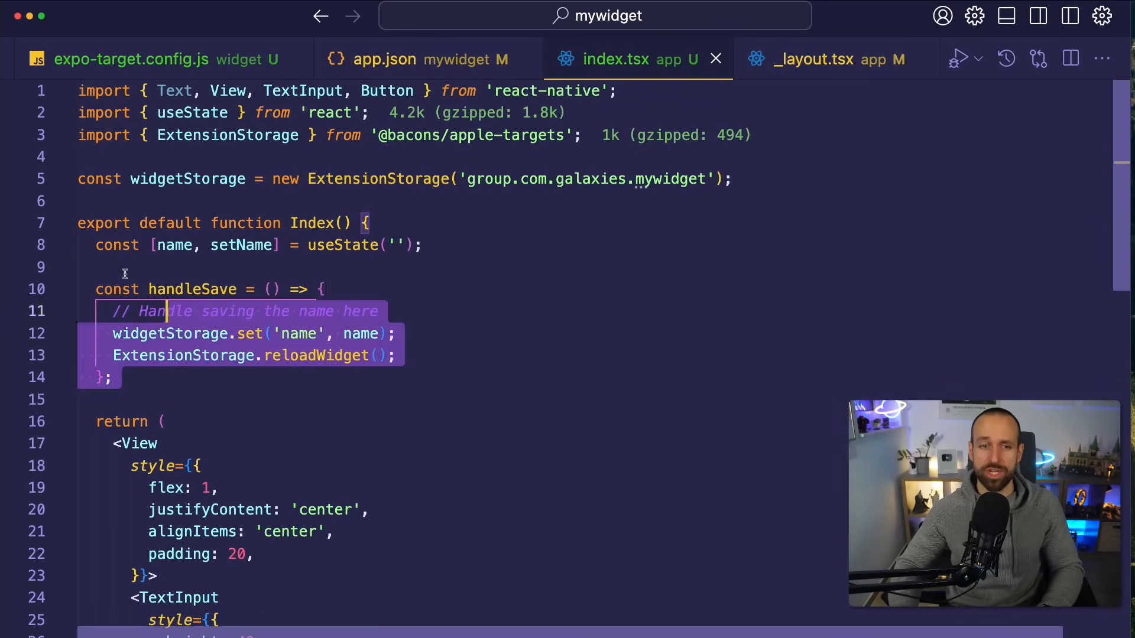
click(724, 267)
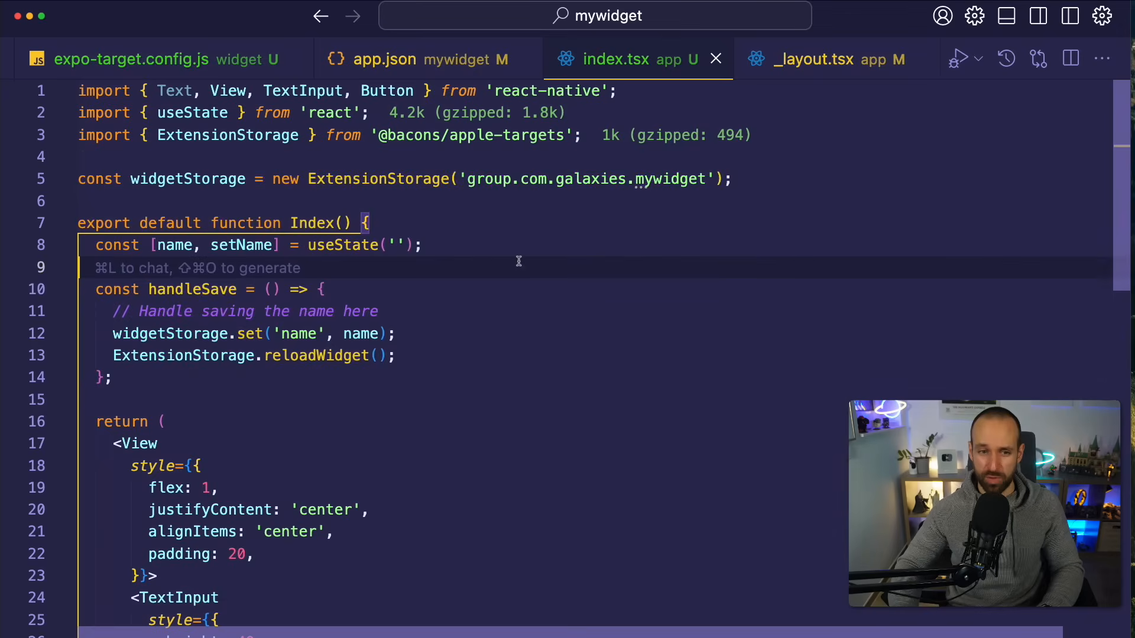
click(188, 165)
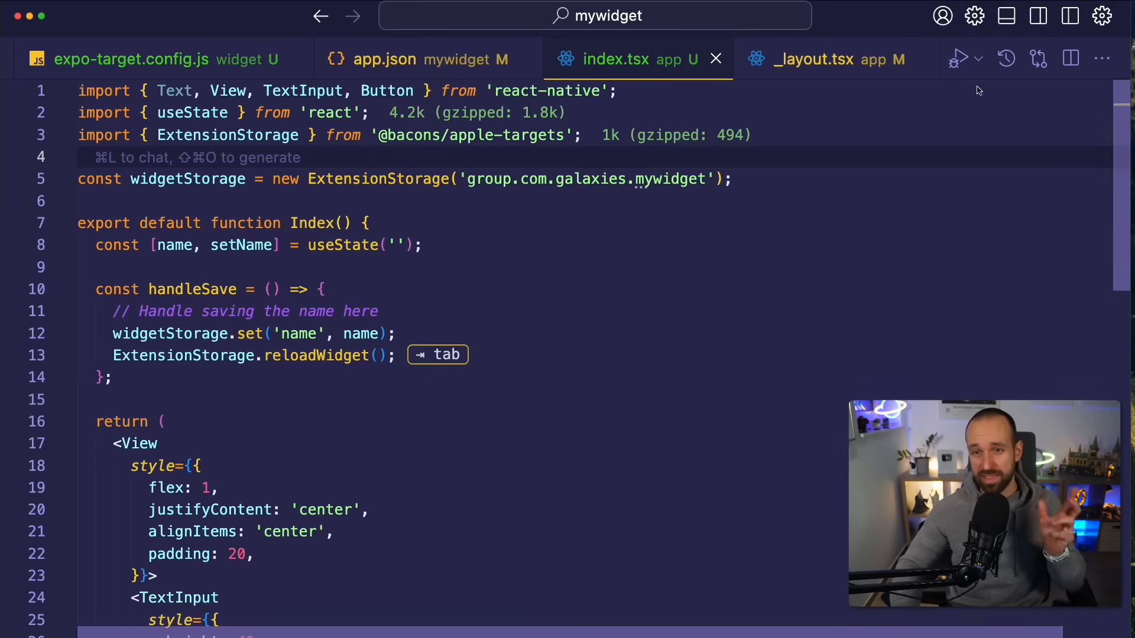
drag(1132, 194, 806, 195)
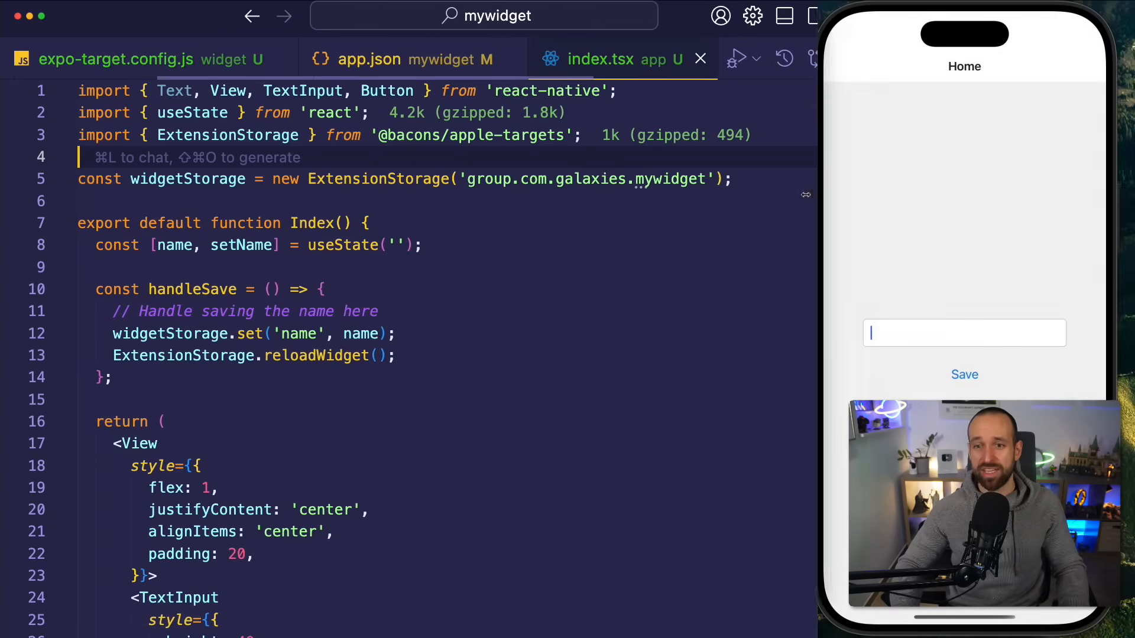
Step: Collapse the app and targets folders and bring up commands.sh
click(539, 229)
click(514, 282)
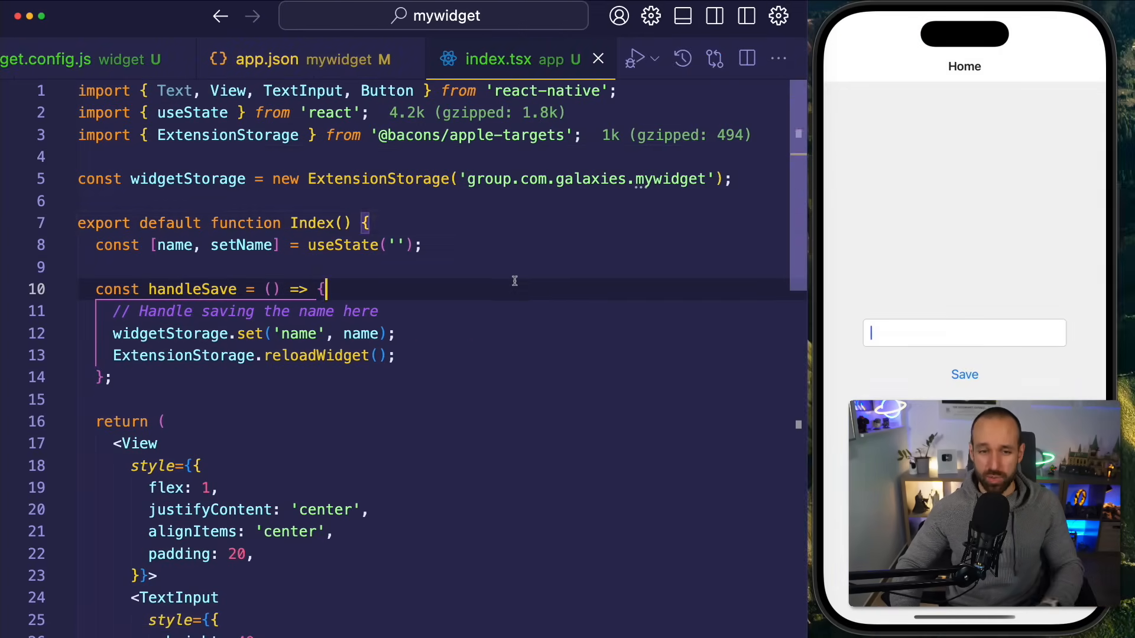
key(super+b)
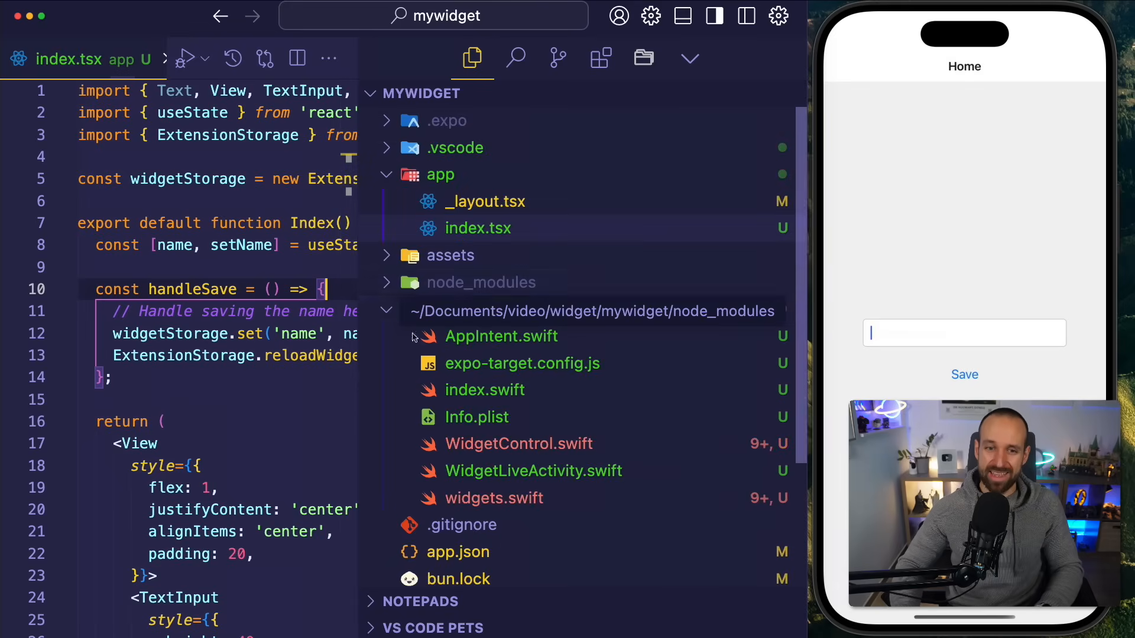
click(387, 310)
click(388, 175)
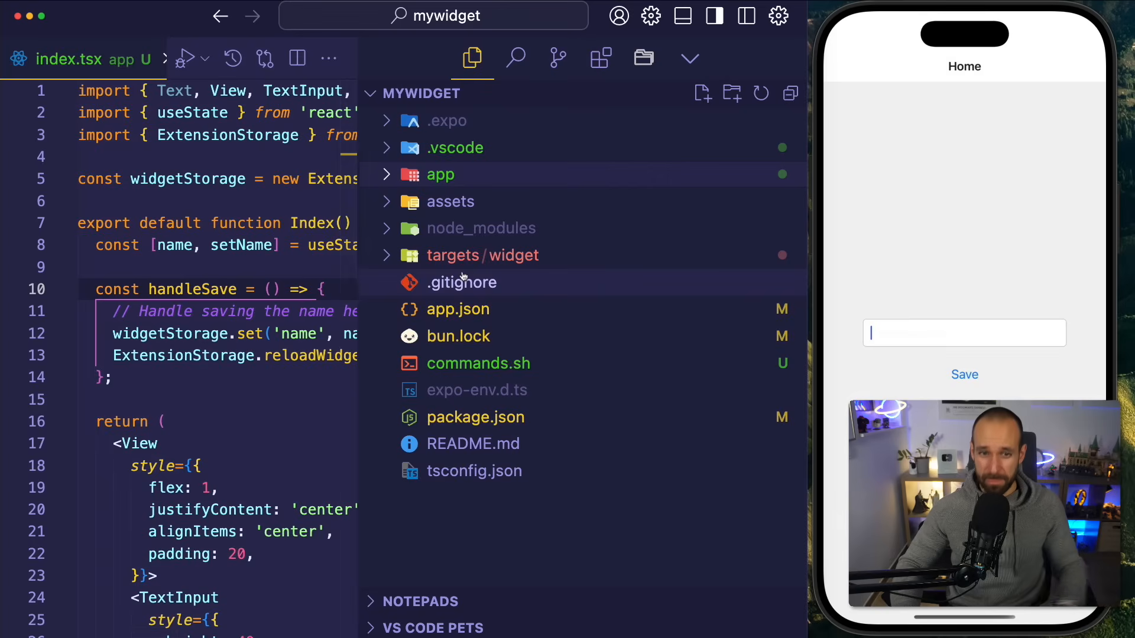
click(478, 364)
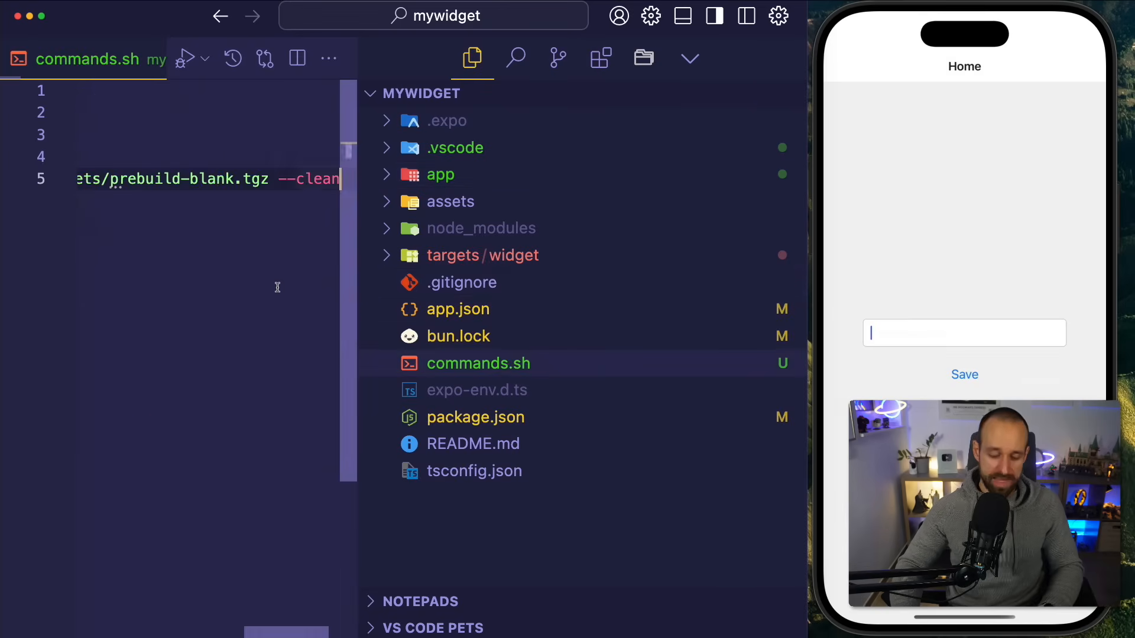
key(super+b)
Step: Copy the expo prebuild apple-targets --clean command from line 5 of commands.sh
drag(762, 179, 11, 183)
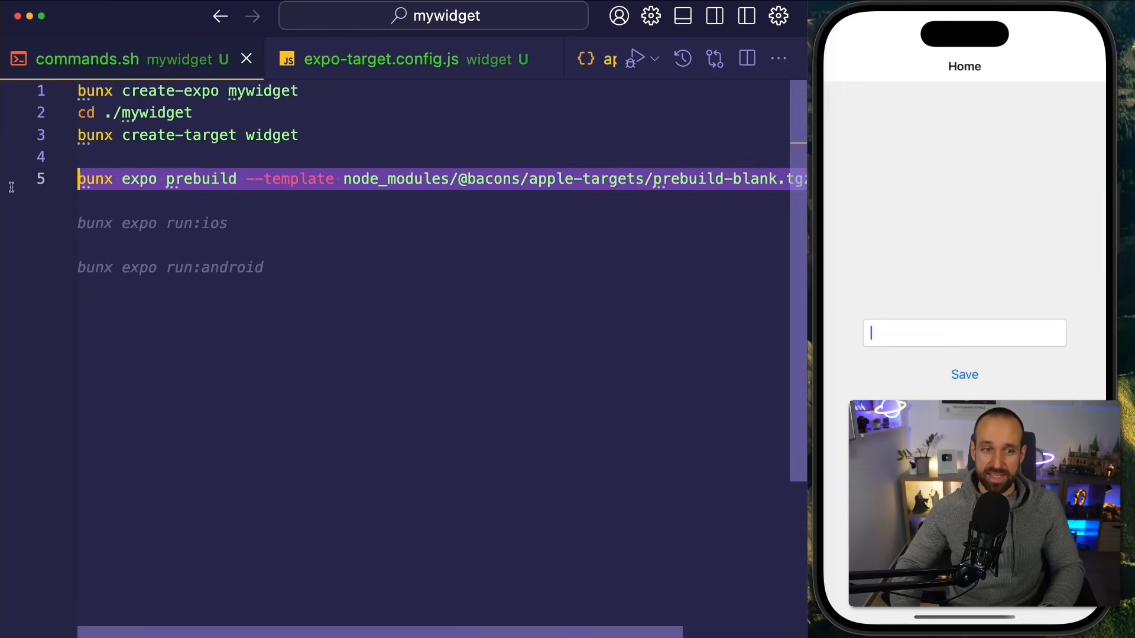
key(super+c)
key(Right)
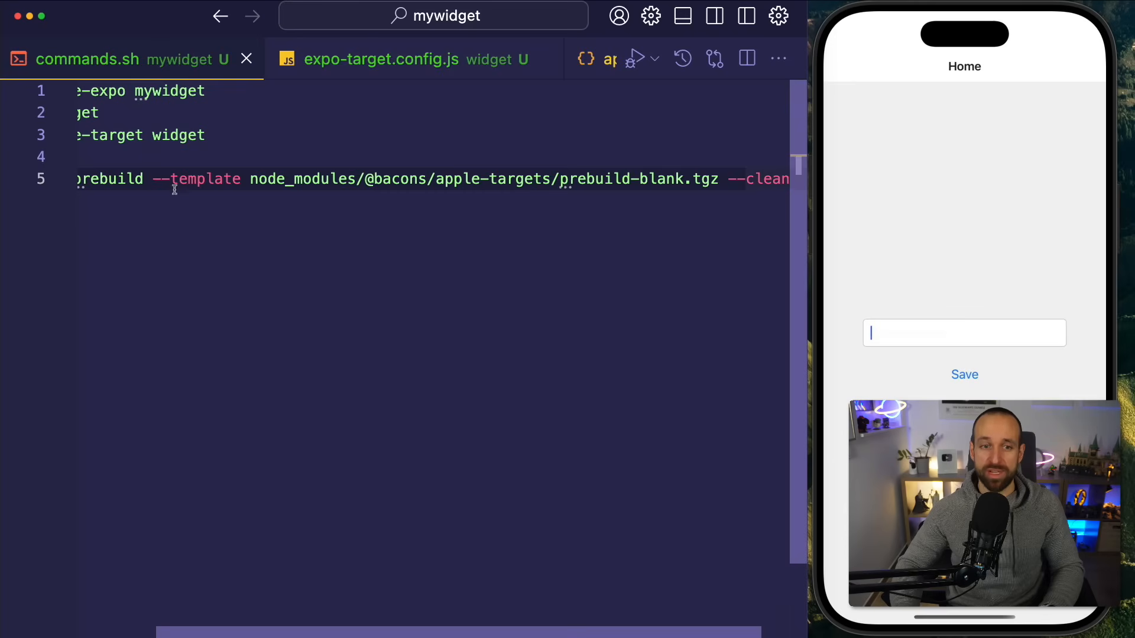
drag(163, 183, 658, 179)
key(Escape)
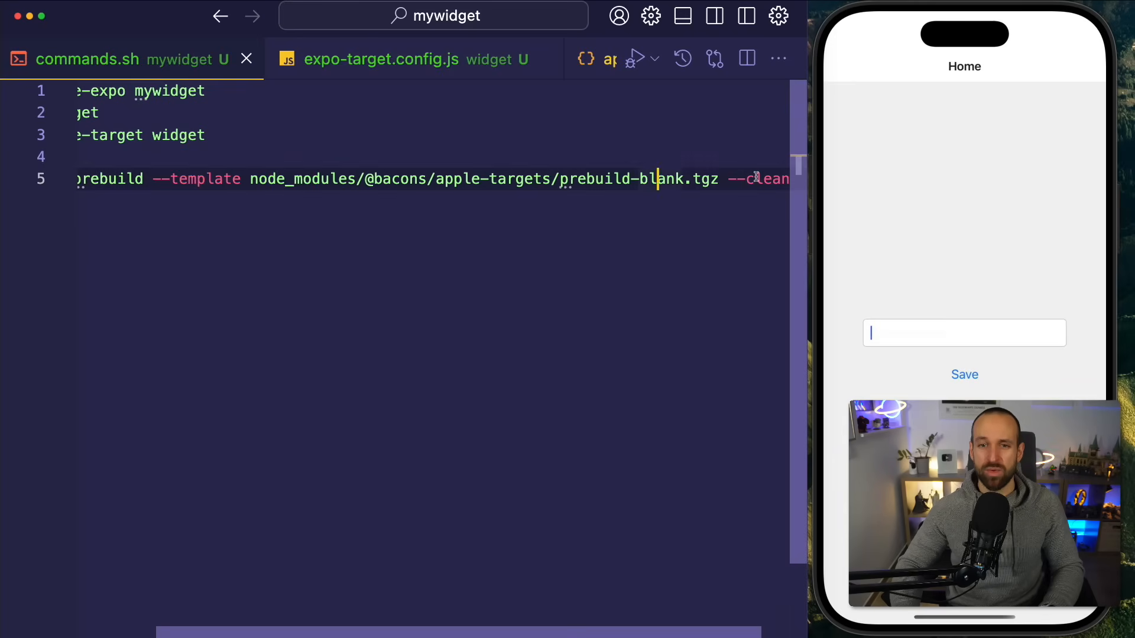
triple_click(756, 176)
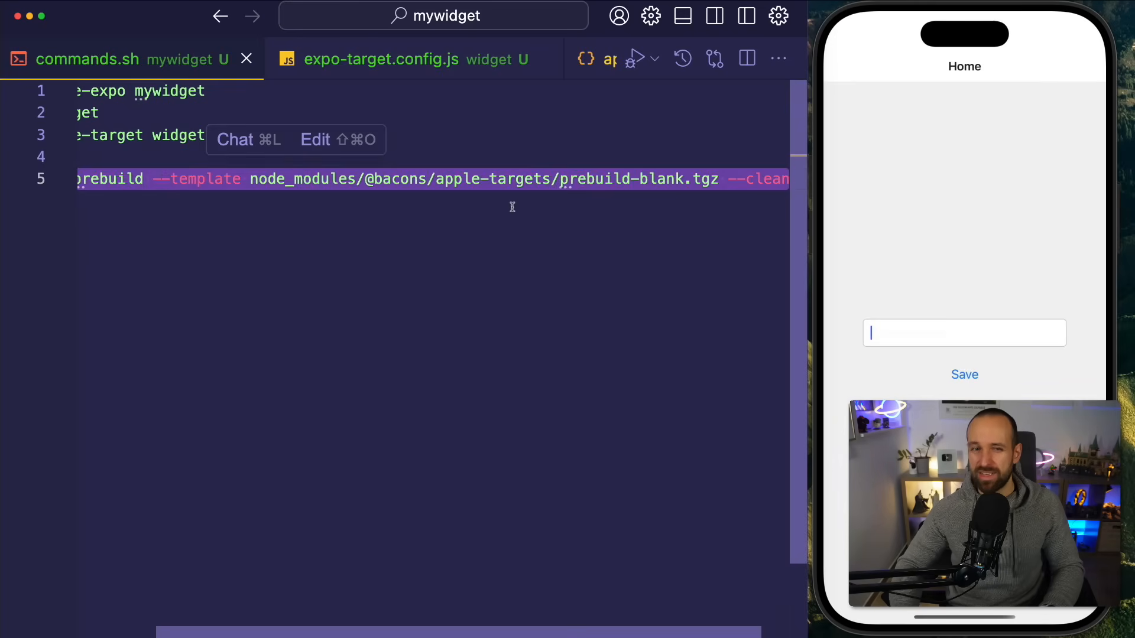
Step: Show the project file tree to reach package.json
key(super+b)
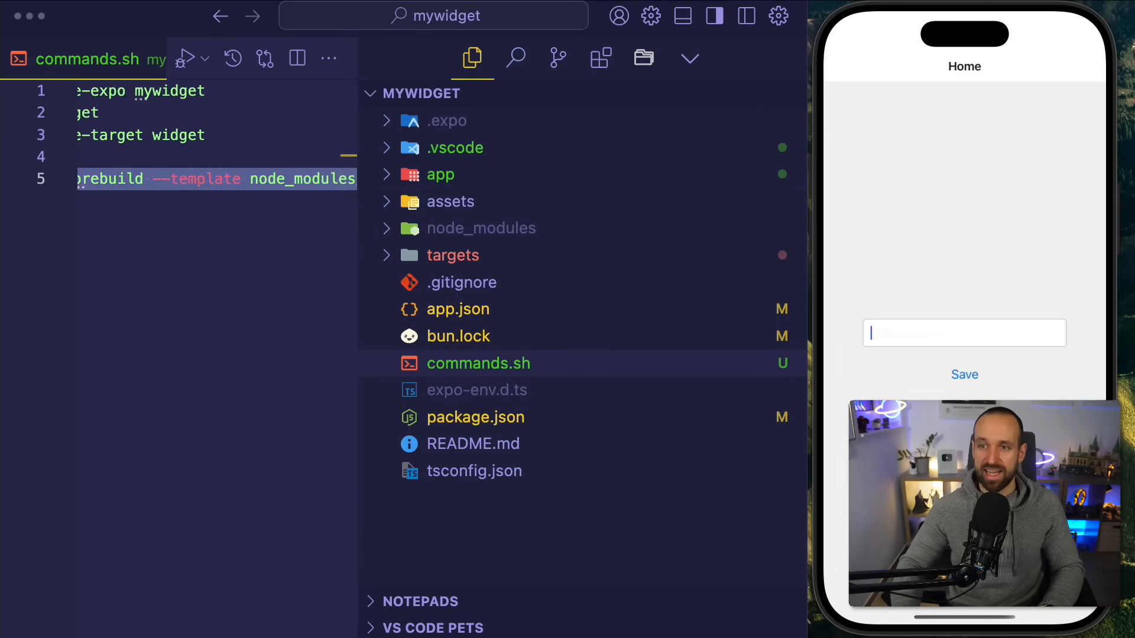
key(End)
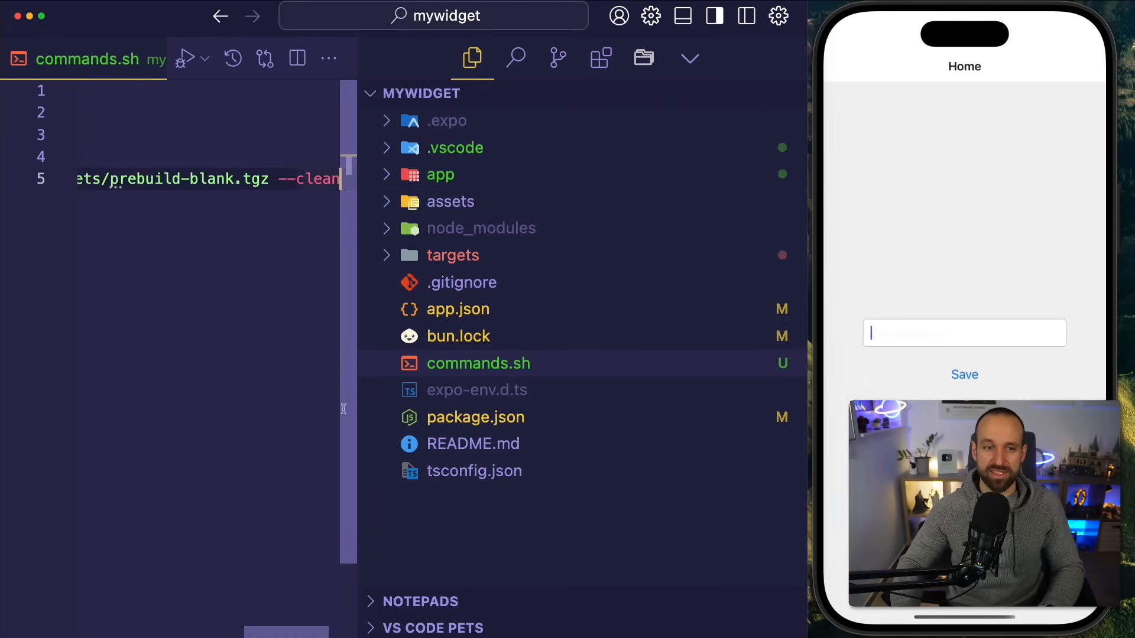
key(super+b)
drag(293, 631, 80, 606)
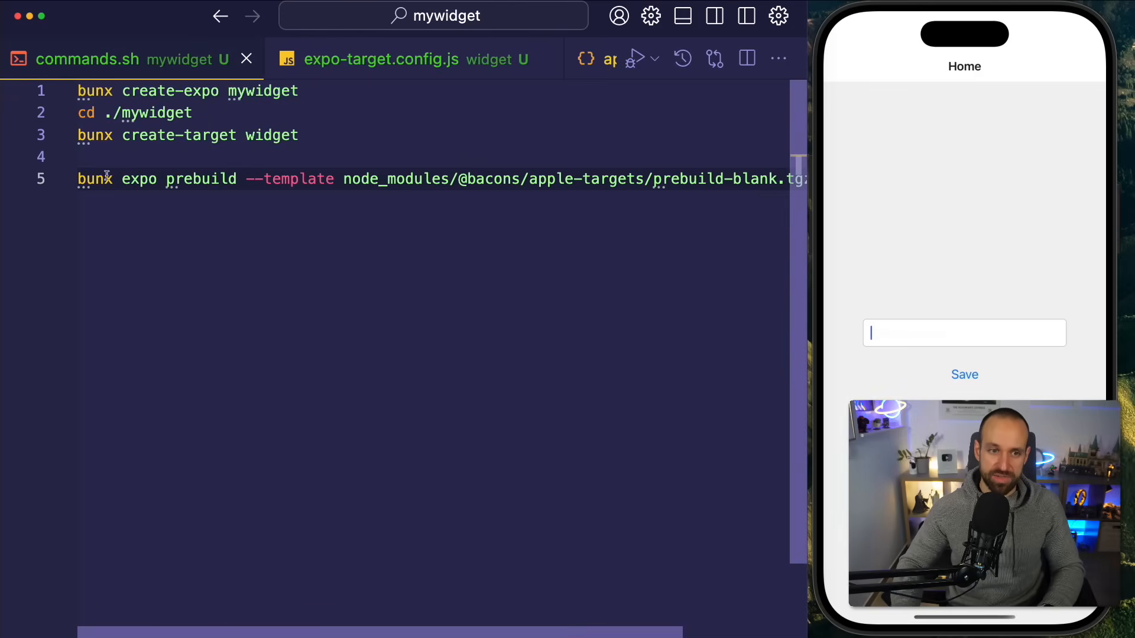
key(super+b)
Step: Add a build-widget script running the copied prebuild command after lint in package.json and save
click(464, 416)
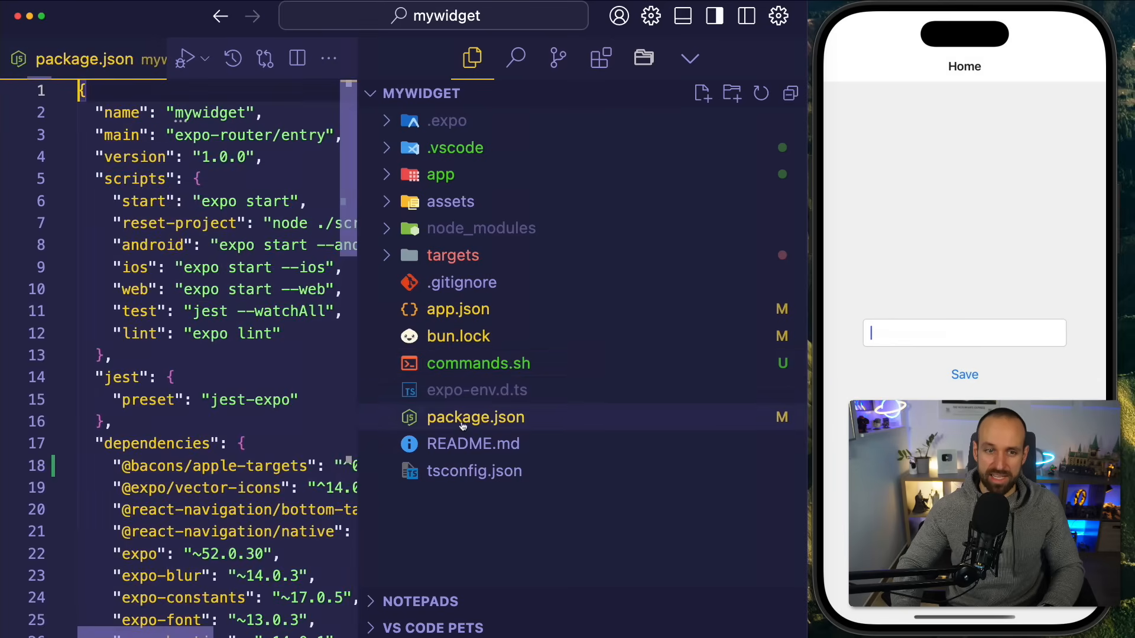
key(super+b)
click(299, 341)
text(,)
key(Return)
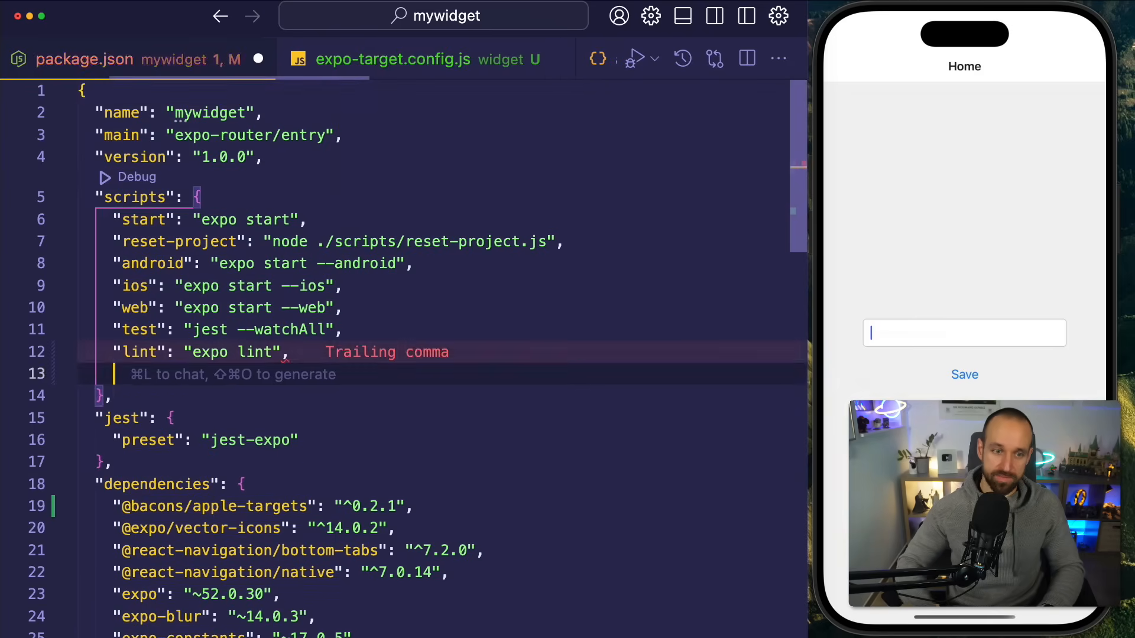
key(super+v)
key(super+BackSpace)
key(super+s)
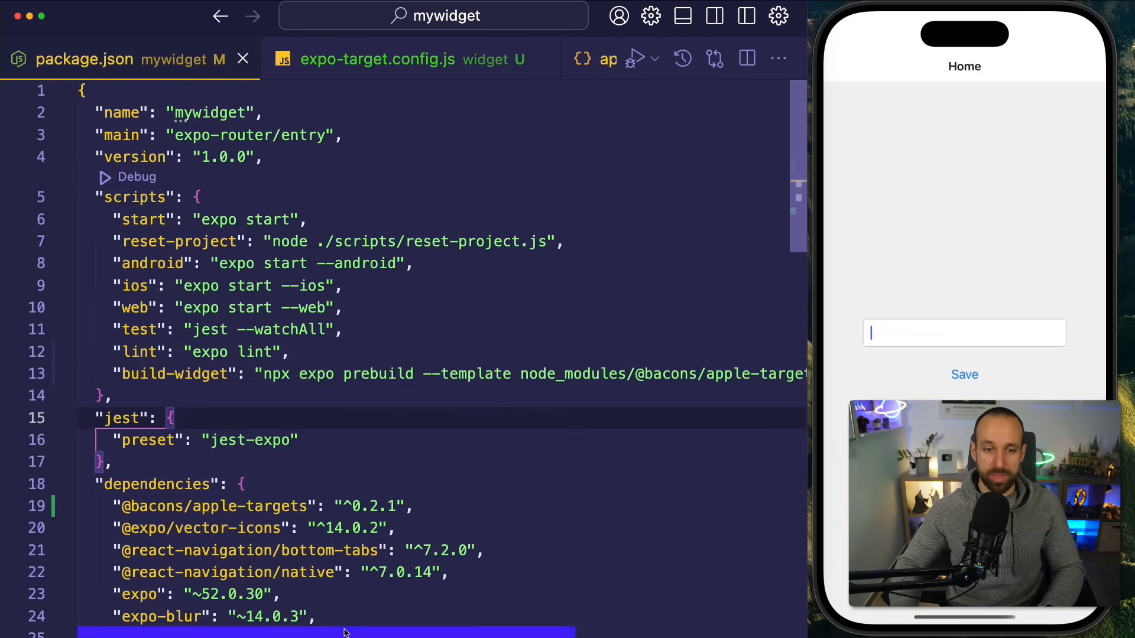
drag(344, 632, 533, 632)
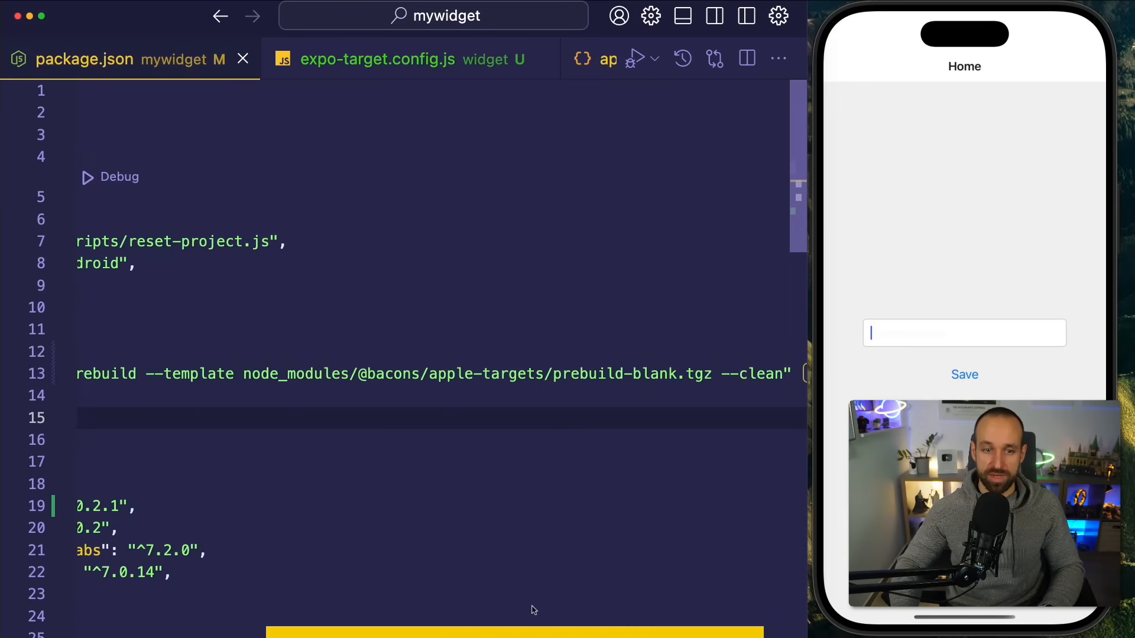
scroll(526, 570, down, 3)
scroll(527, 570, down, 1)
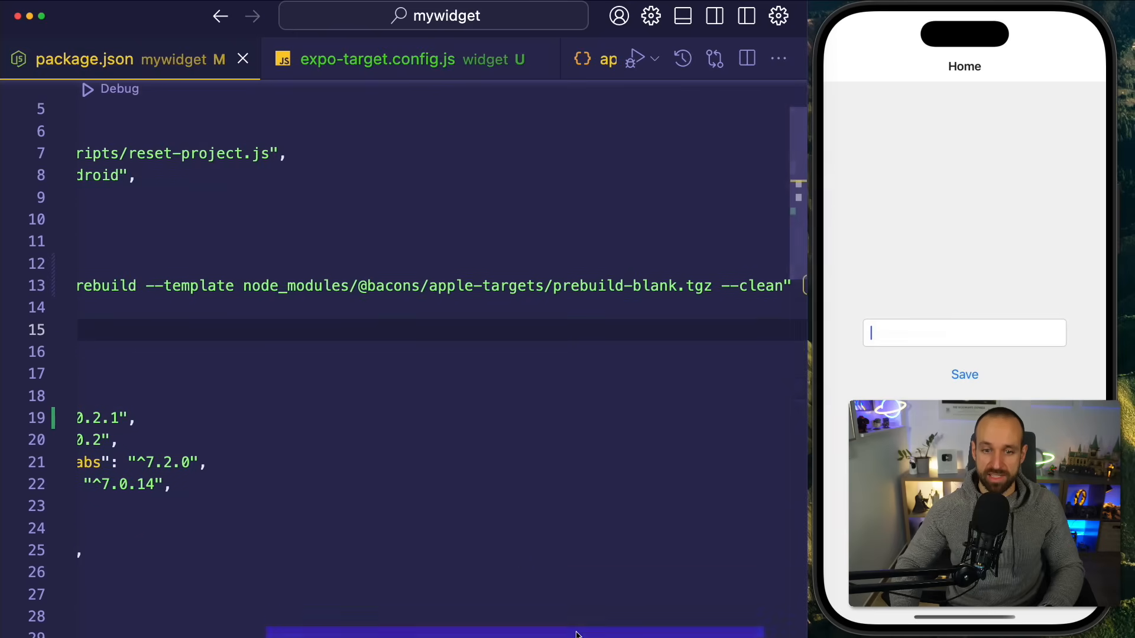
mouse_move(645, 631)
mouse_down()
mouse_move(673, 626)
mouse_move(301, 630)
mouse_up()
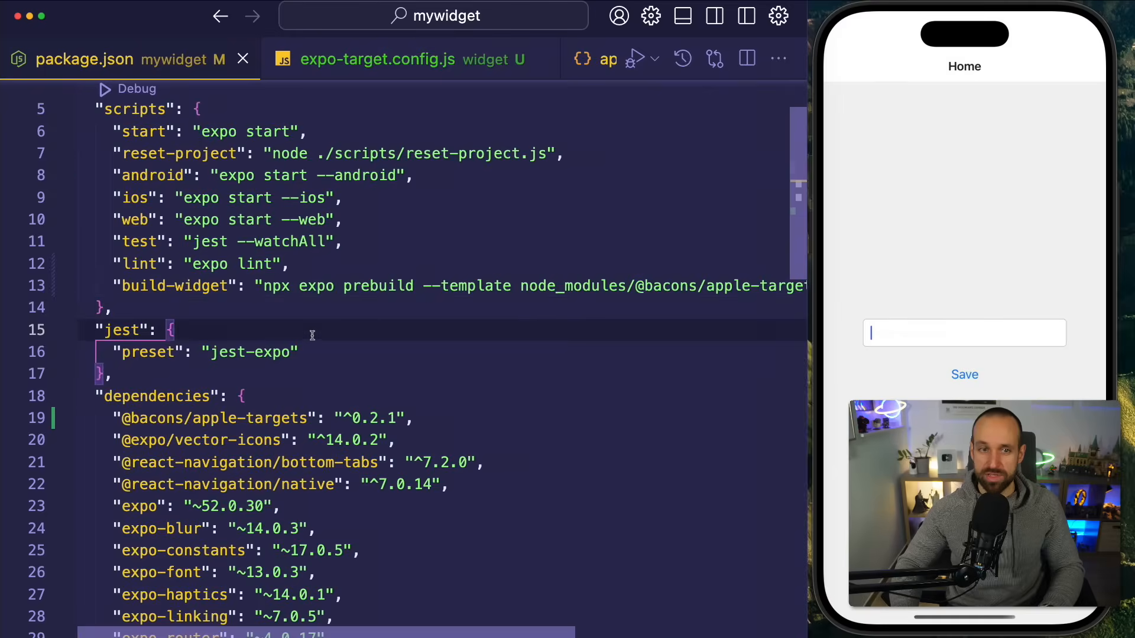
key(ctrl+grave)
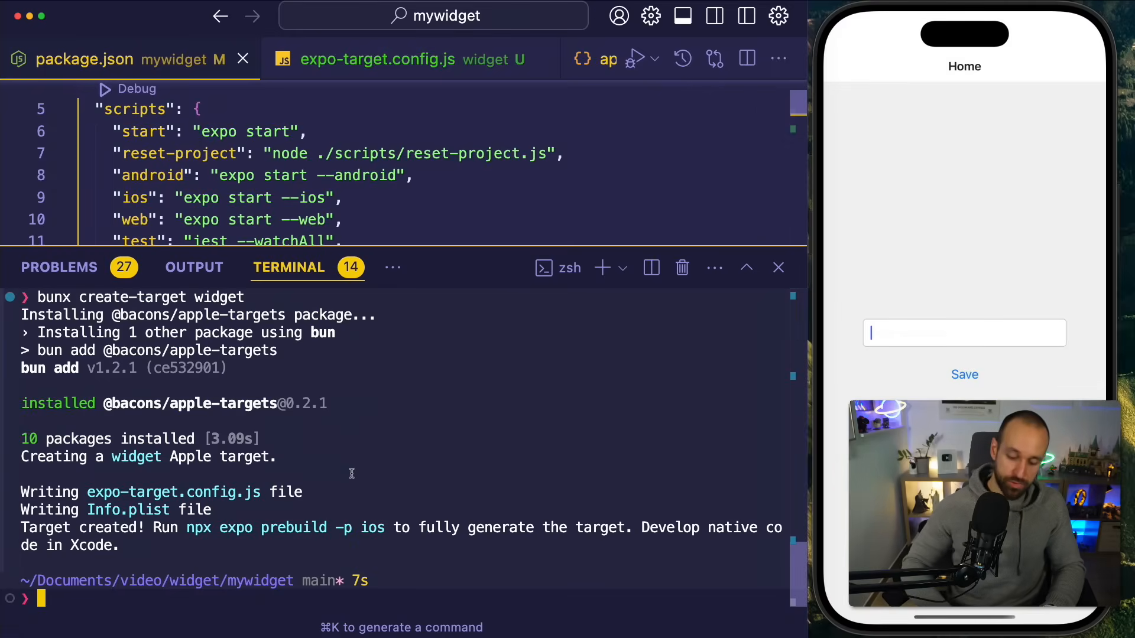
Step: Run bun run build-widget in a cleared terminal, answering Y to continue with uncommitted changes
key(Return)
key(ctrl+l)
text(n)
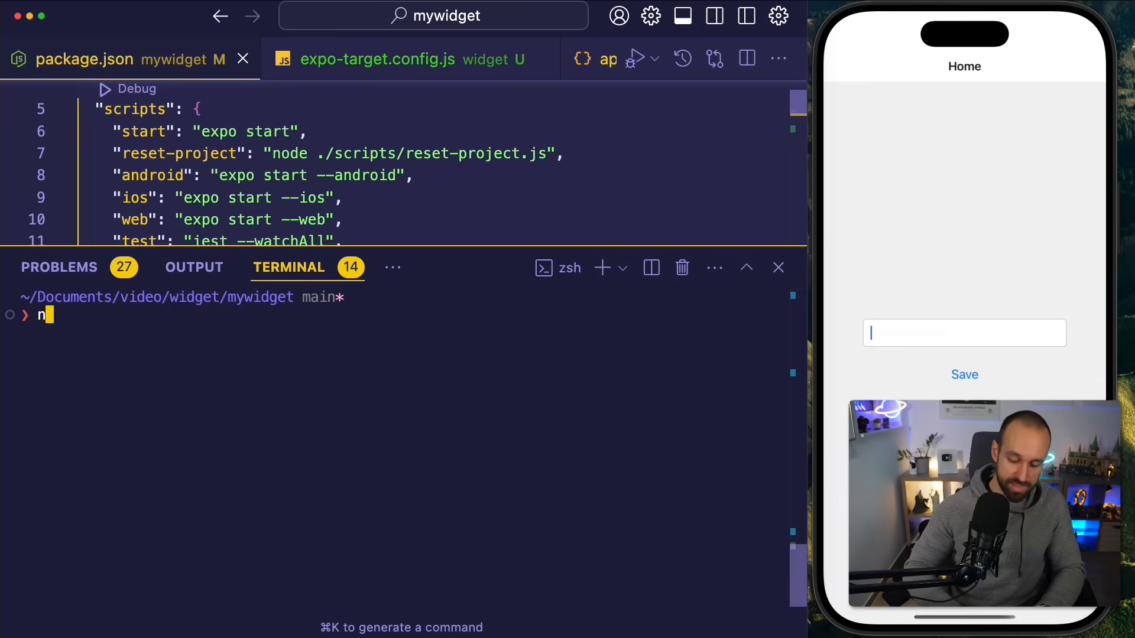
text(pm)
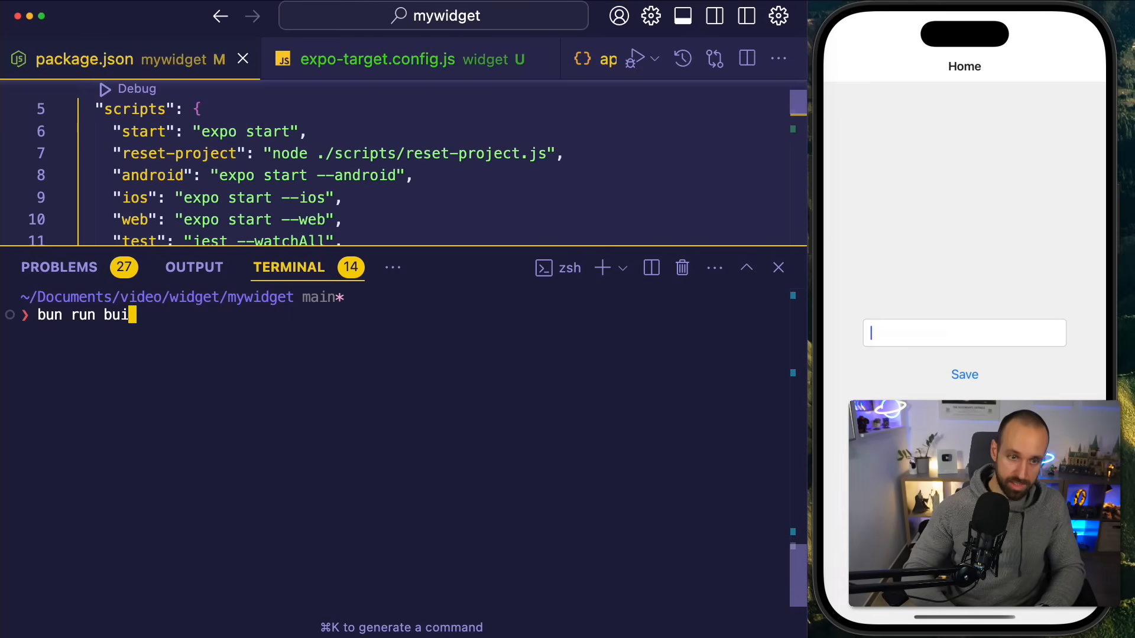
text(ld-widget)
key(Return)
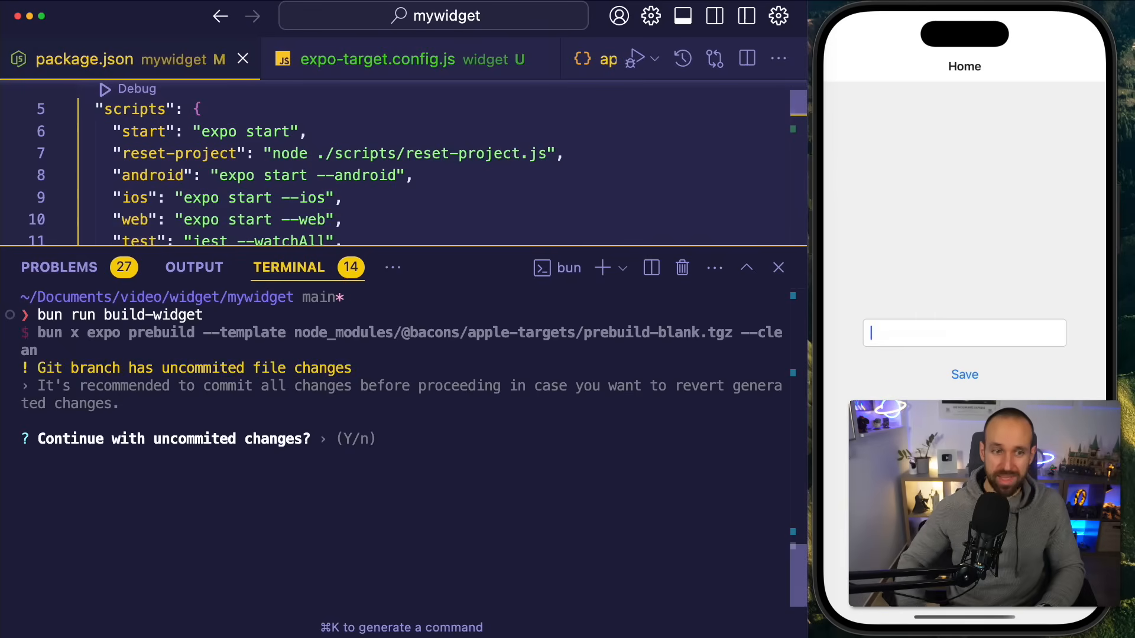
key(Return)
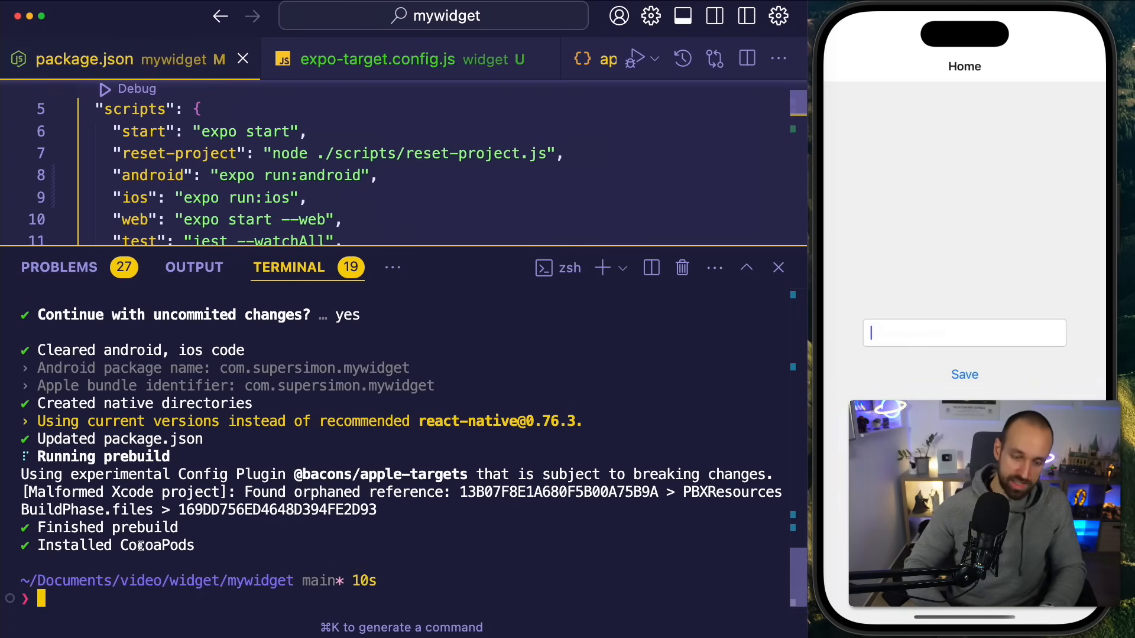
Step: Clear the prebuild output and run xed ios to launch the iOS project in Xcode
key(ctrl+l)
text(xed ios)
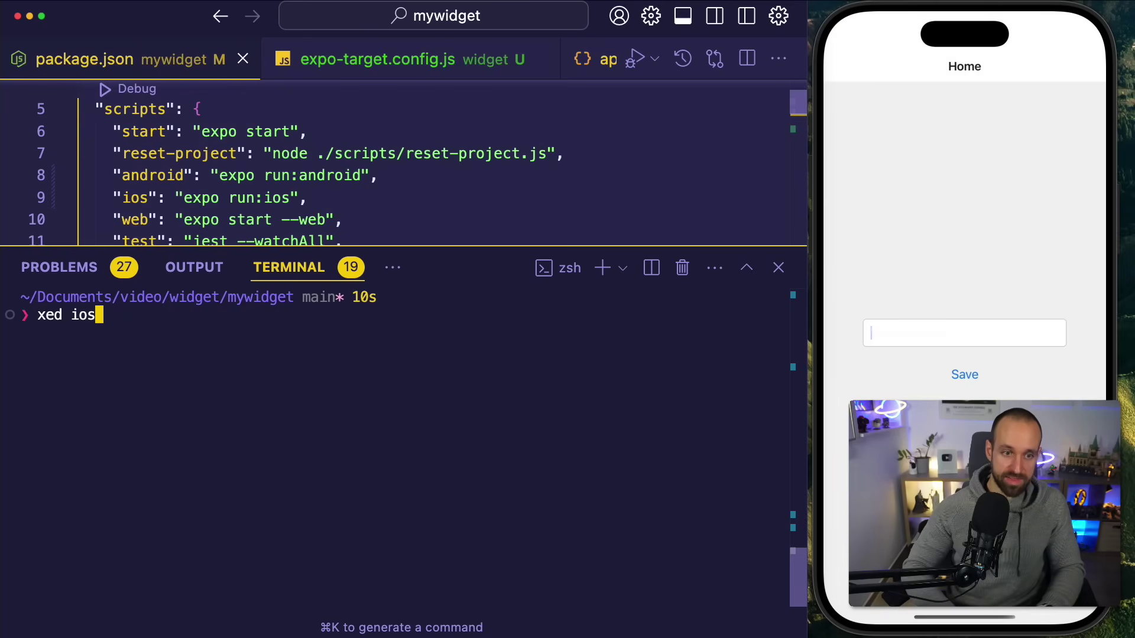
key(Return)
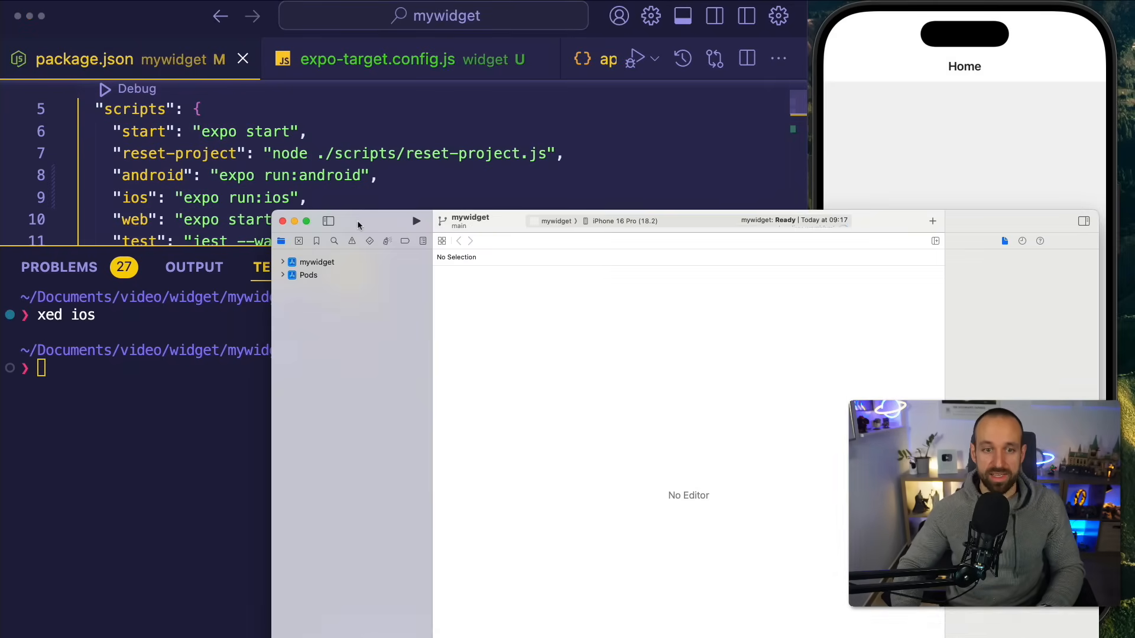
Step: Bring the Xcode window into view and expand the mywidget project's expo:targets widget group
drag(358, 220, 266, 13)
drag(111, 1, 86, 13)
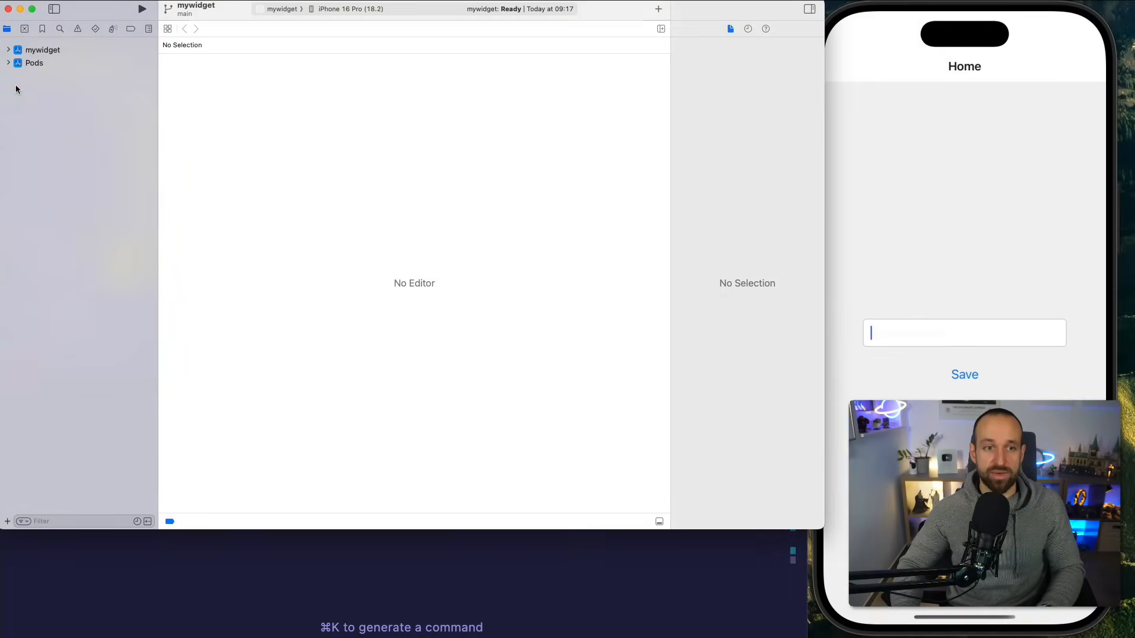
click(9, 51)
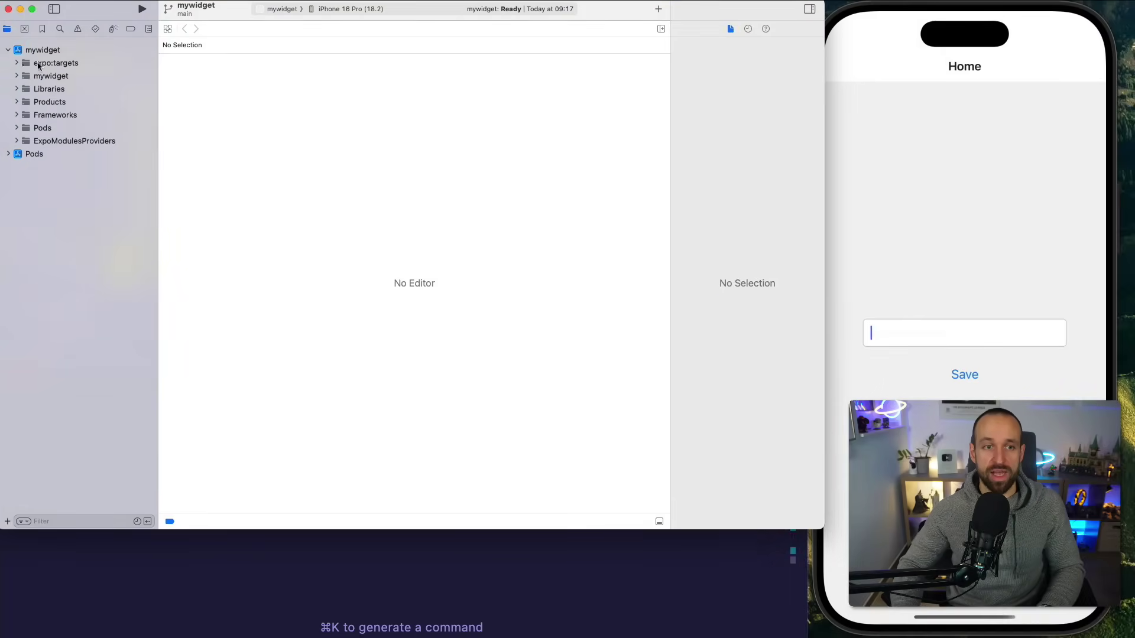
click(16, 63)
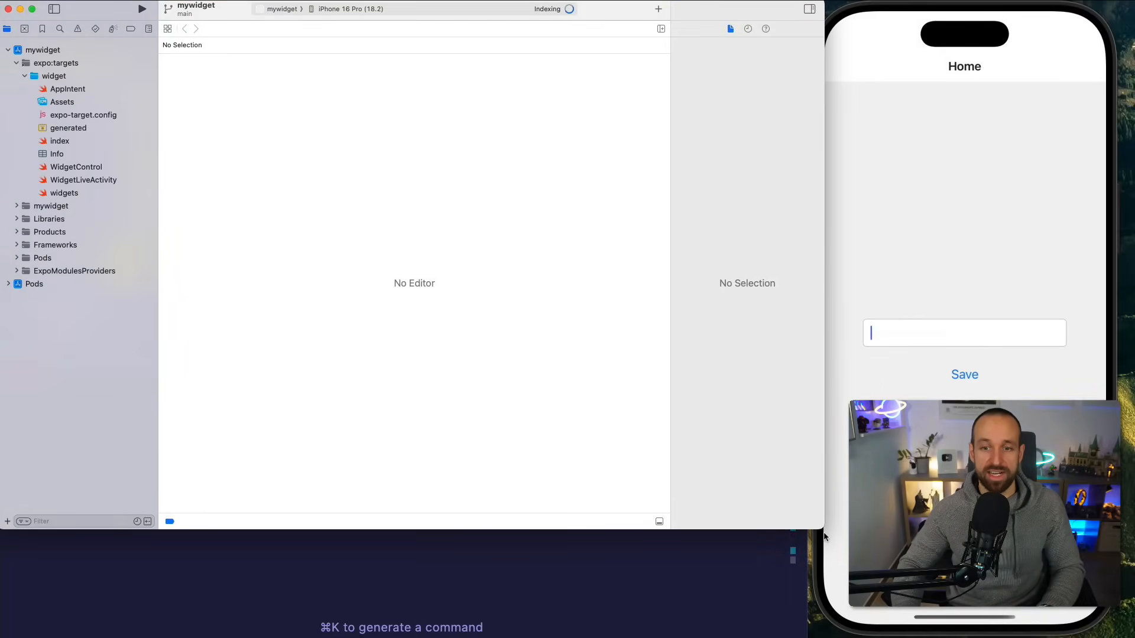
drag(819, 529, 796, 629)
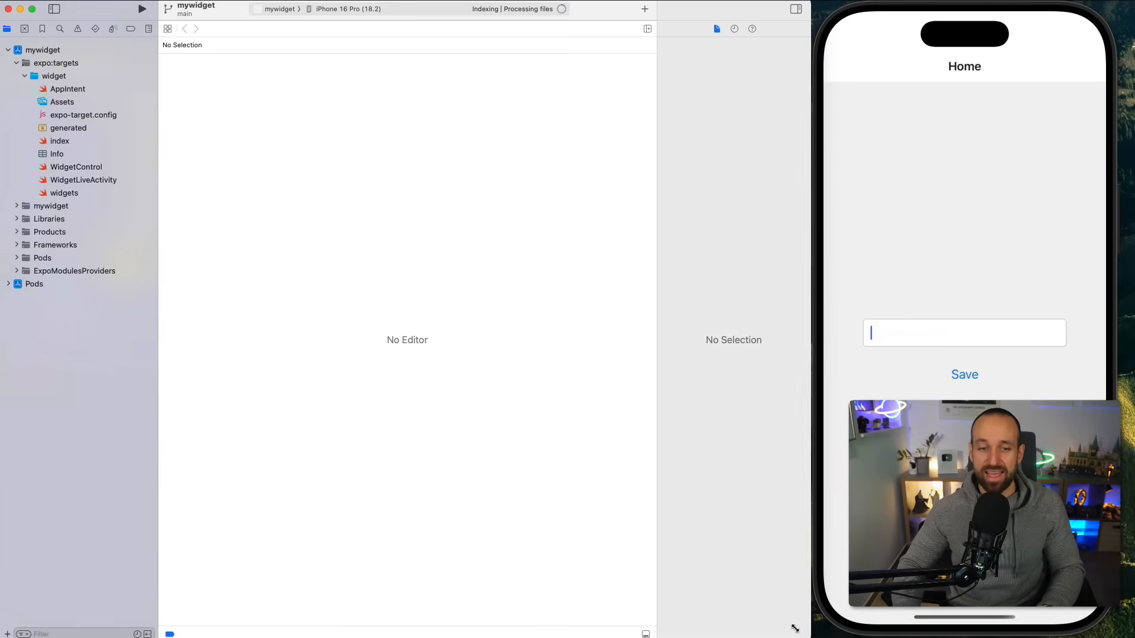
Step: View AppIntent, then widgets.swift, and resume its paused widget preview
click(68, 89)
click(65, 192)
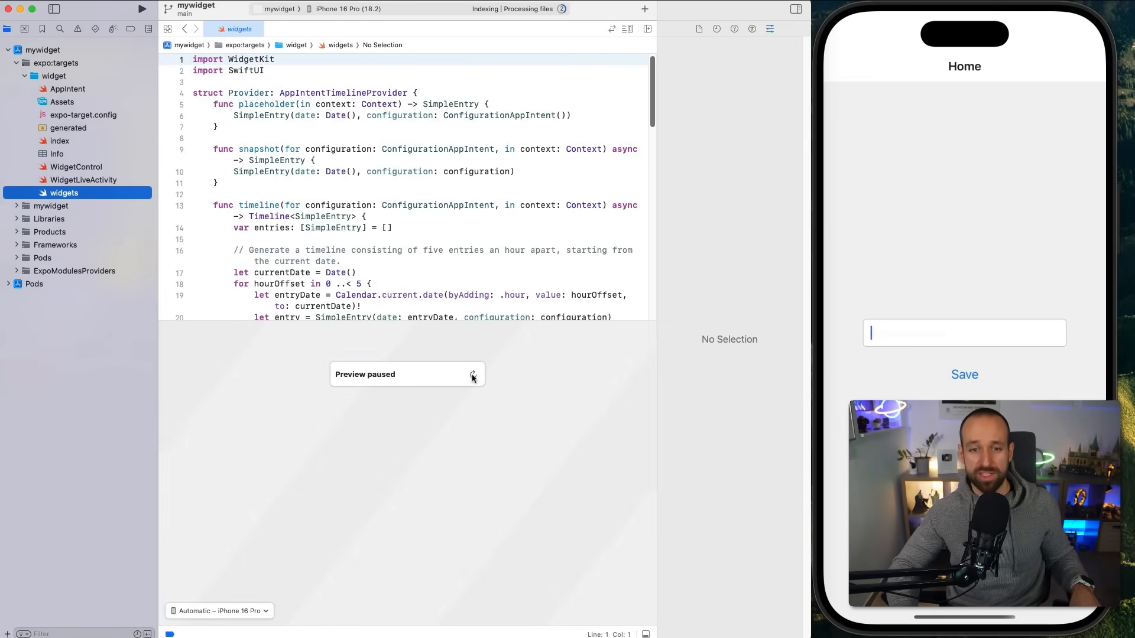
click(473, 376)
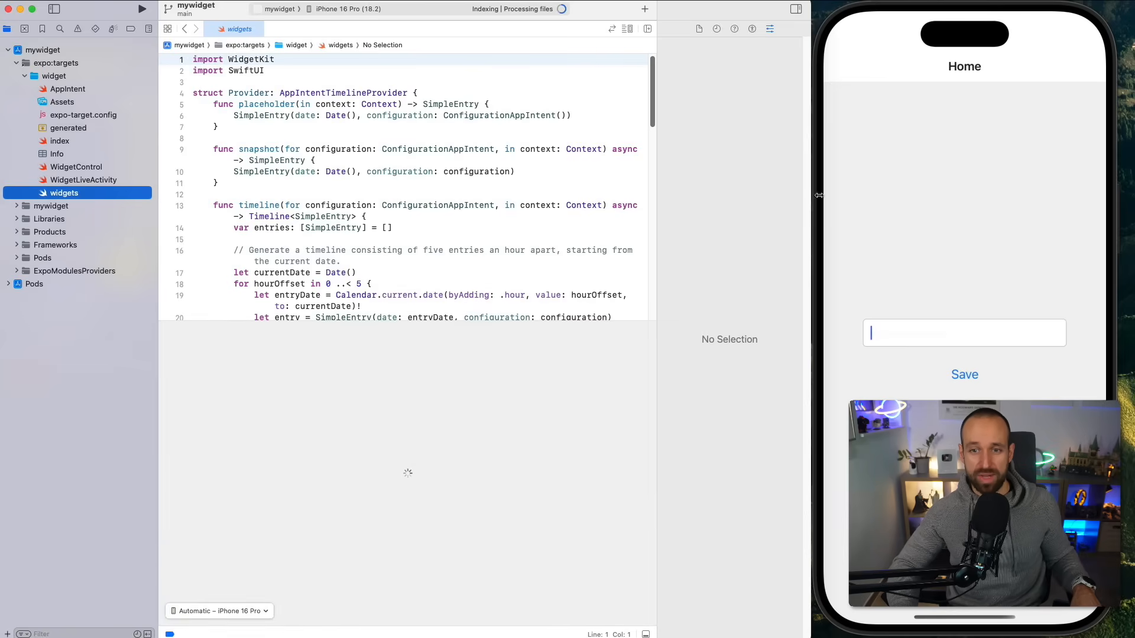
Step: Enlarge Xcode so the preview renders, and compare the widget target's files with Cursor's targets/widget folder
drag(819, 195, 1131, 180)
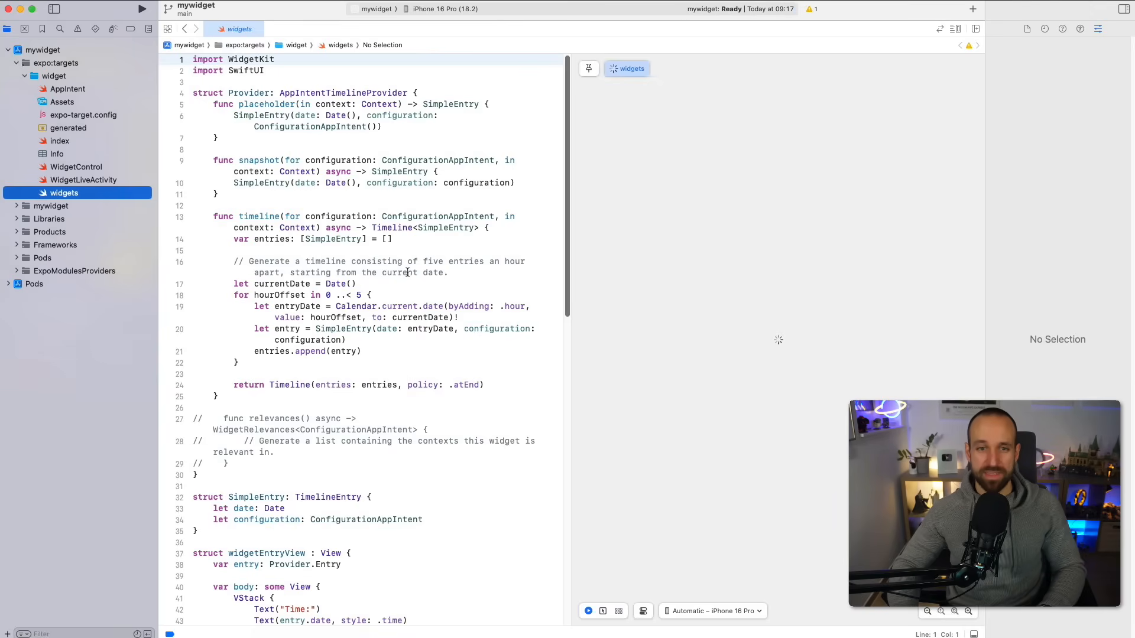
scroll(393, 270, down, 1)
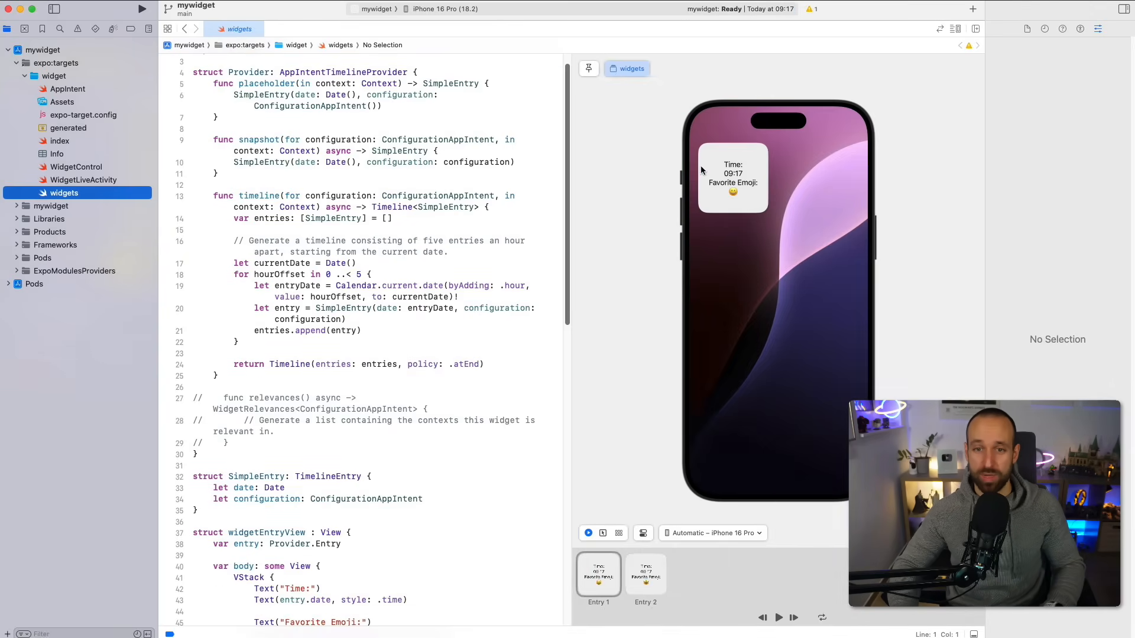
scroll(305, 342, down, 5)
scroll(304, 342, down, 5)
scroll(304, 341, down, 5)
scroll(305, 341, down, 3)
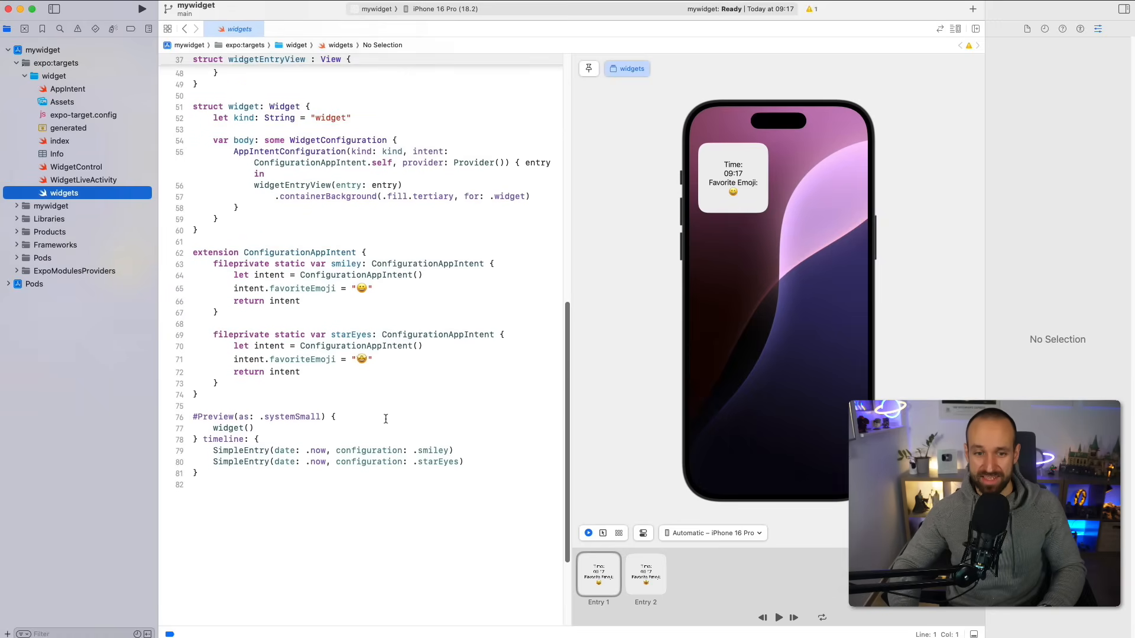
scroll(386, 418, up, 5)
scroll(385, 419, up, 5)
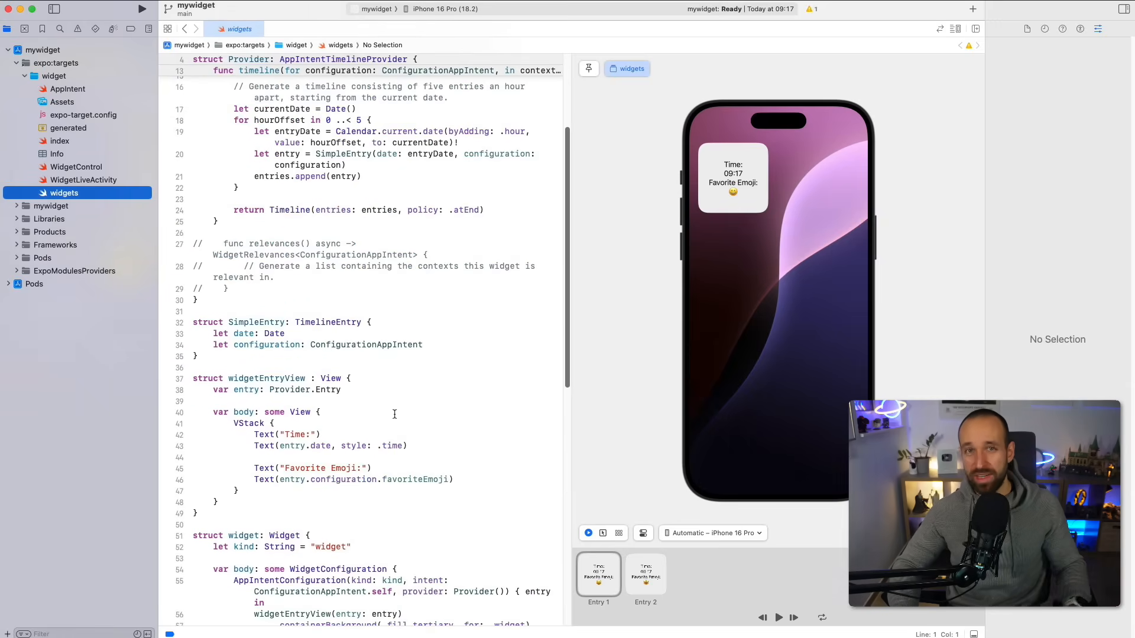
scroll(394, 415, up, 1)
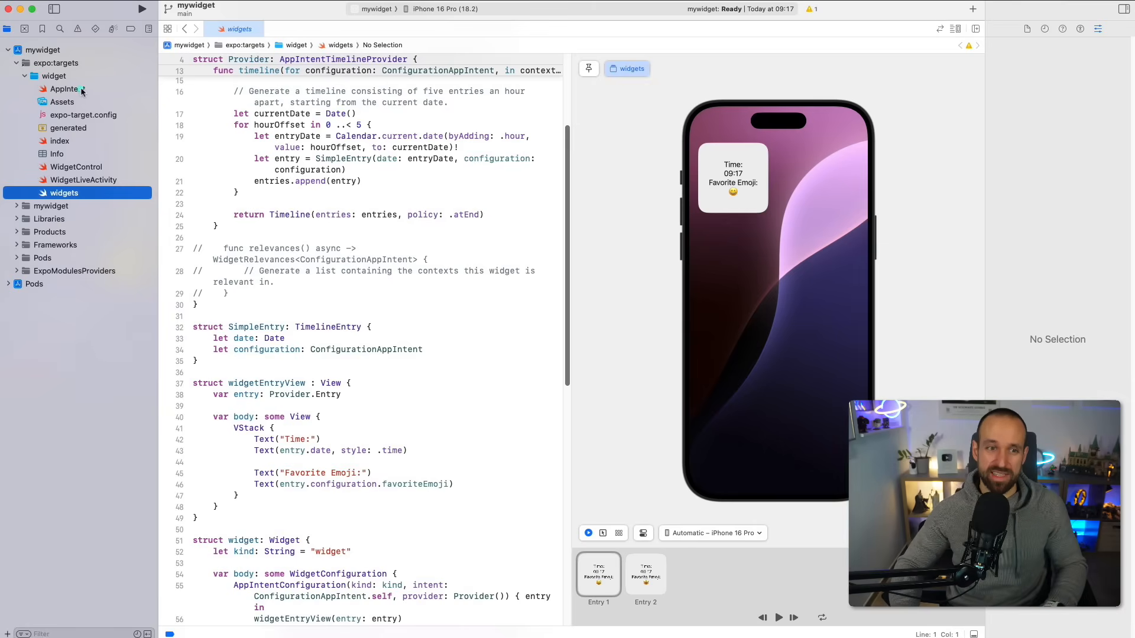
drag(9, 142, 149, 144)
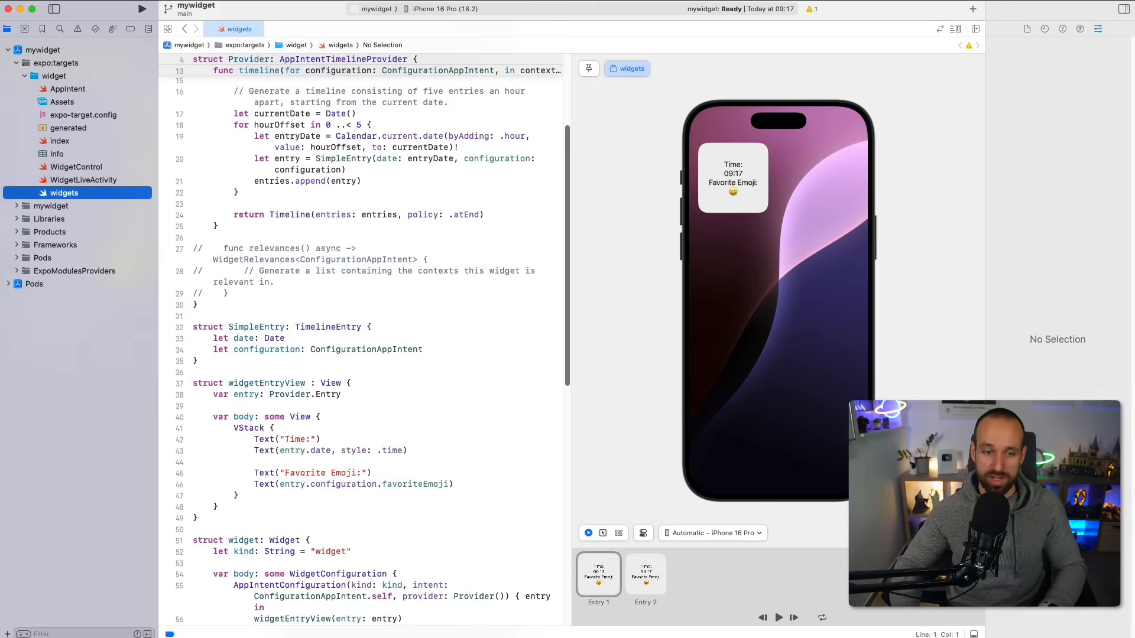
key(super+Tab)
key(super+b)
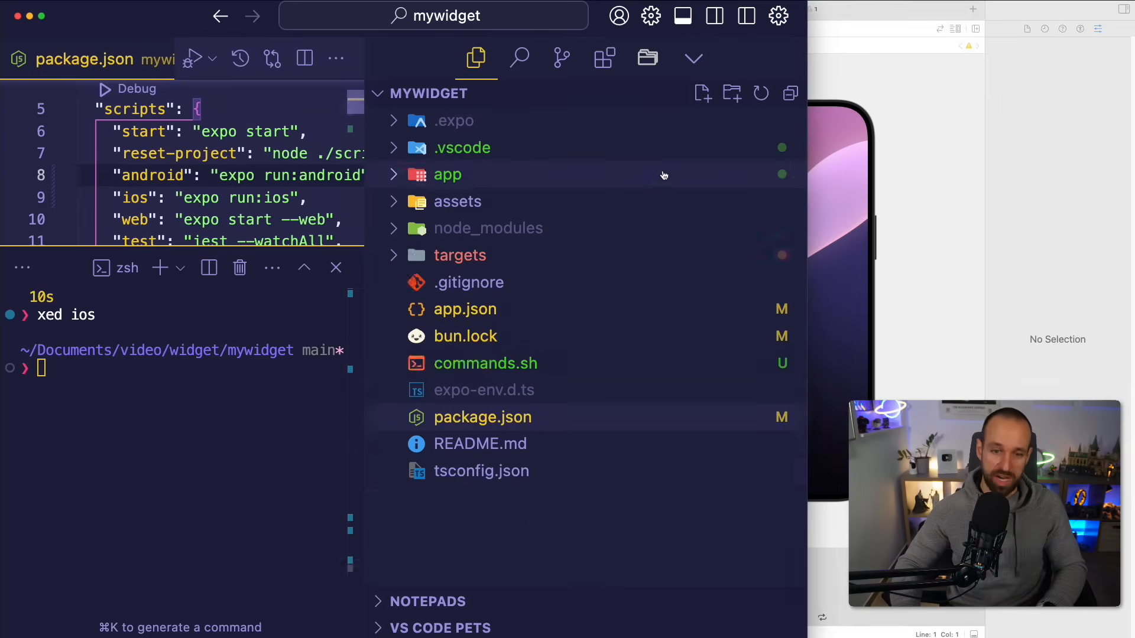
click(464, 310)
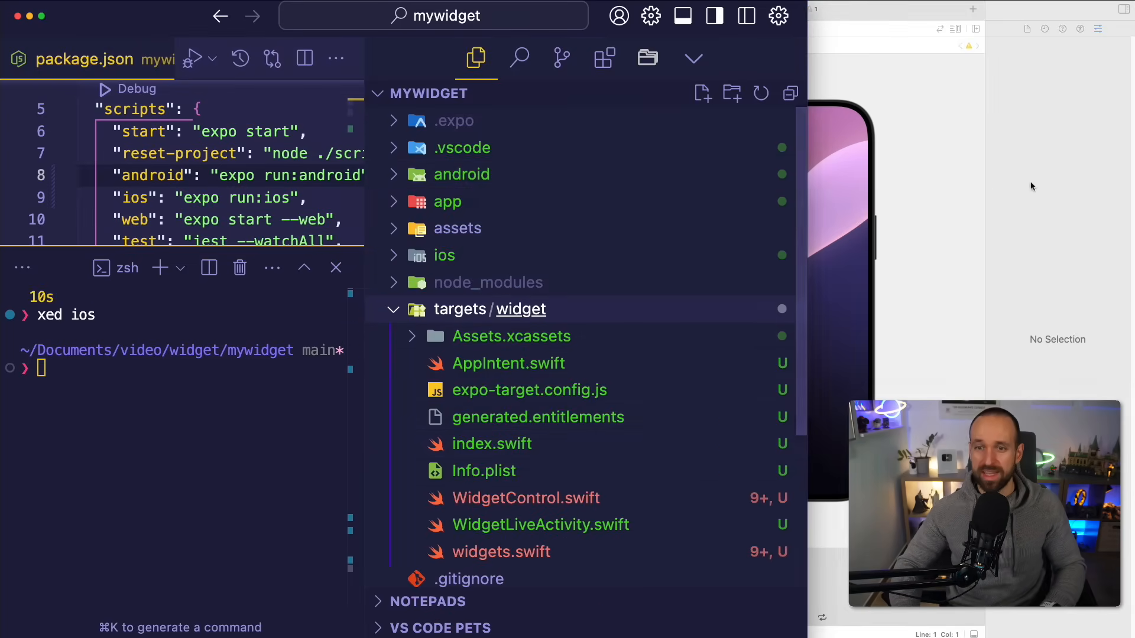
click(1031, 186)
click(387, 220)
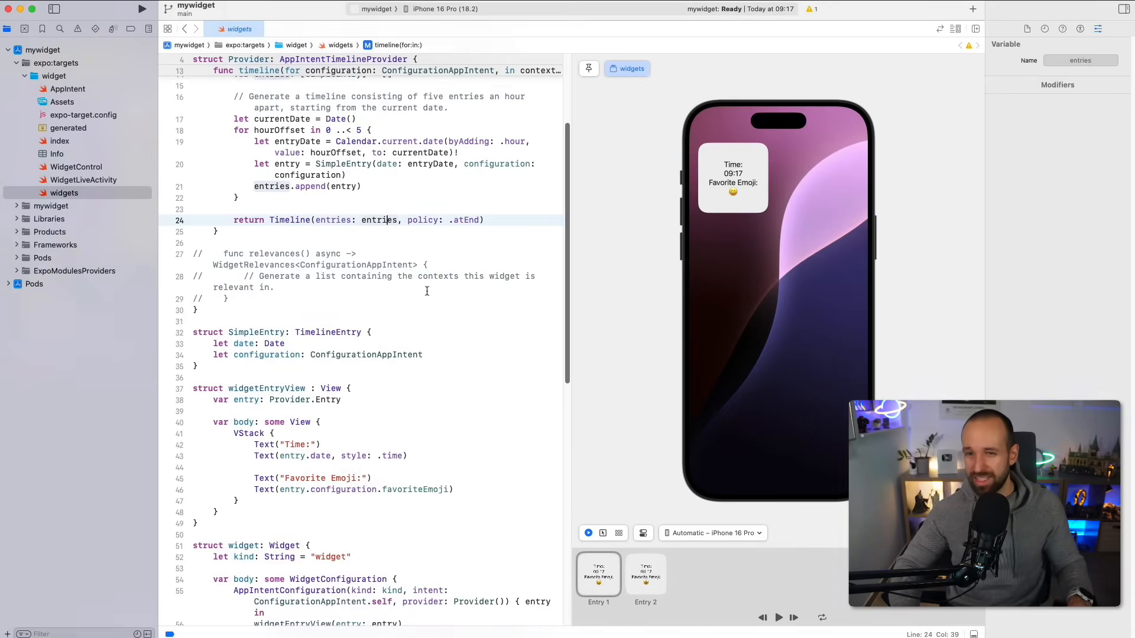
scroll(426, 291, up, 5)
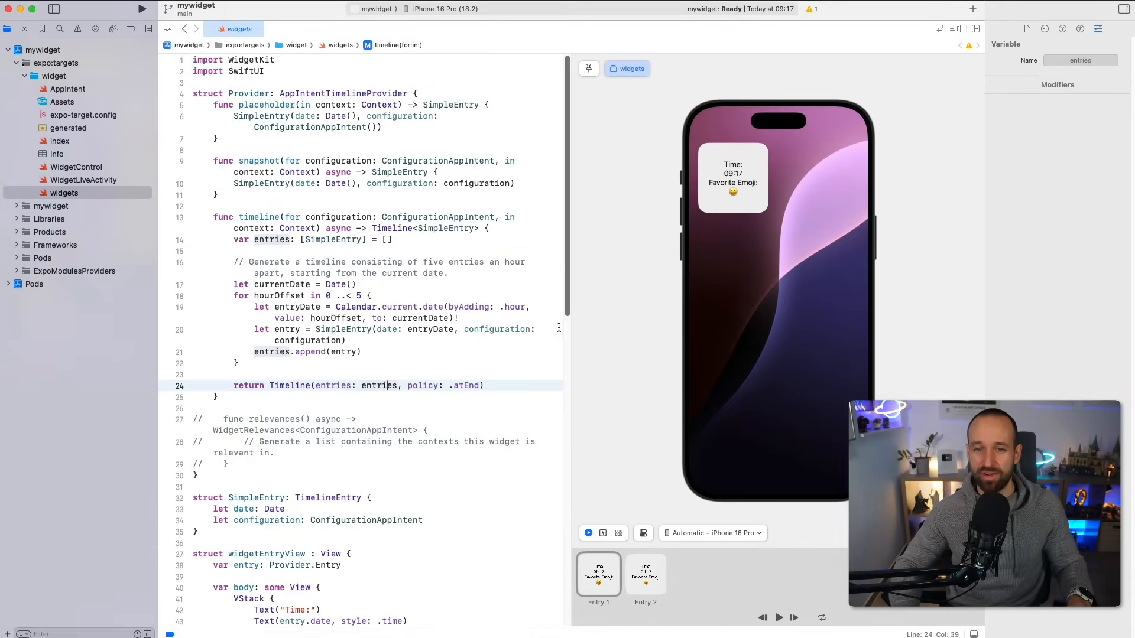
Step: Add getUserName() reading UserDefaults and Text("Name")/Text(getUserName()) to widgetEntryView
drag(566, 330, 585, 305)
click(453, 284)
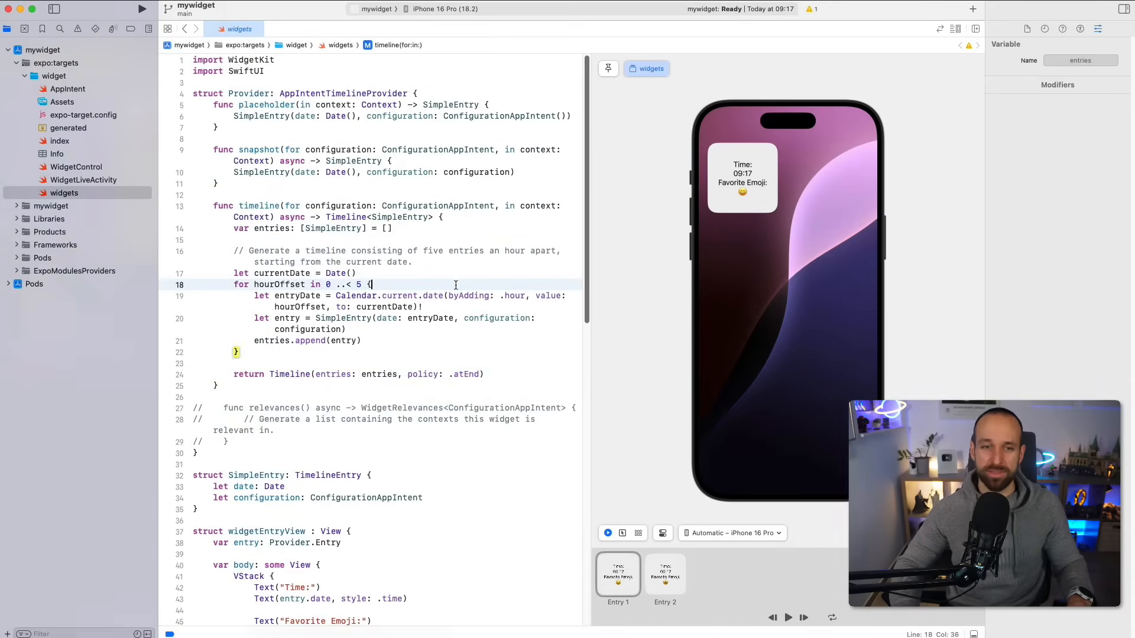
click(423, 194)
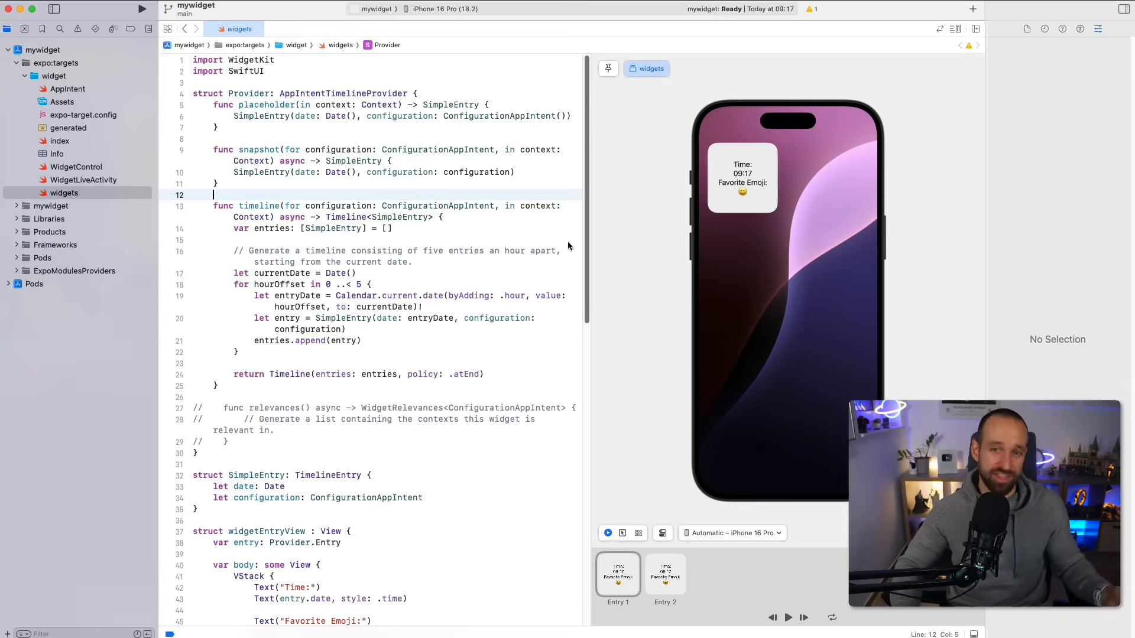
scroll(317, 278, down, 4)
scroll(317, 278, down, 5)
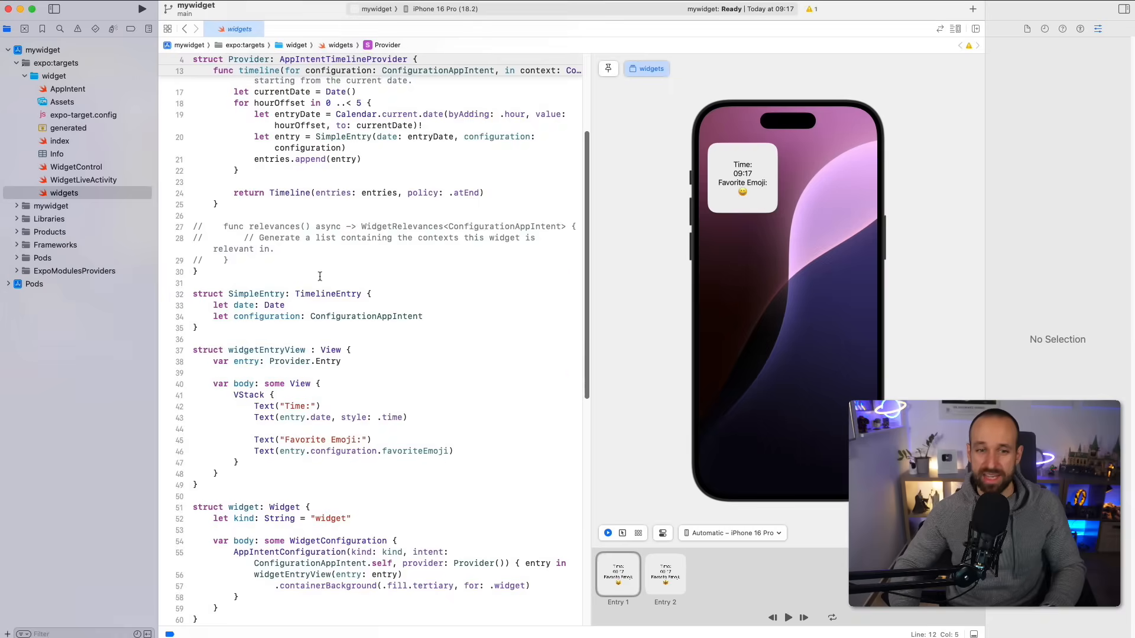
scroll(319, 277, down, 5)
scroll(321, 277, down, 3)
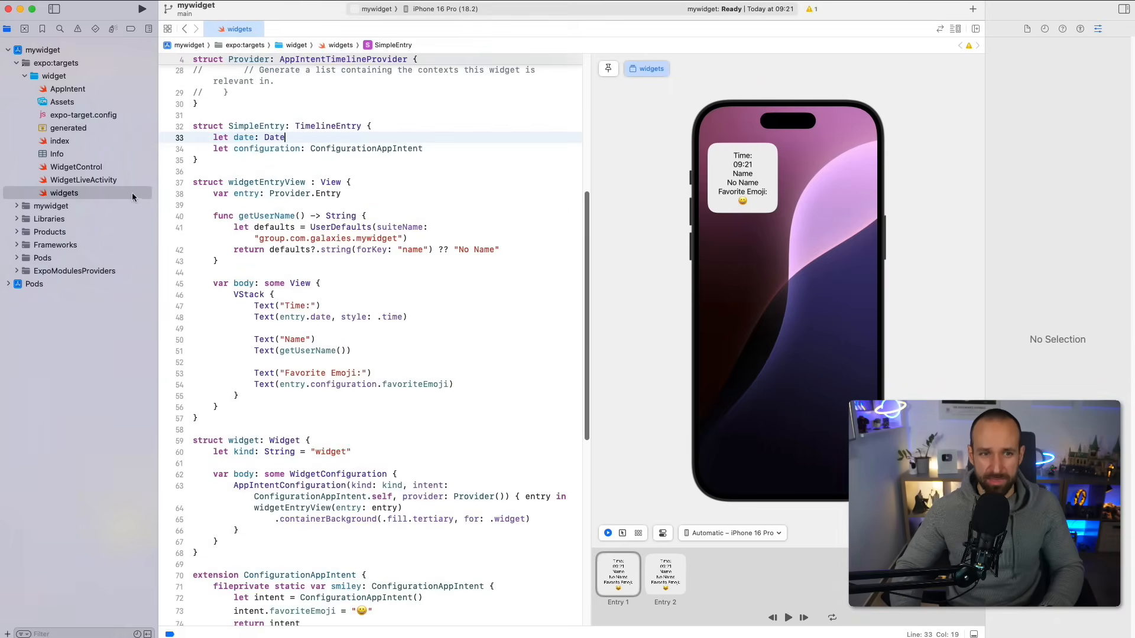
click(58, 91)
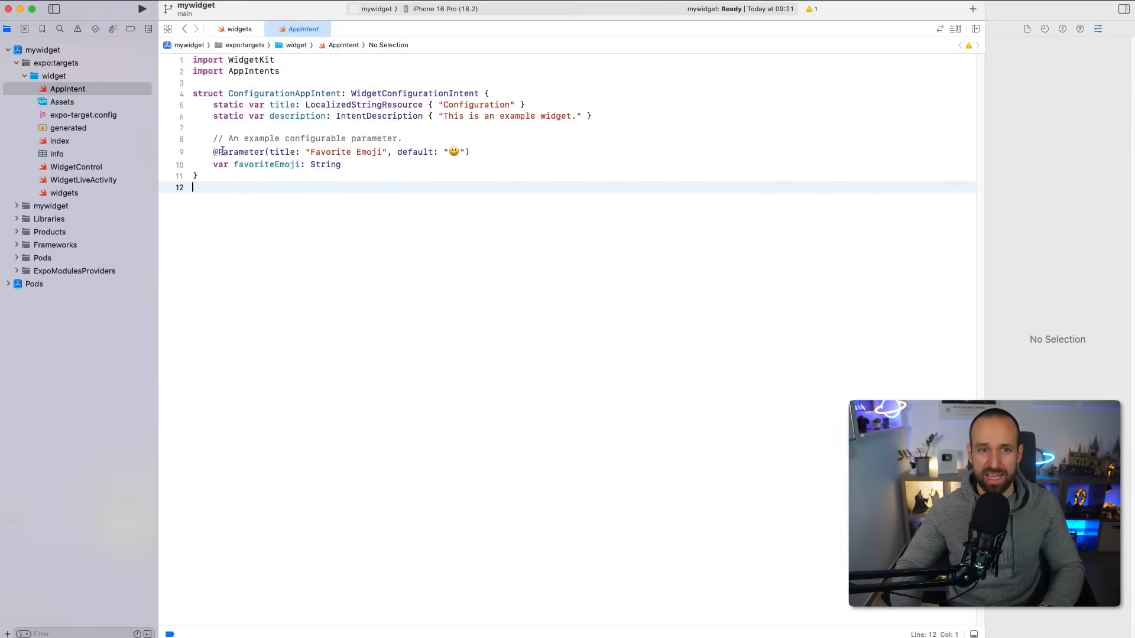
double_click(280, 106)
drag(281, 107, 308, 122)
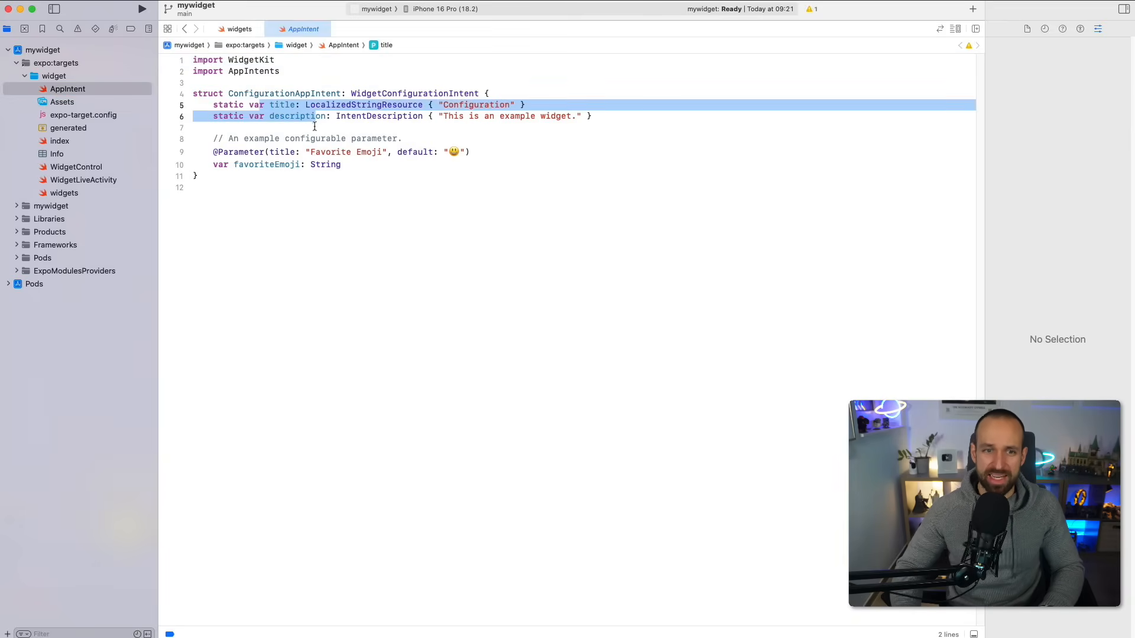
click(382, 186)
drag(346, 165, 232, 139)
click(243, 126)
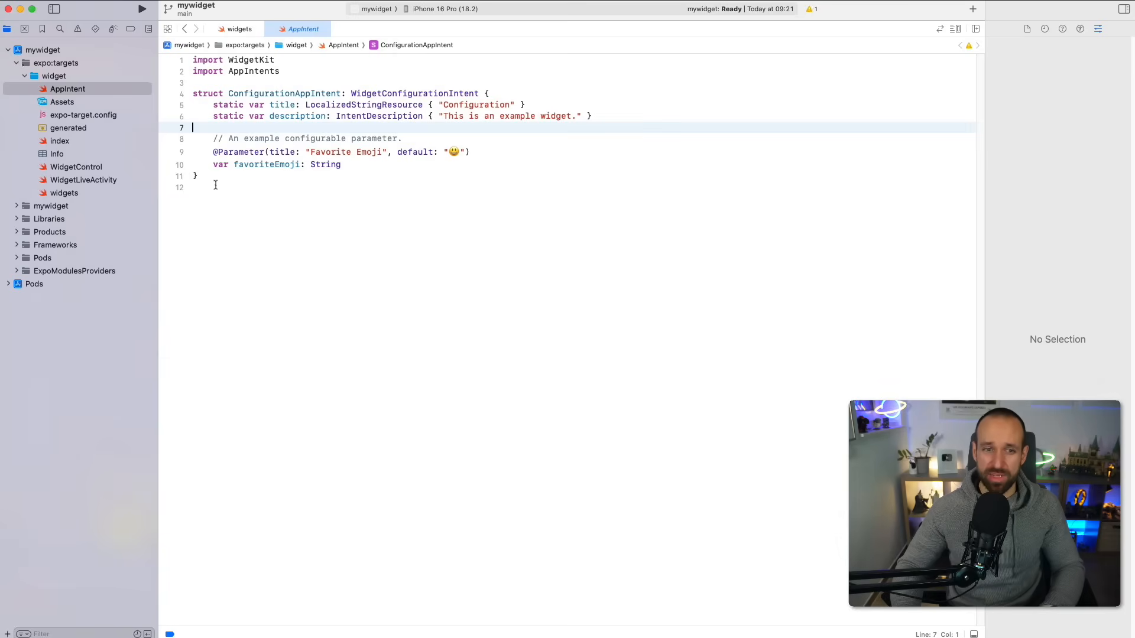
click(64, 193)
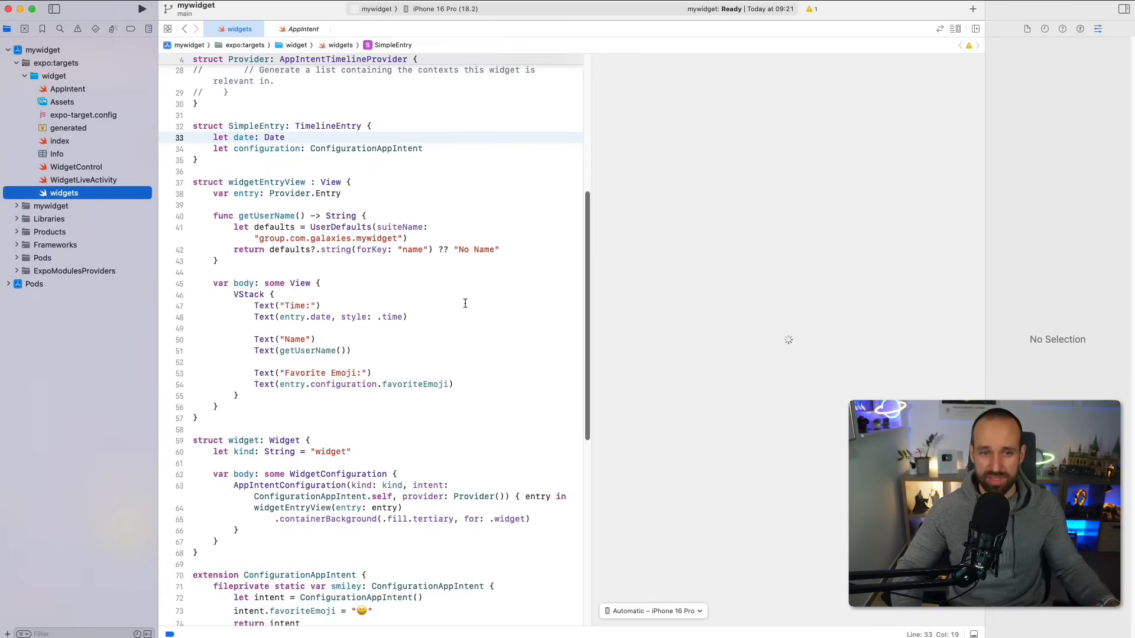
scroll(465, 303, down, 2)
scroll(399, 297, down, 2)
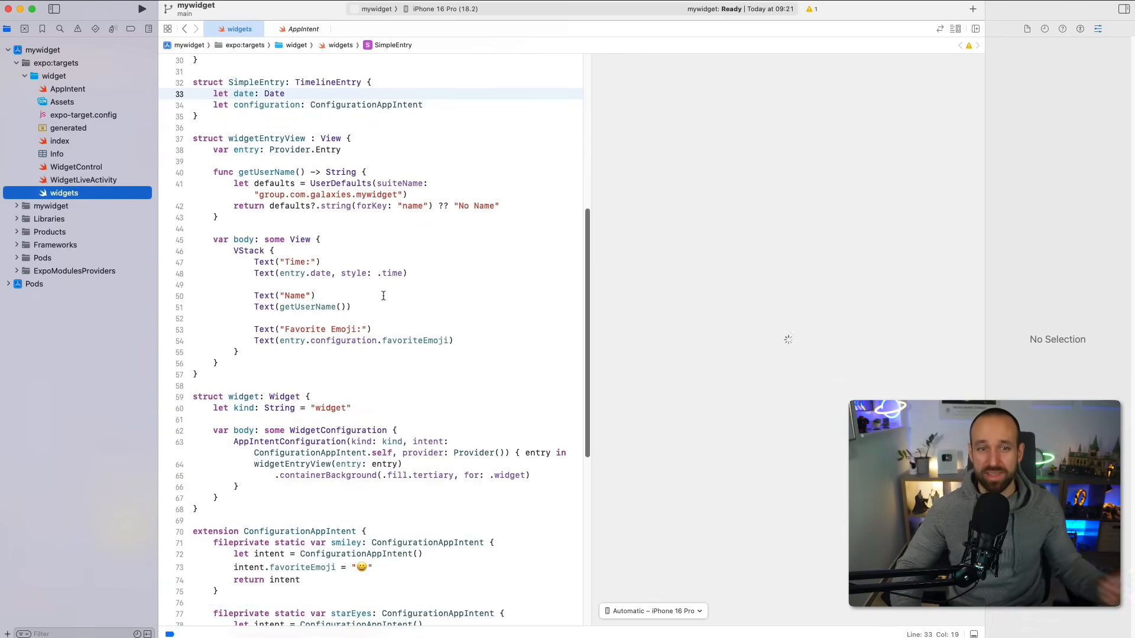
scroll(383, 296, down, 2)
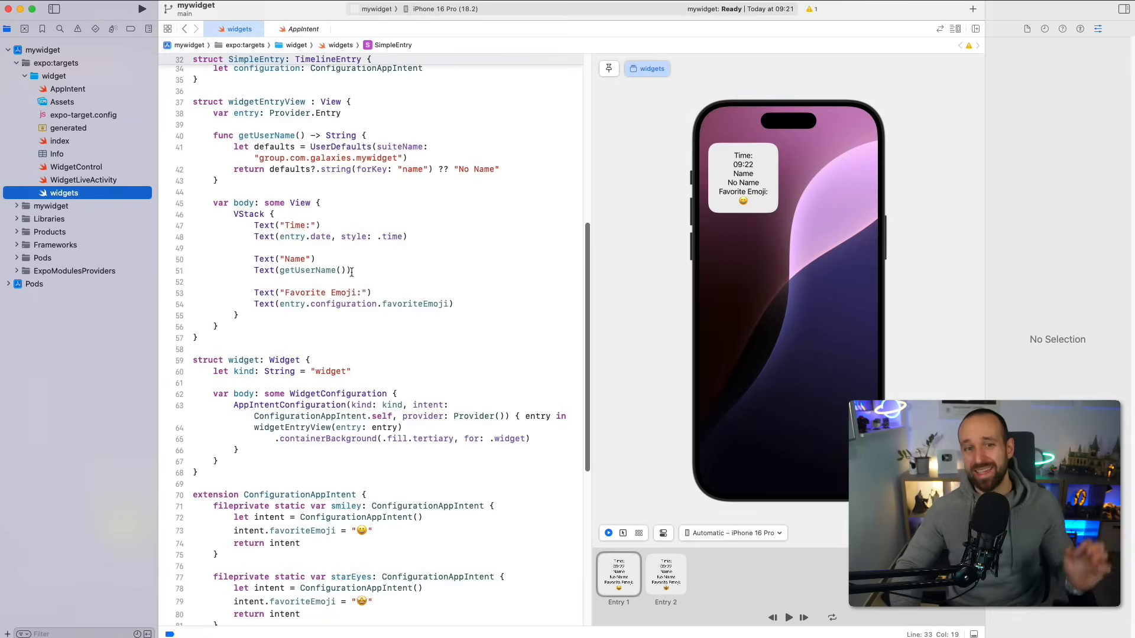
scroll(350, 270, up, 1)
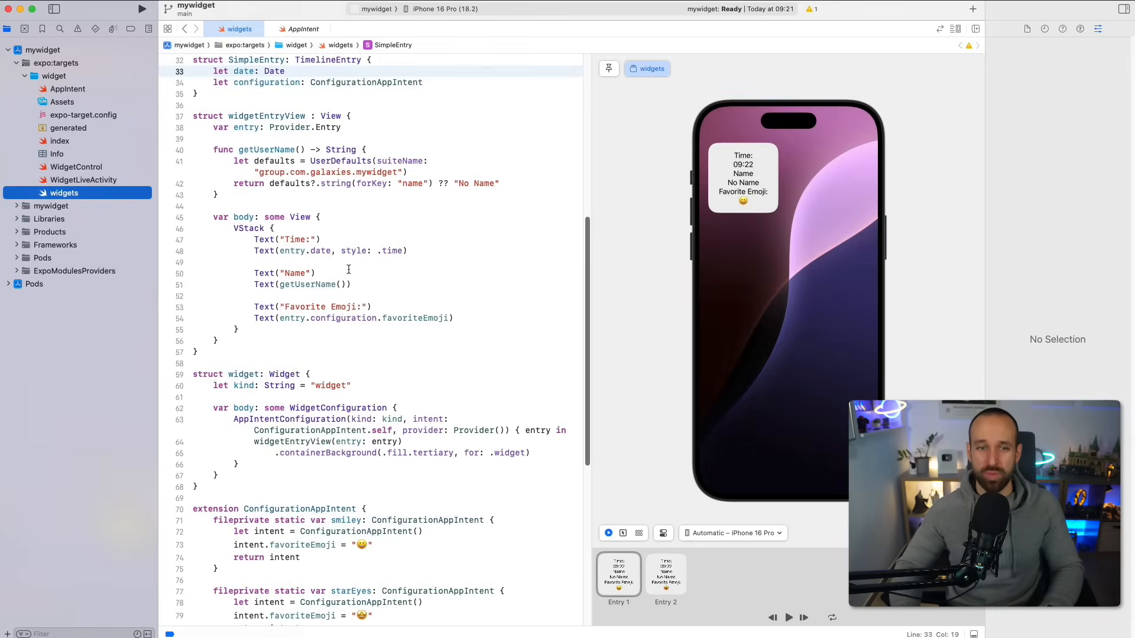
scroll(294, 221, up, 1)
Step: Enlarge the code beside the preview and review the VStack label lines in widgetEntryView
key(shift+Down)
key(shift+Down)
key(shift+Down)
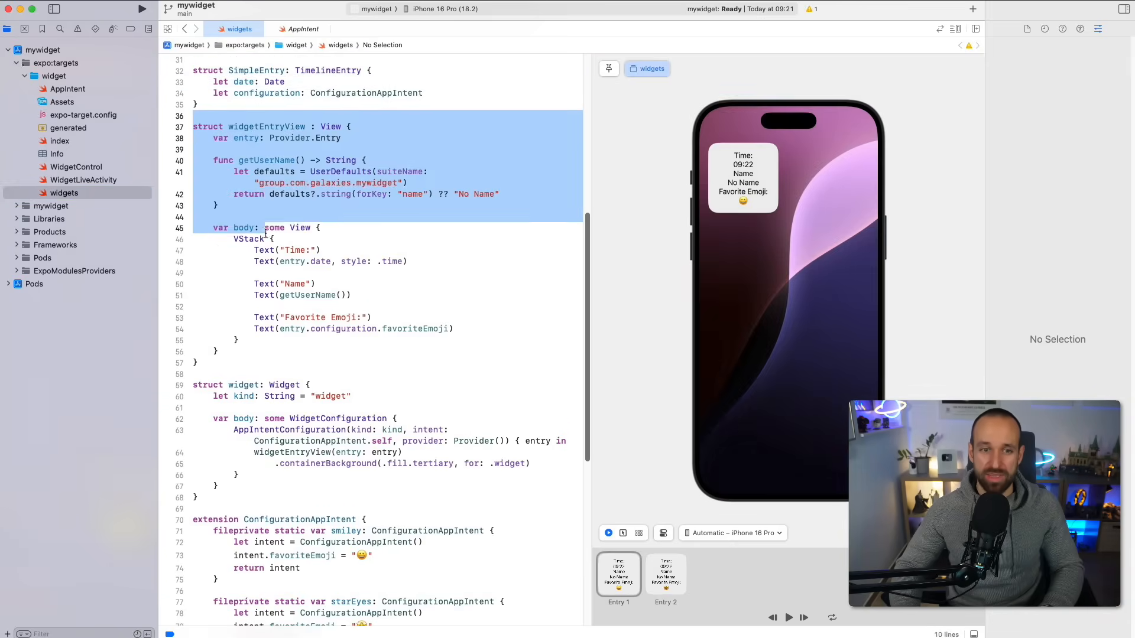
key(shift+Down)
key(shift+Down)
key(shift+Down)
key(super+plus)
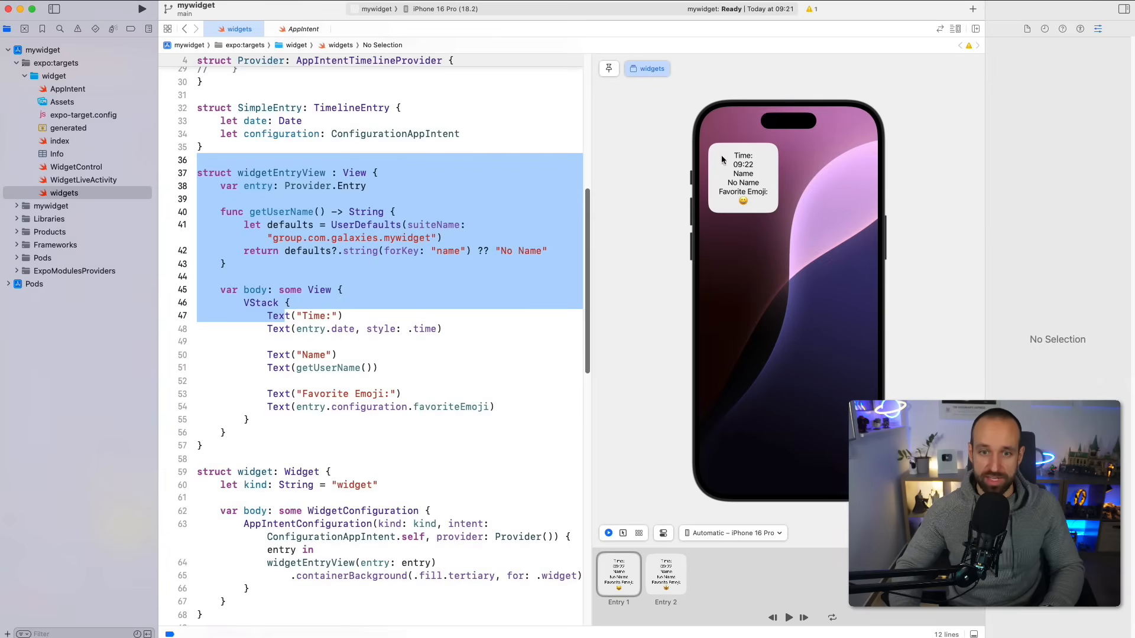
drag(588, 171, 752, 172)
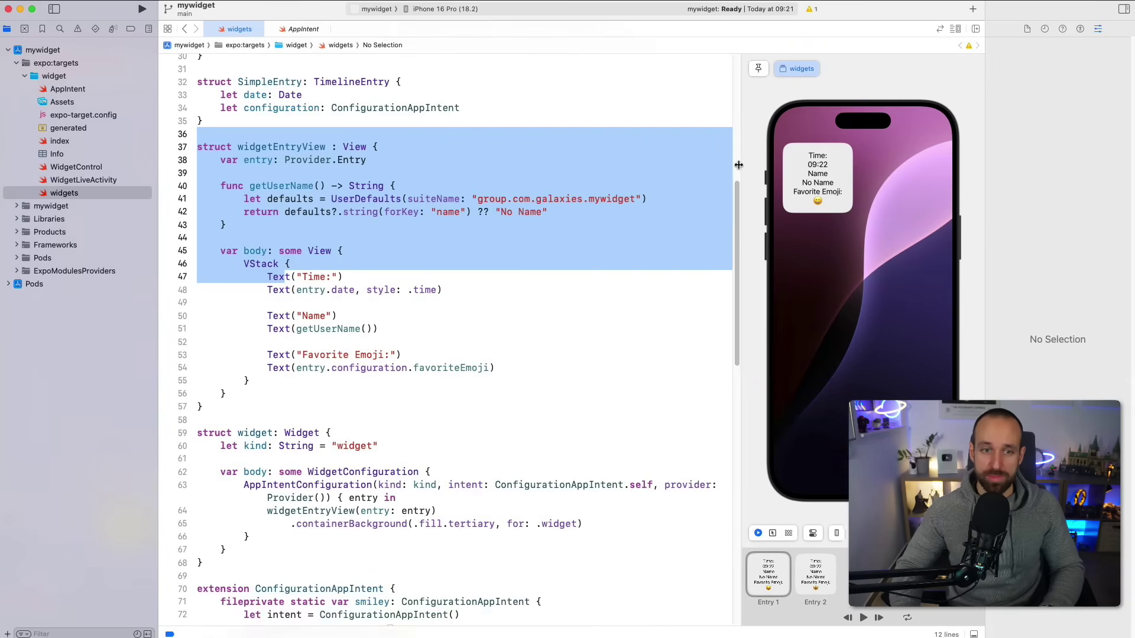
click(398, 298)
drag(220, 250, 228, 394)
key(Right)
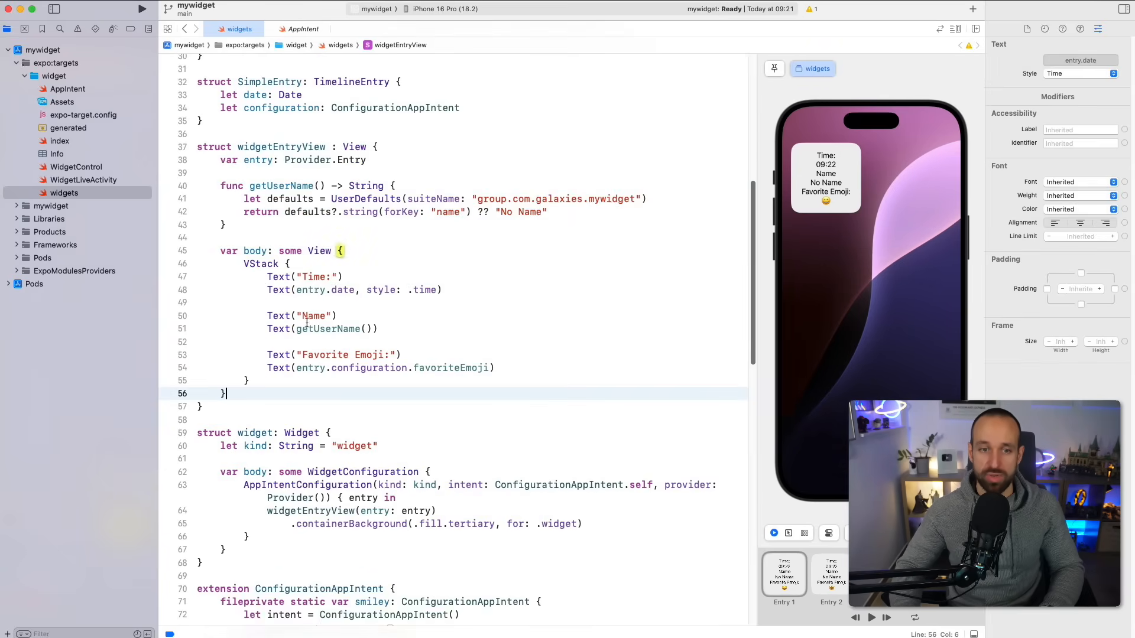
drag(267, 277, 343, 276)
drag(267, 276, 441, 290)
Step: Delete the Favorite Emoji, Time and entry.date Text lines, leaving only Name and the user name
drag(392, 355, 244, 355)
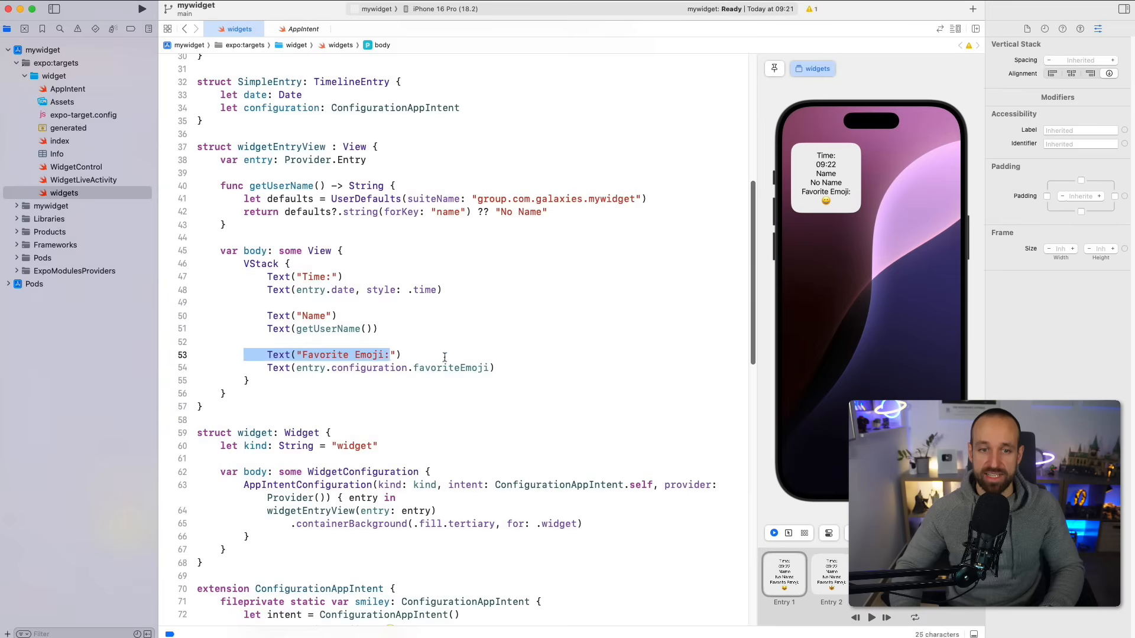
drag(496, 369, 123, 352)
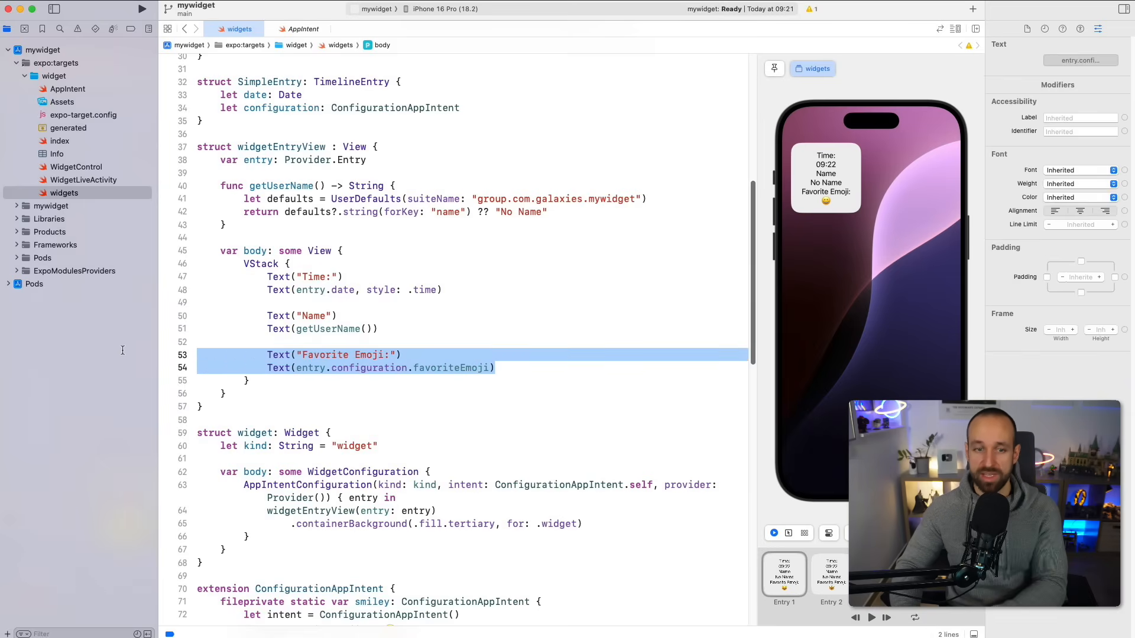
key(BackSpace)
key(BackSpace)
key(BackSpace)
key(shift+Up)
key(shift+Up)
key(shift+Up)
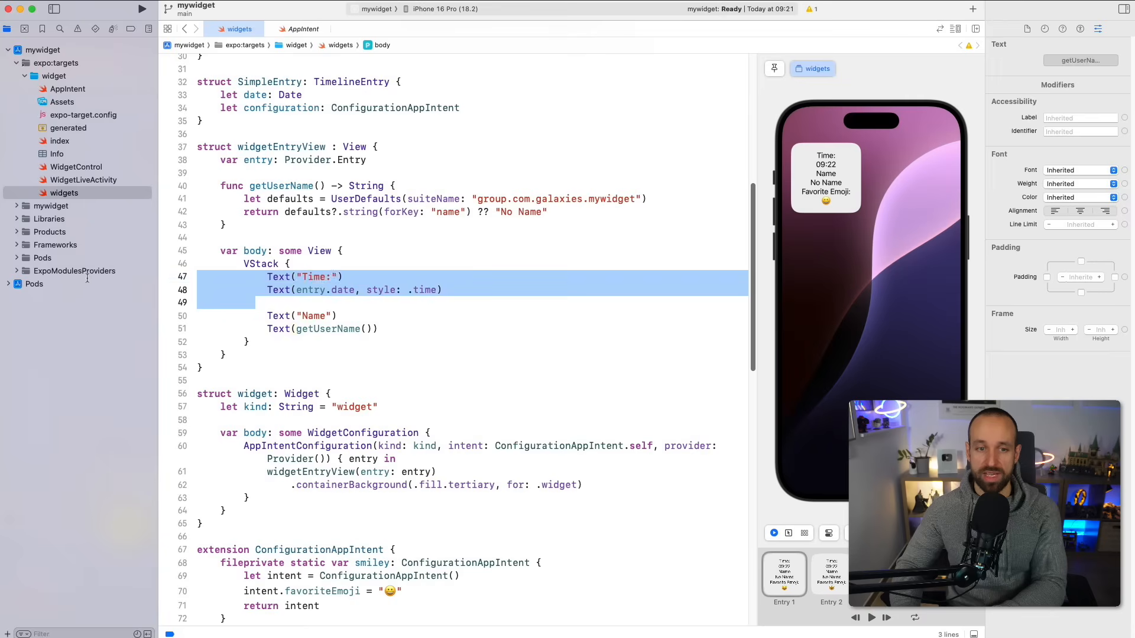
key(BackSpace)
key(BackSpace)
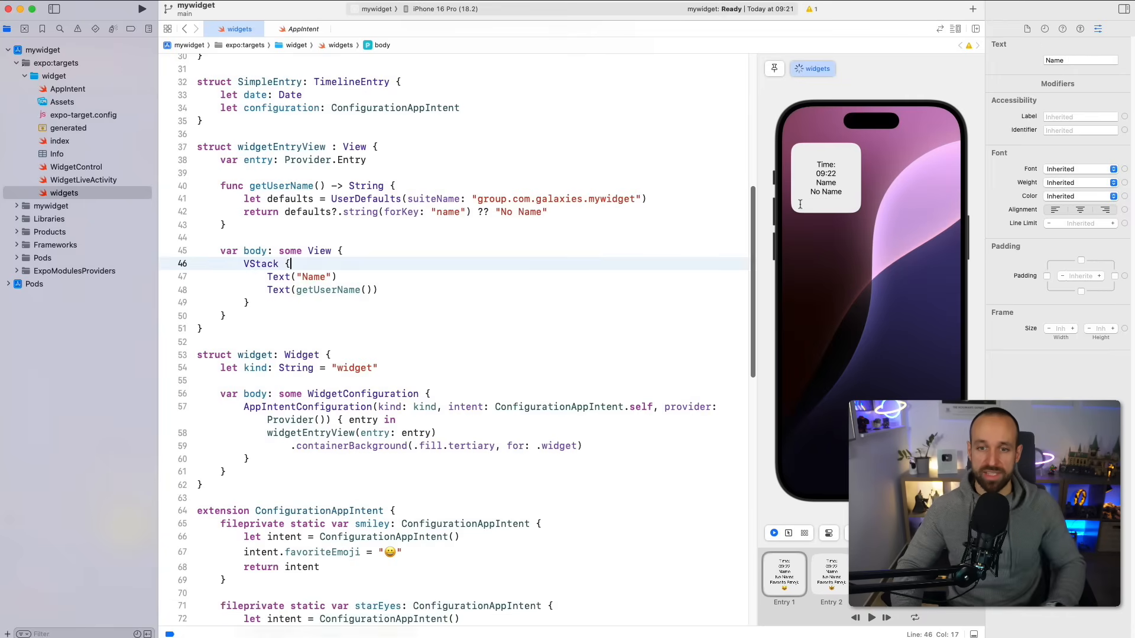
click(487, 230)
drag(843, 156, 854, 208)
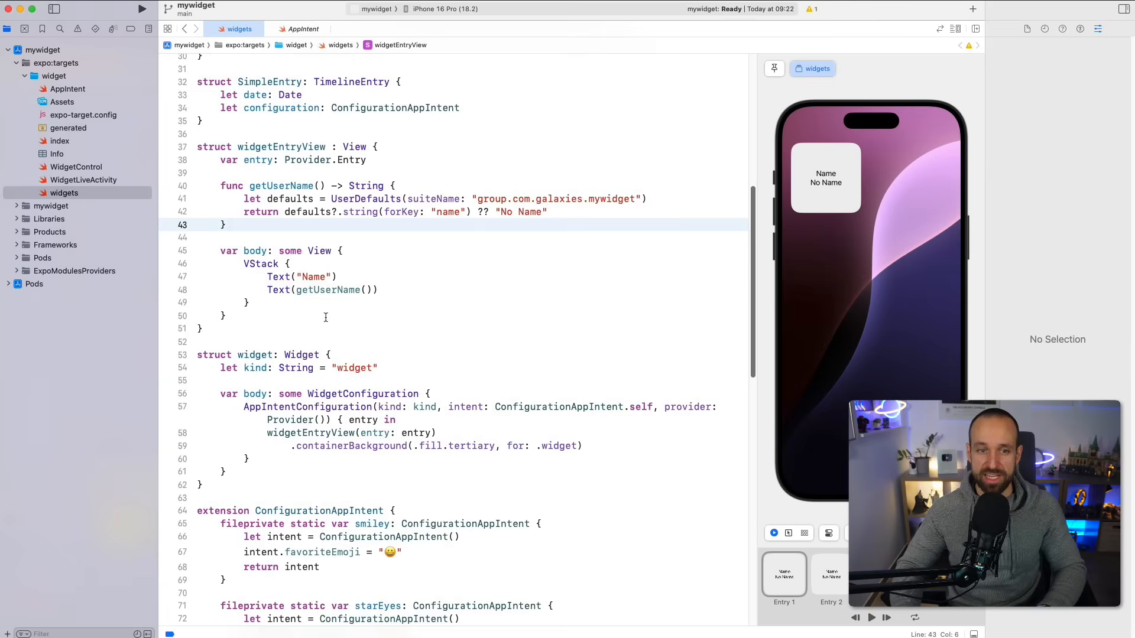
drag(217, 176, 229, 224)
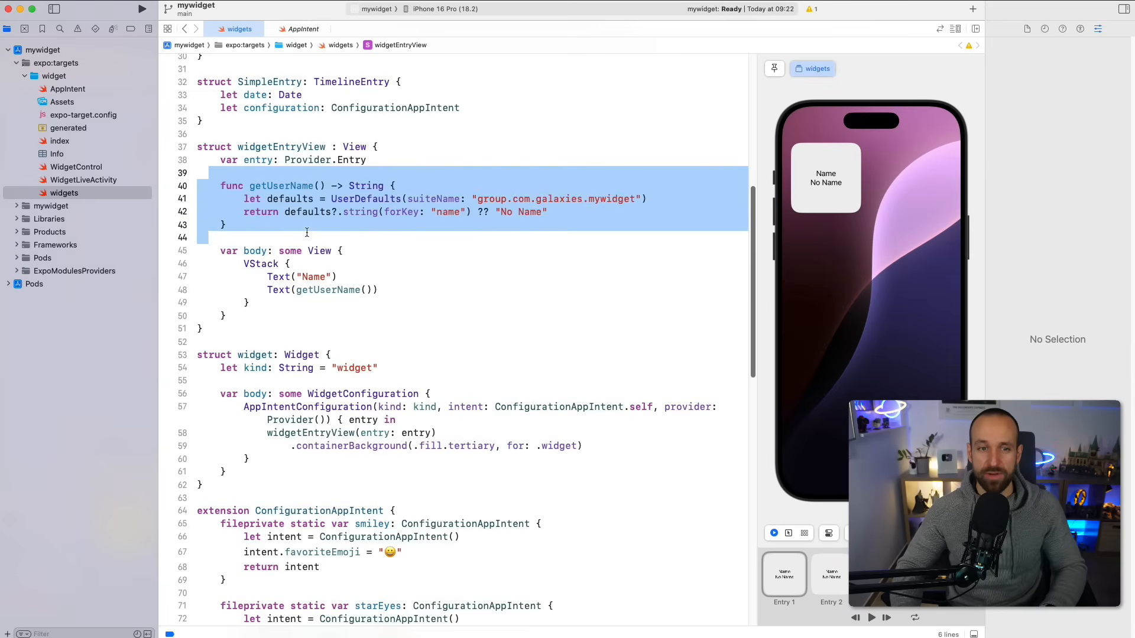
click(229, 224)
drag(329, 199, 355, 199)
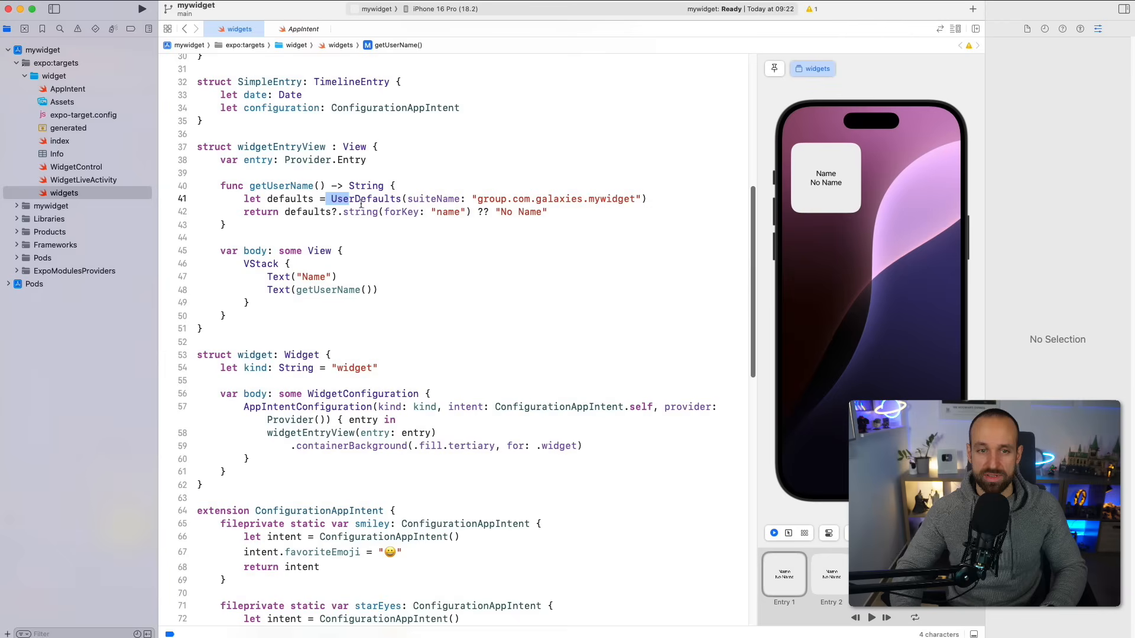
drag(478, 199, 631, 198)
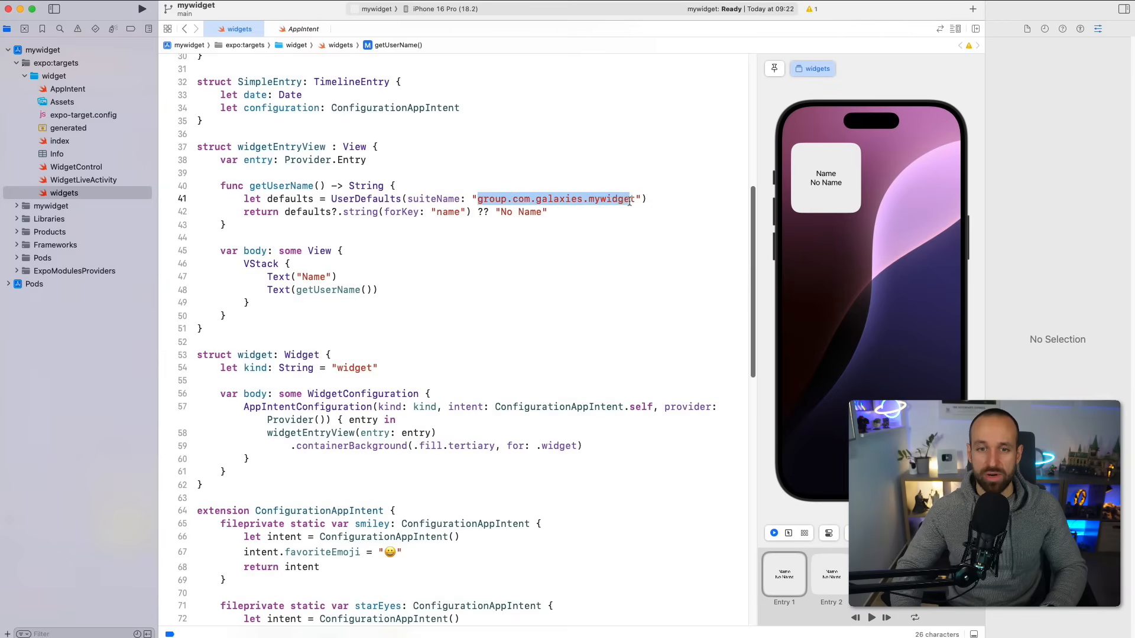
double_click(366, 214)
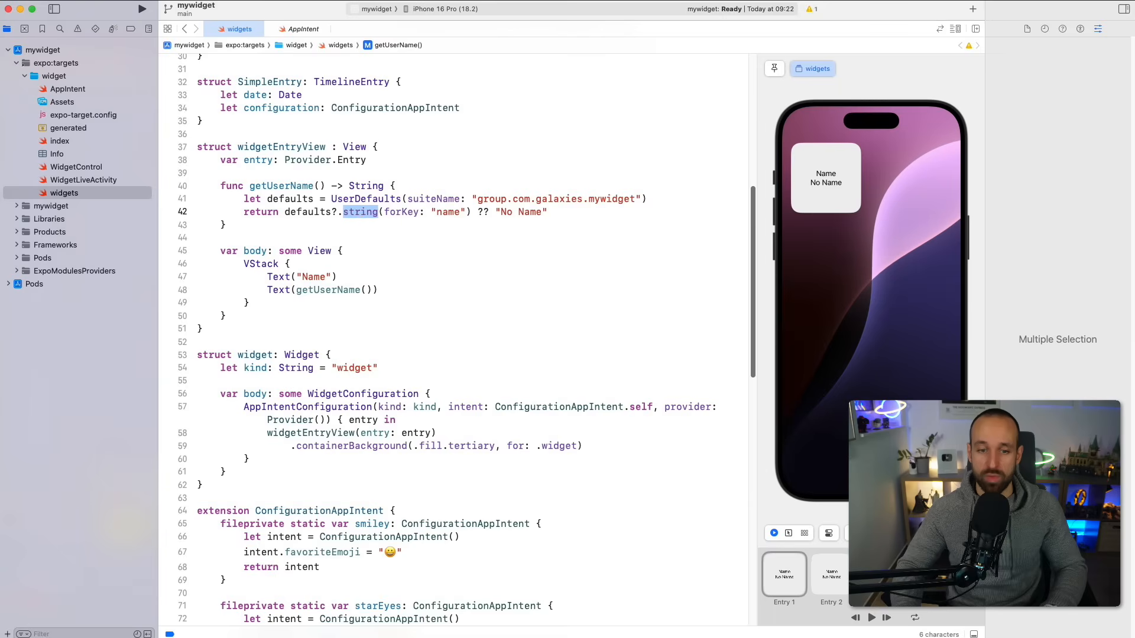
key(super+Tab)
click(340, 59)
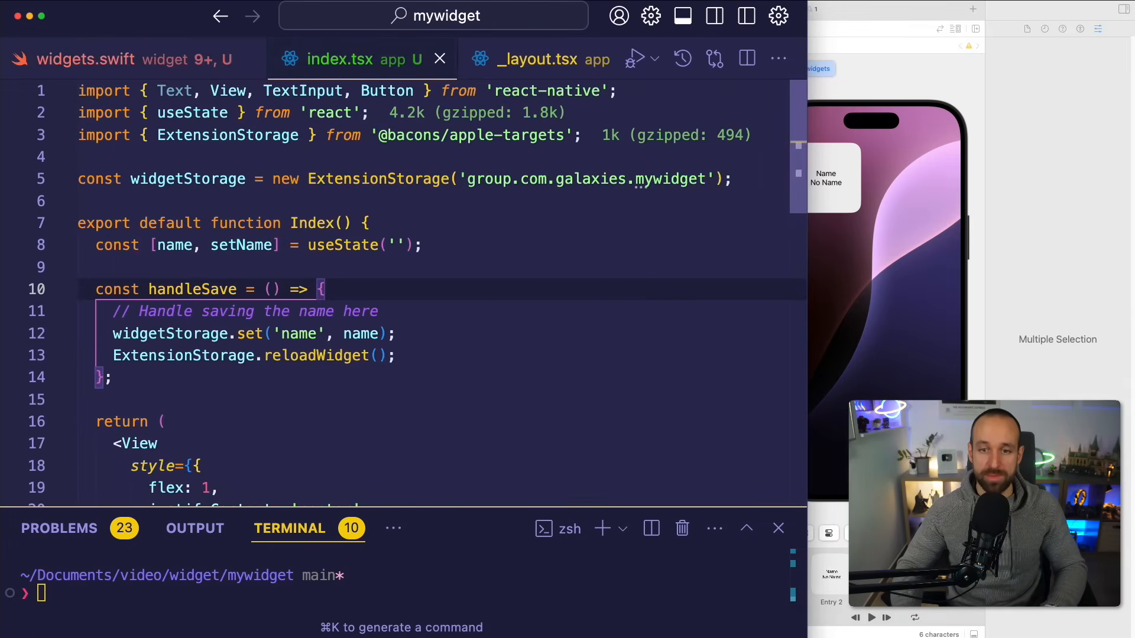
key(super+Tab)
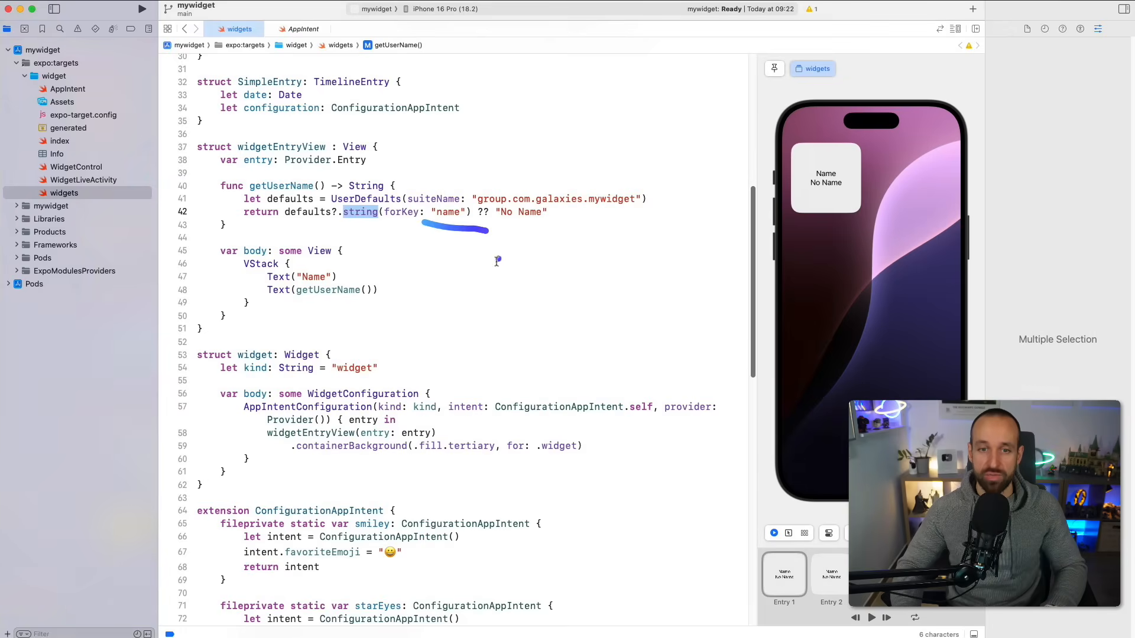
drag(699, 222, 805, 205)
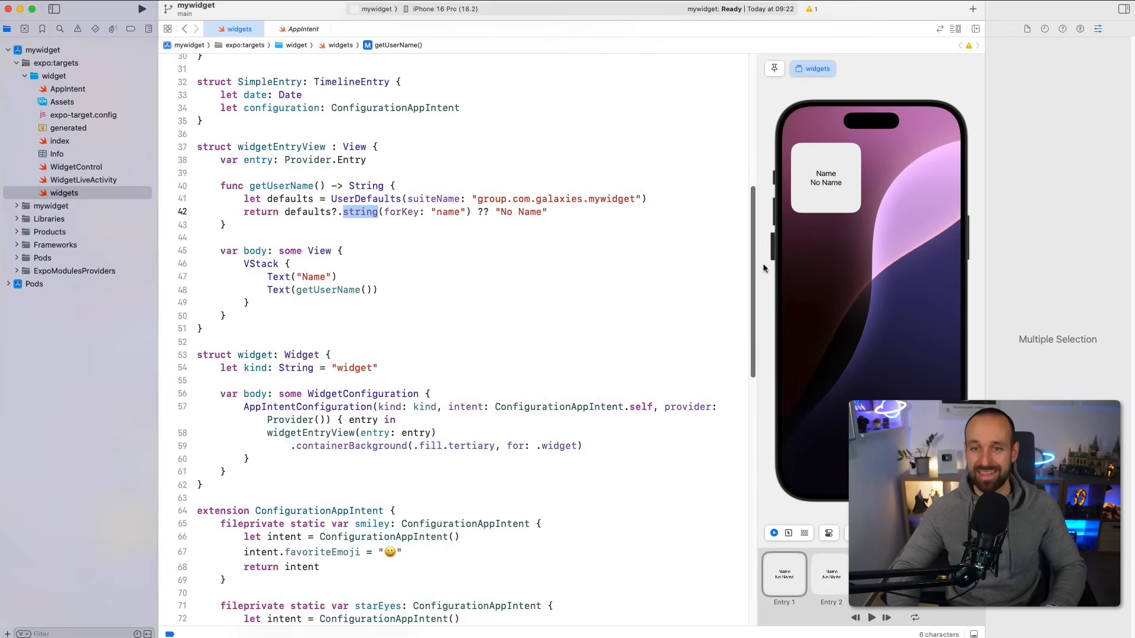
click(465, 238)
click(466, 266)
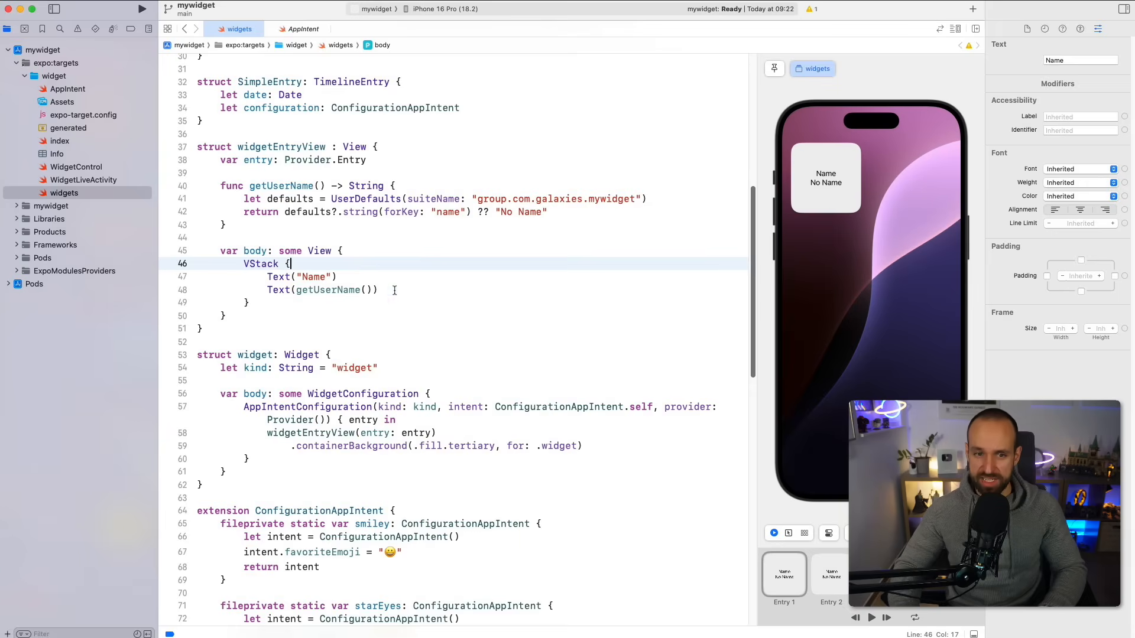
Step: Append .foregroundColor(.accentColor) to Text(getUserName()) via autocomplete
click(395, 290)
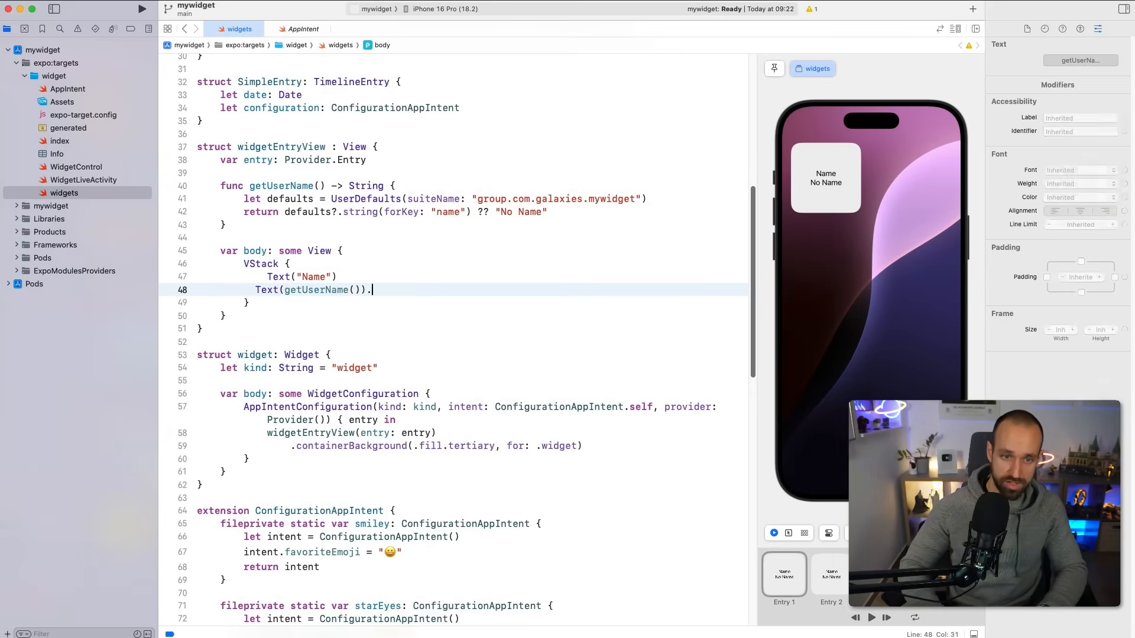
text(.fore)
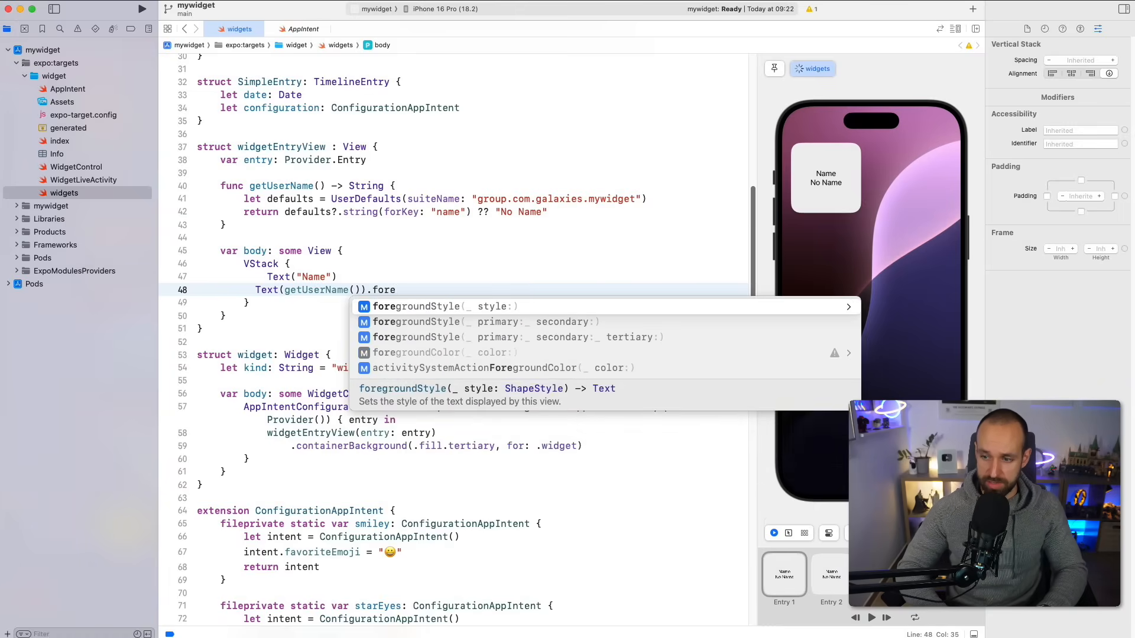
key(Down)
key(Down)
key(Down)
key(Return)
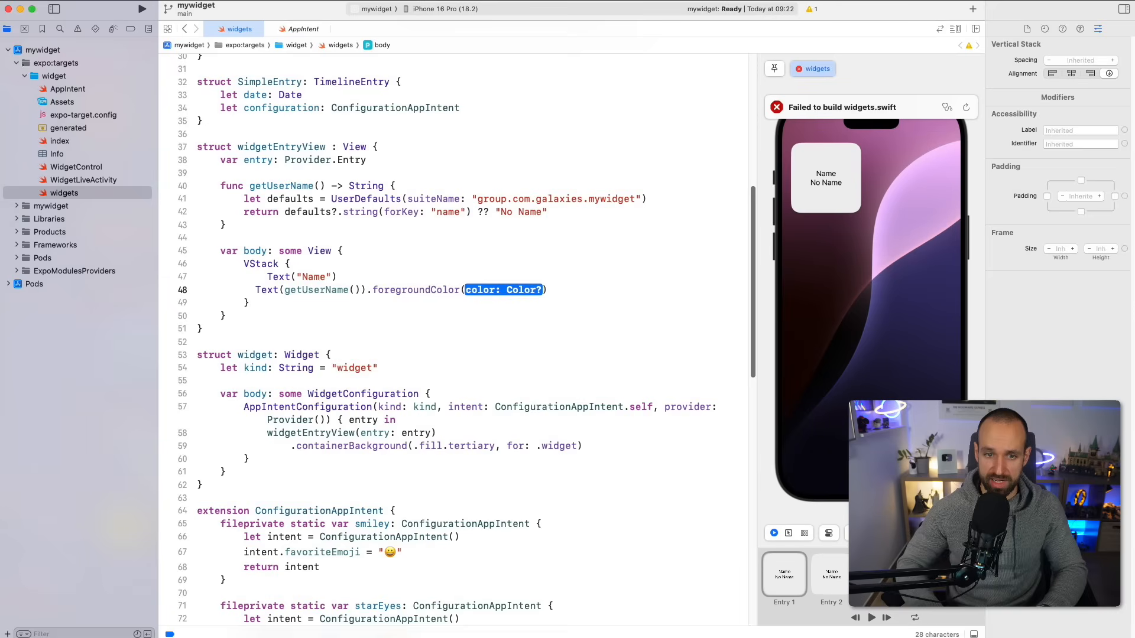
text(.ac)
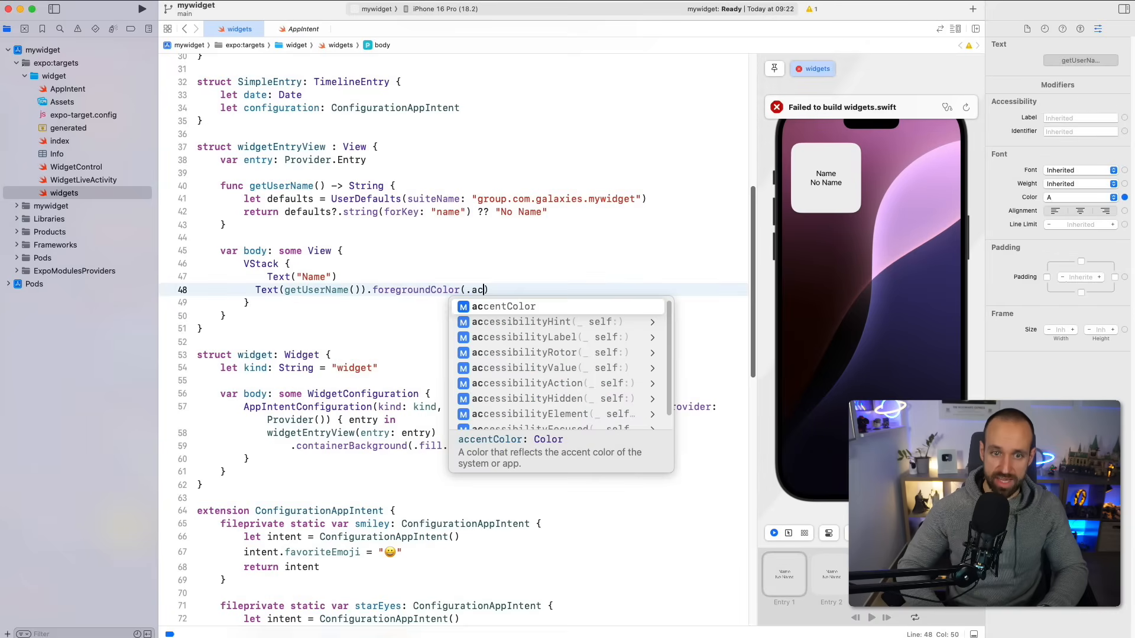
key(Return)
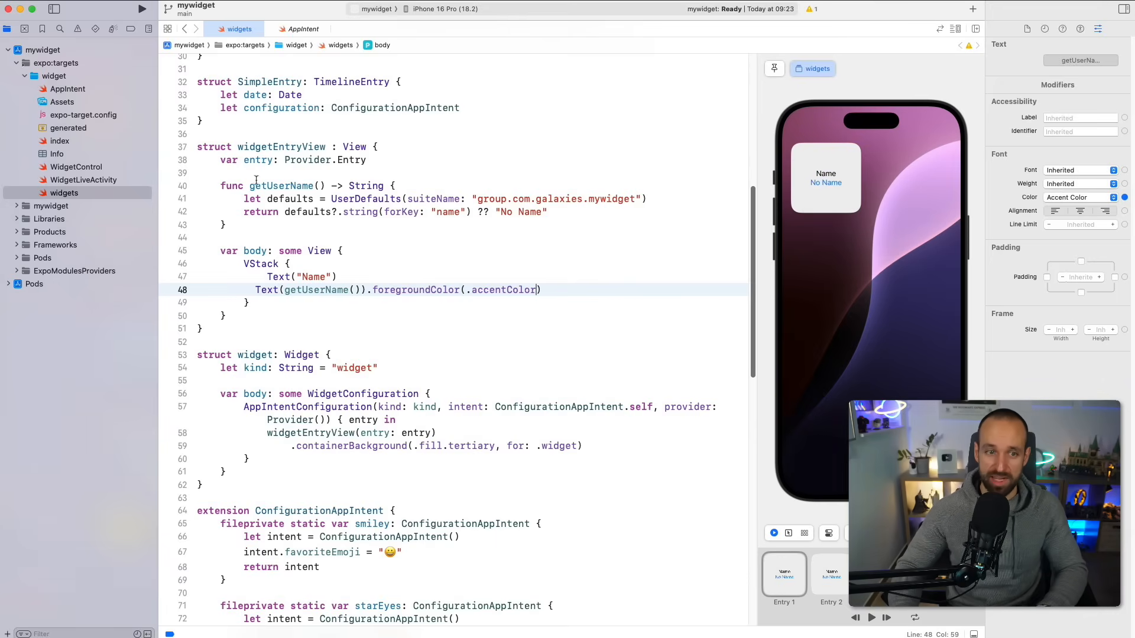
click(79, 90)
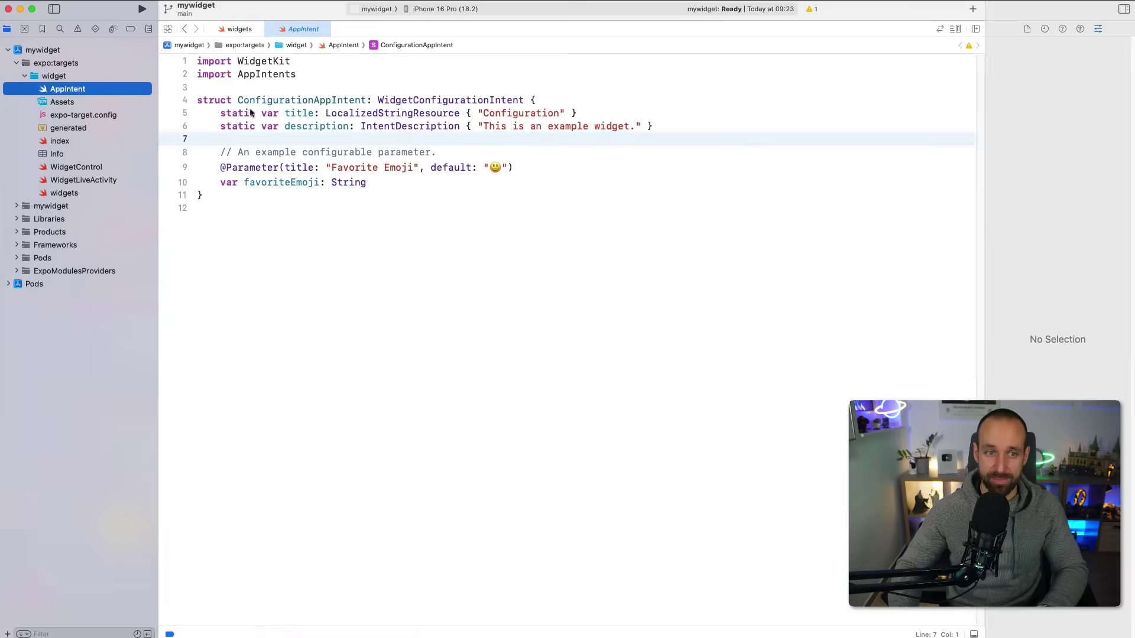
click(82, 115)
drag(327, 178, 231, 178)
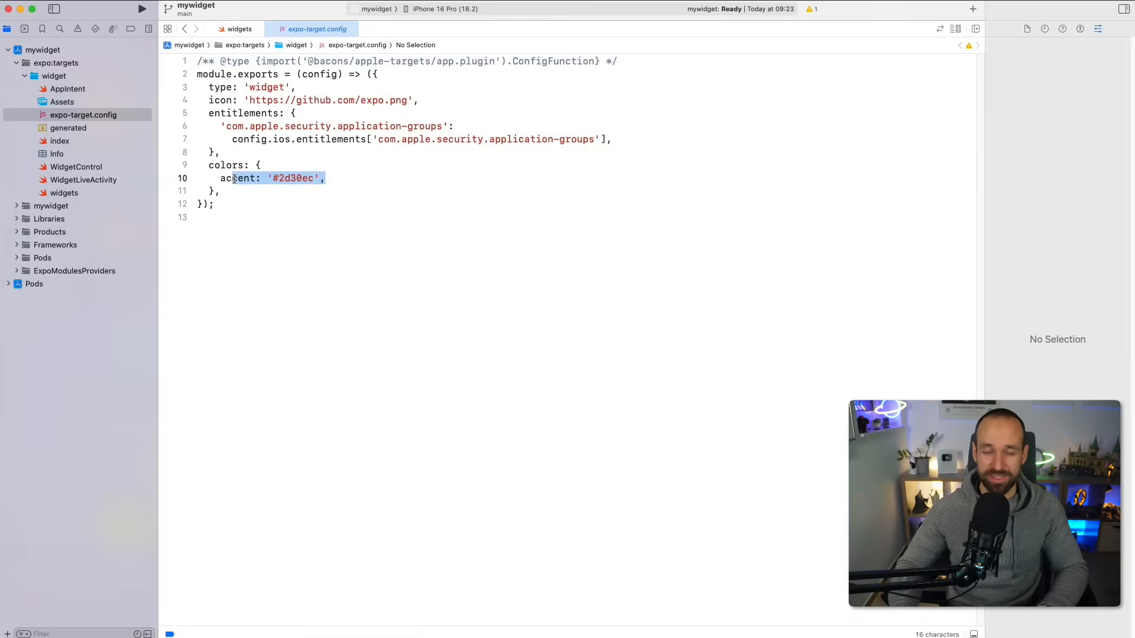
click(65, 193)
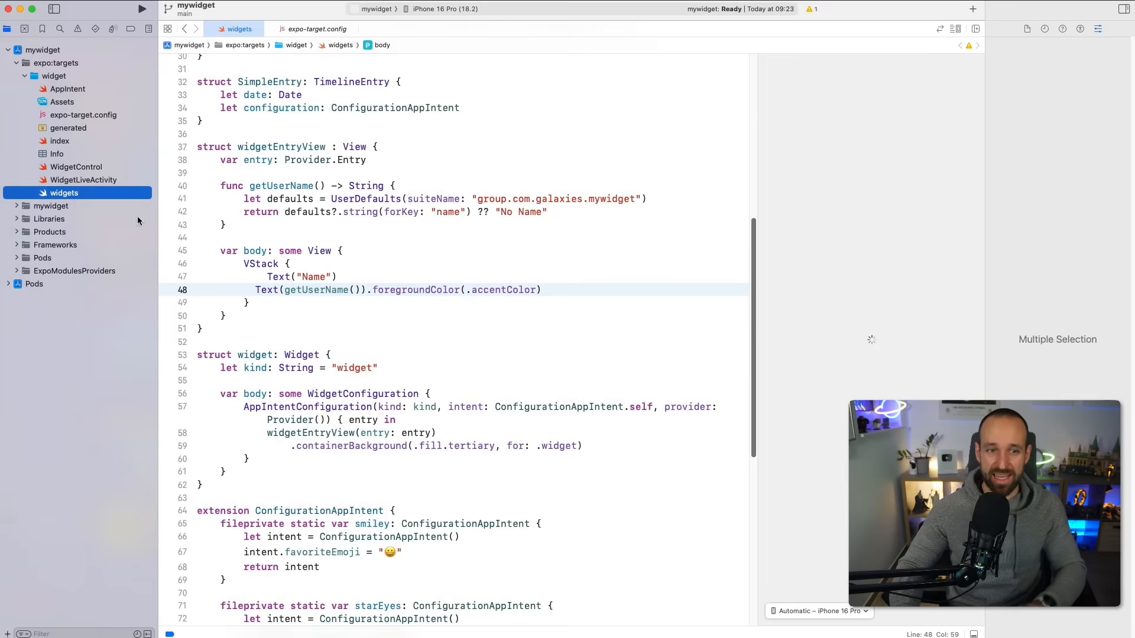
click(426, 326)
scroll(426, 326, down, 2)
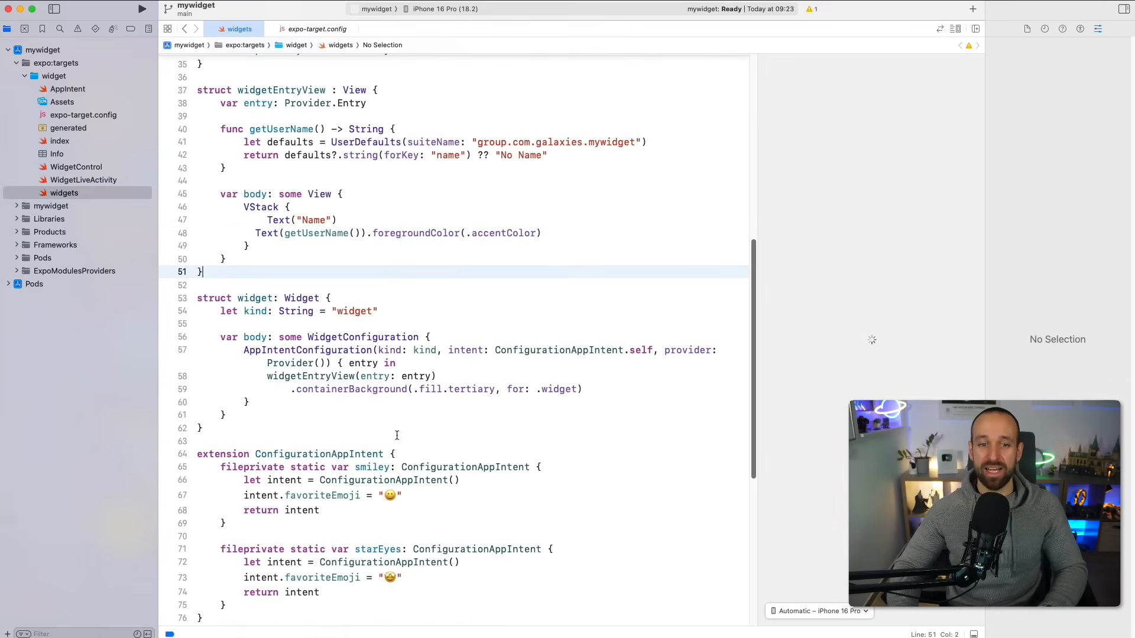
click(412, 245)
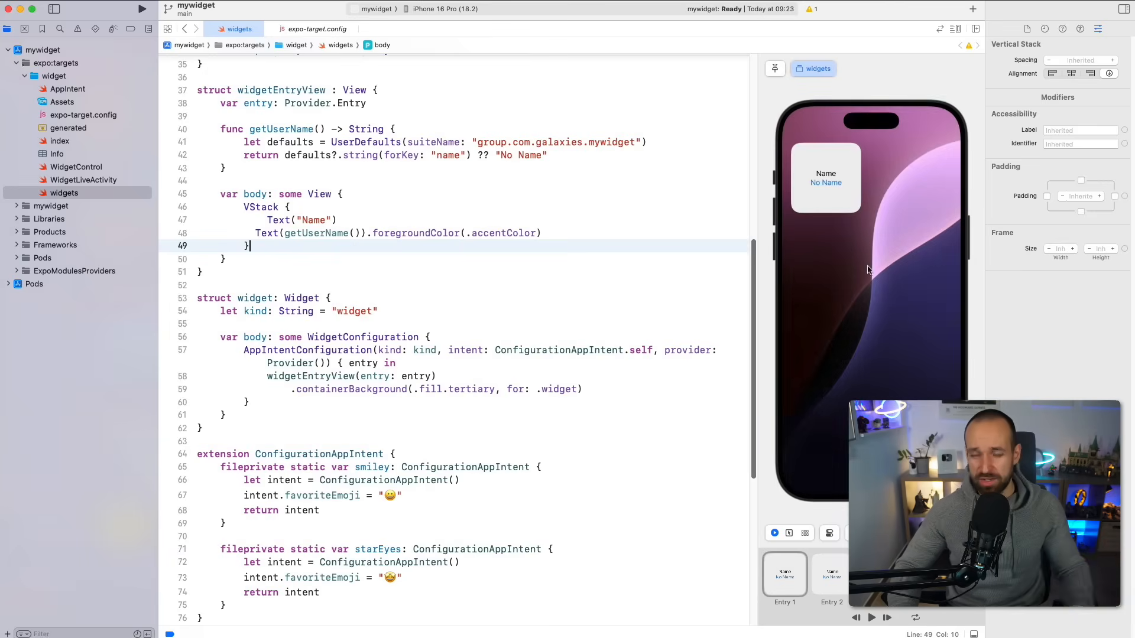
click(343, 337)
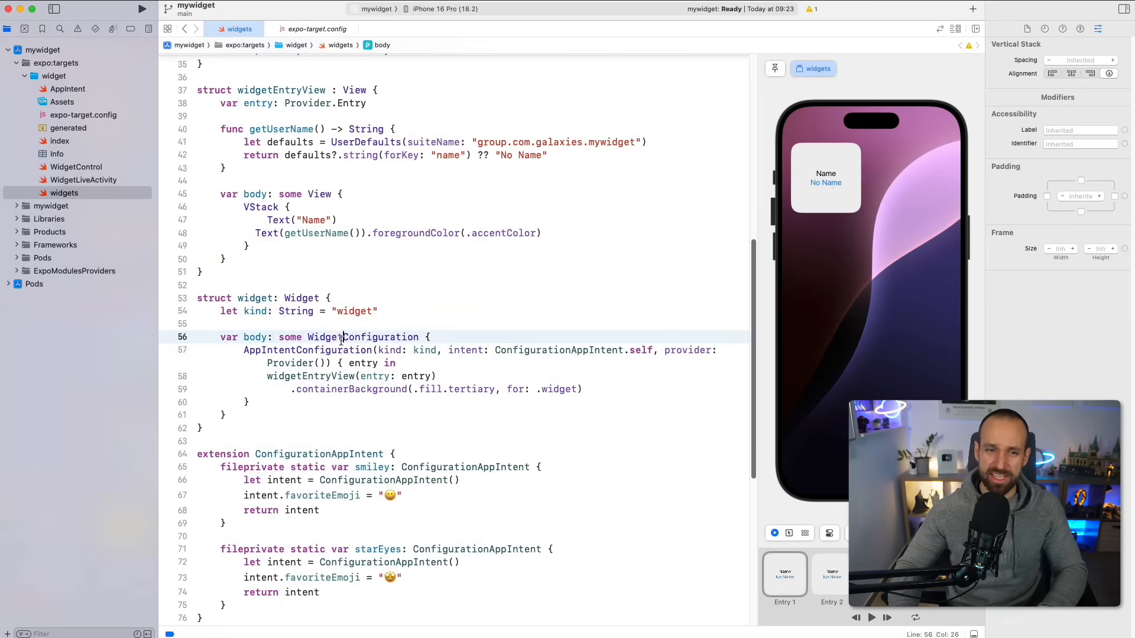
scroll(367, 400, down, 5)
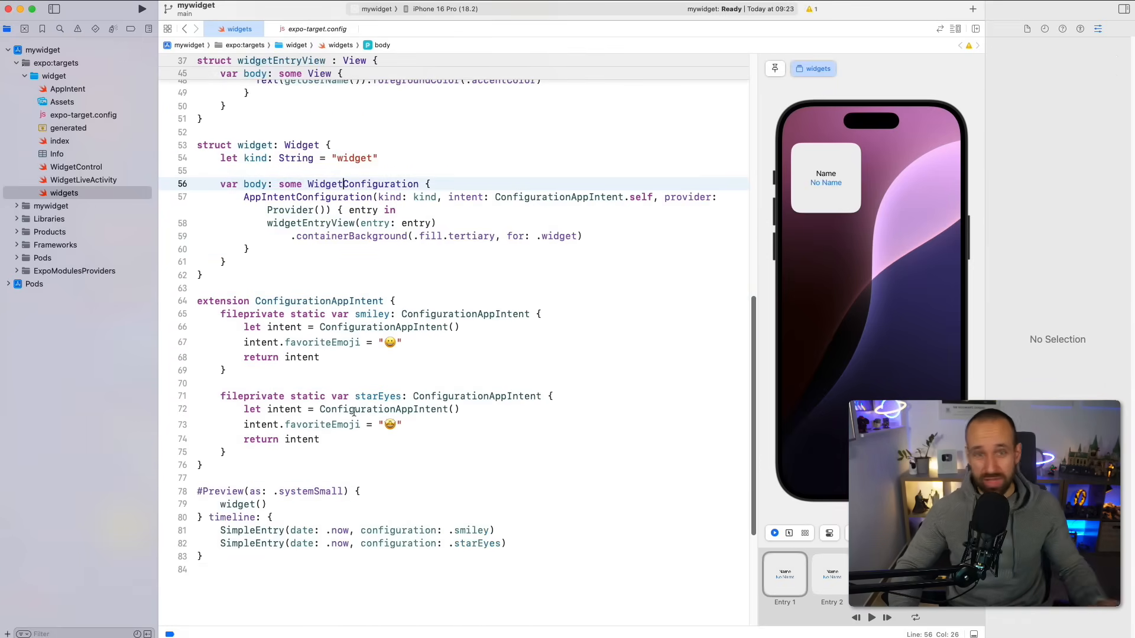
scroll(372, 448, up, 5)
scroll(347, 411, up, 3)
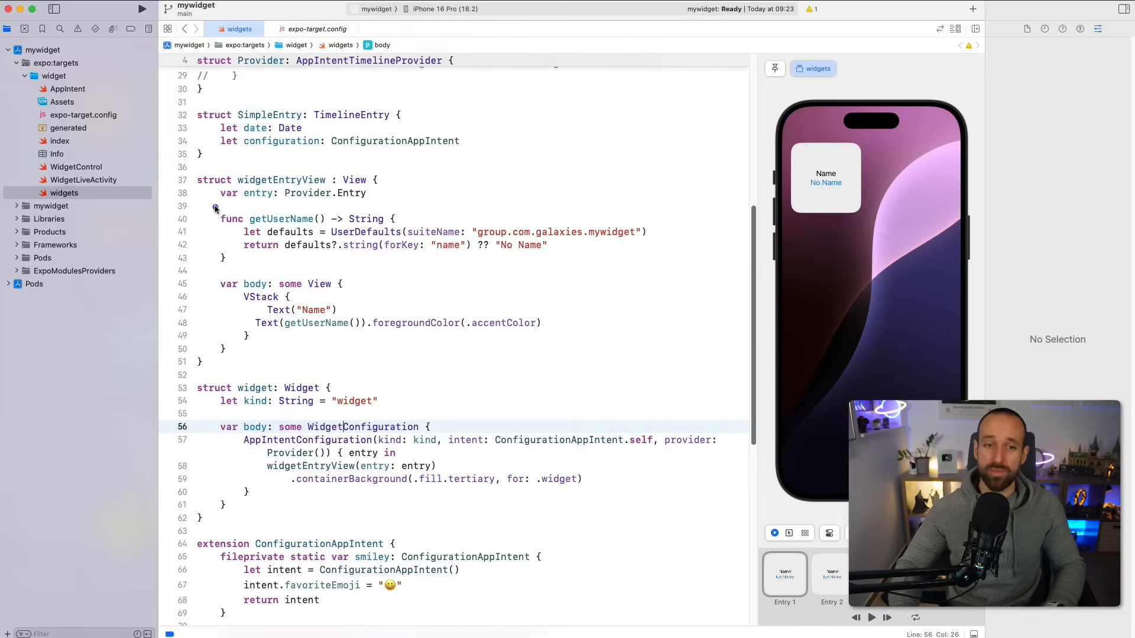
drag(215, 208, 193, 209)
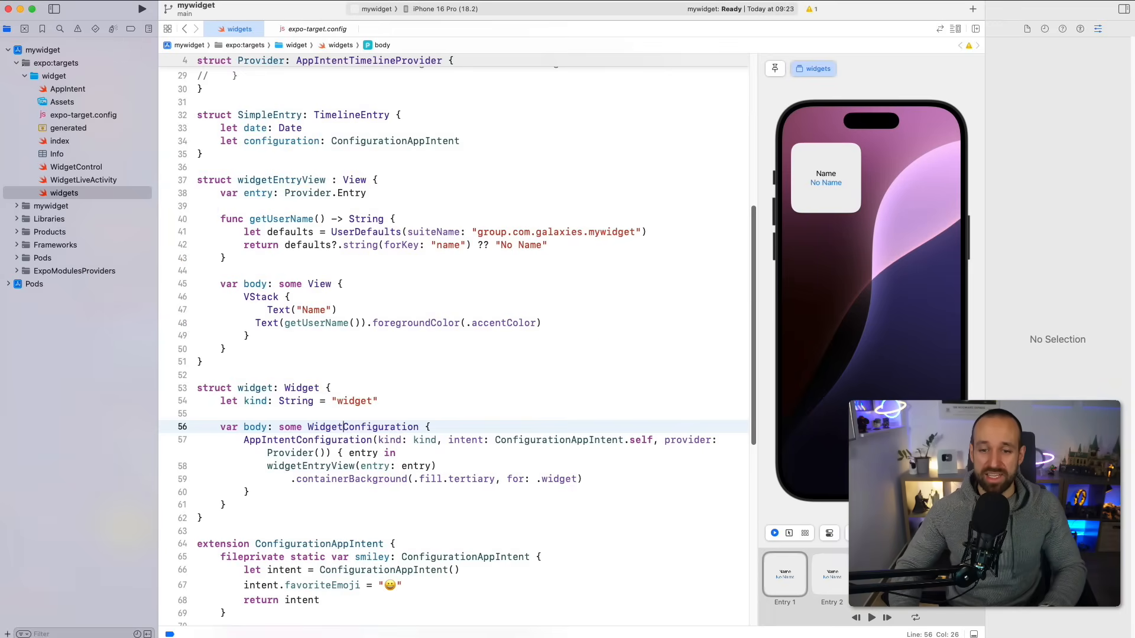
key(super+Tab)
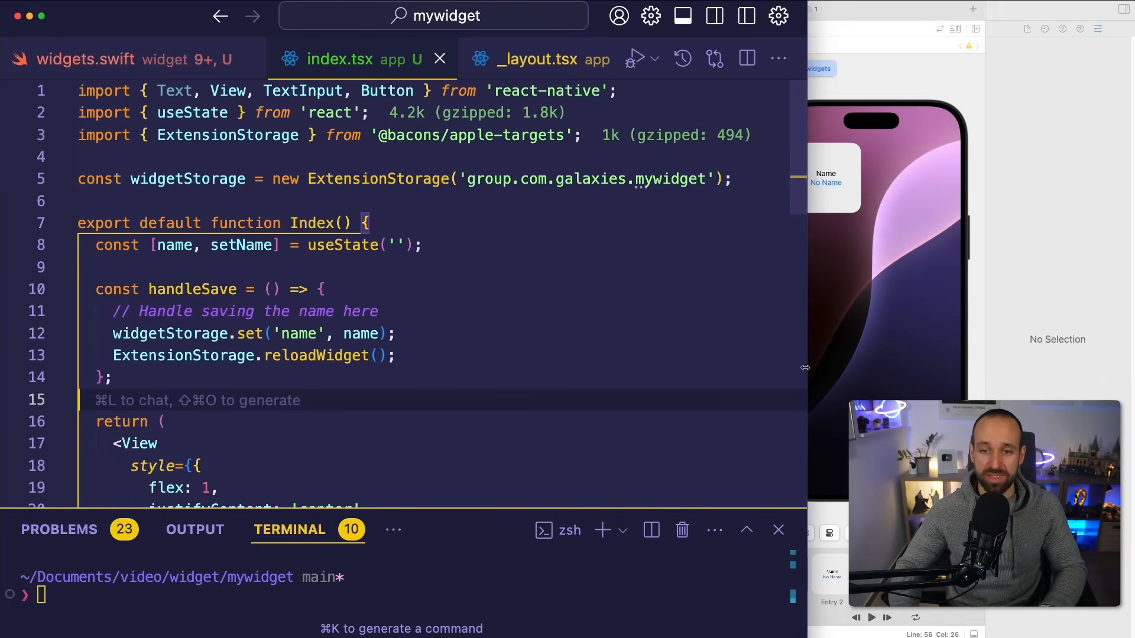
key(ctrl+alt+Return)
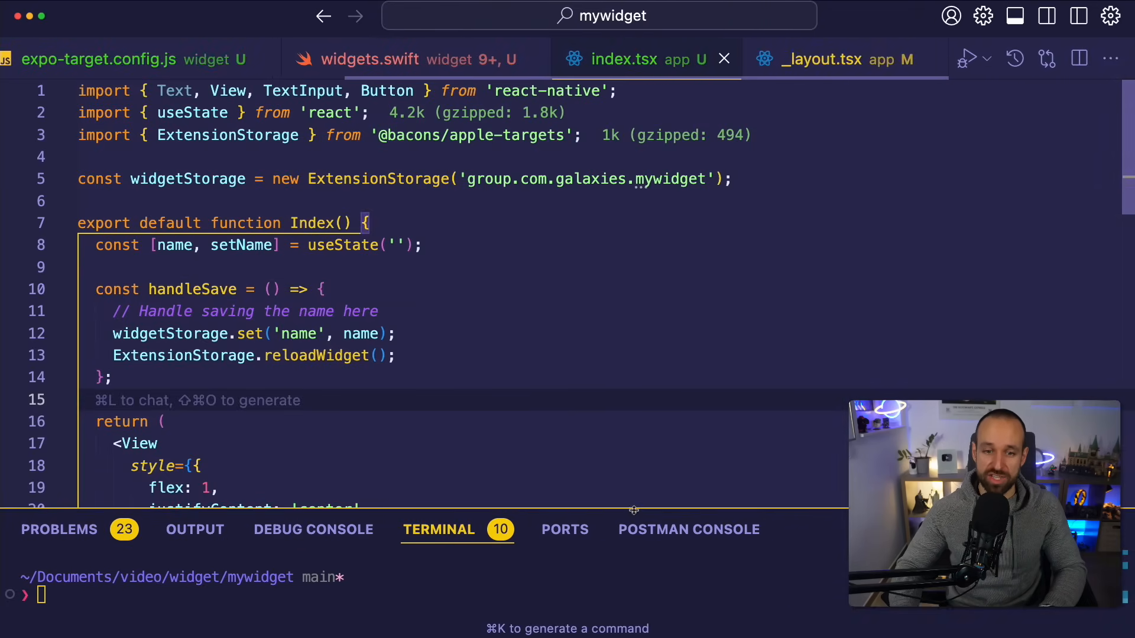
drag(635, 512, 634, 272)
key(super+k)
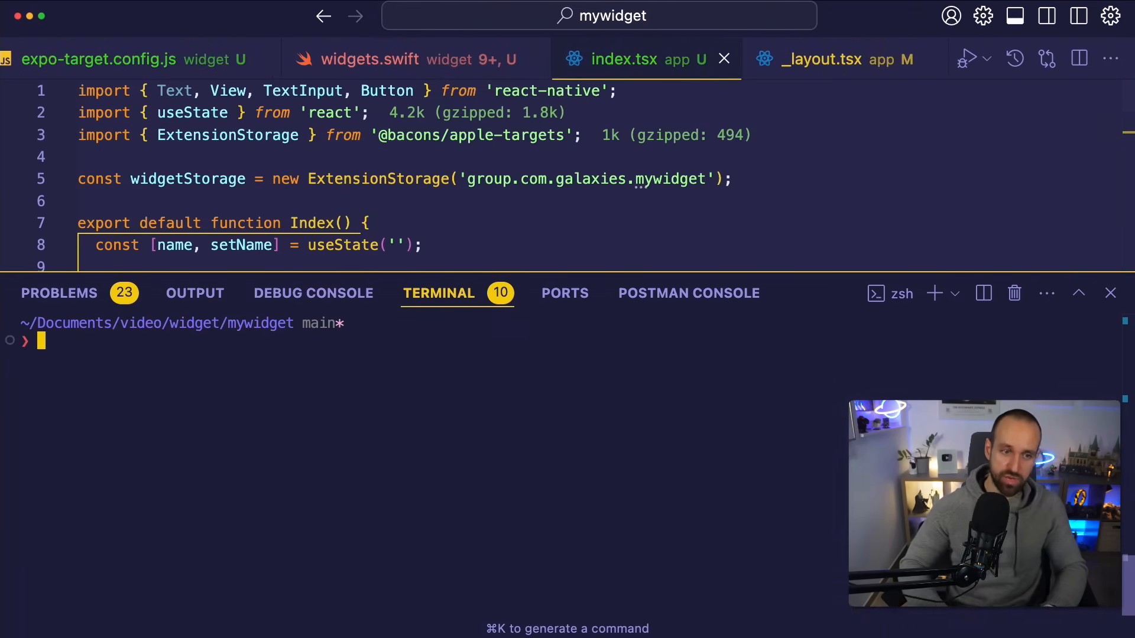
key(ctrl+r)
text(pre)
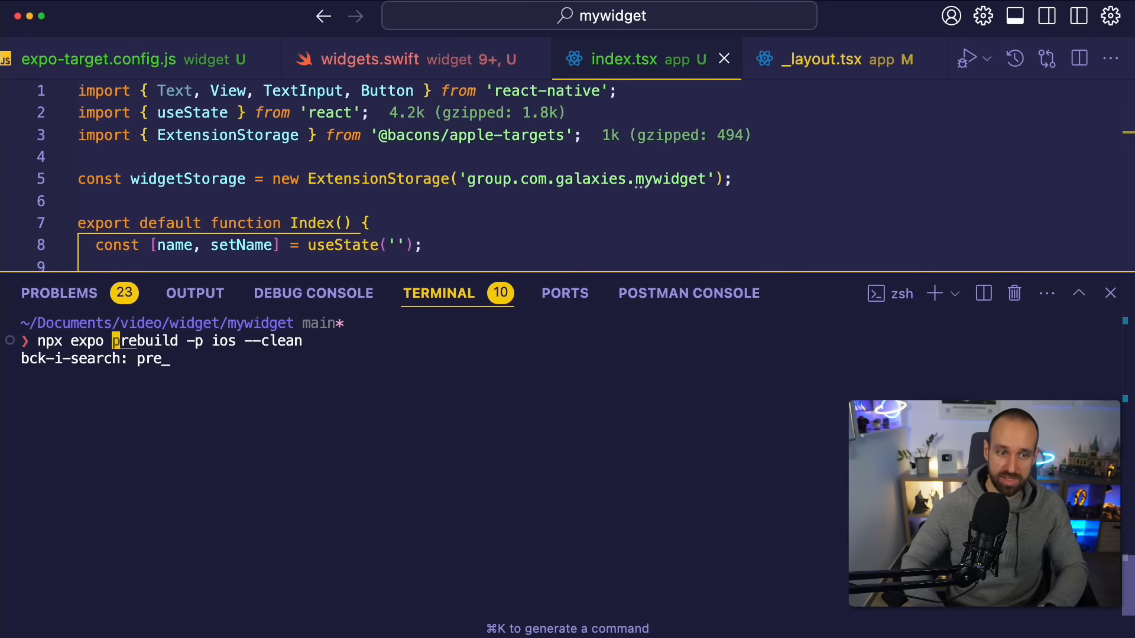
key(Return)
key(Return)
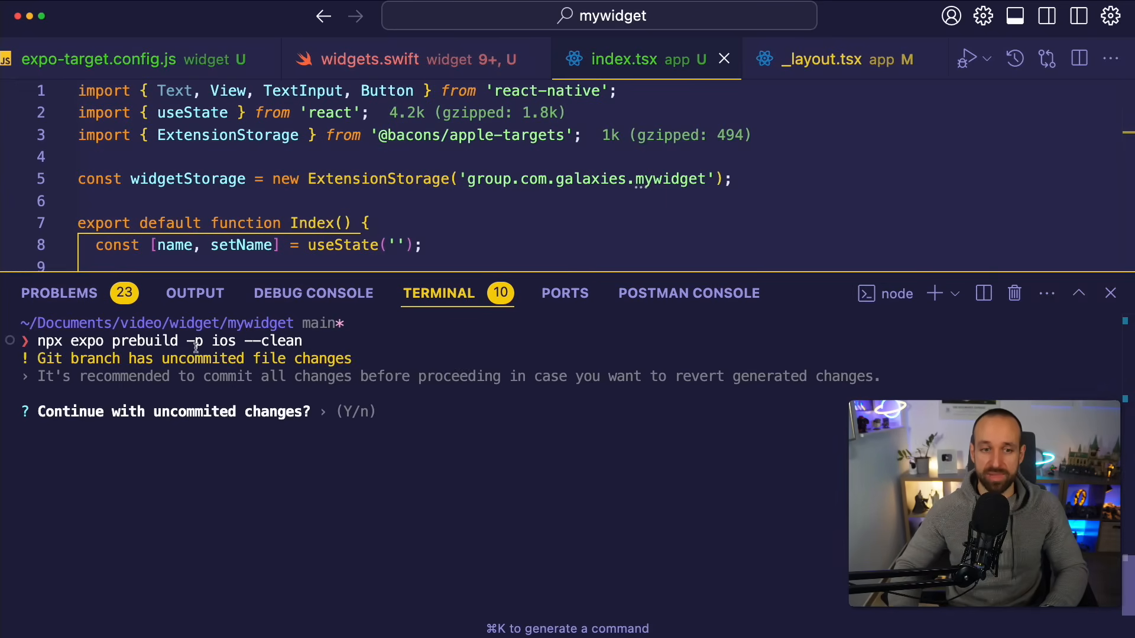
key(Return)
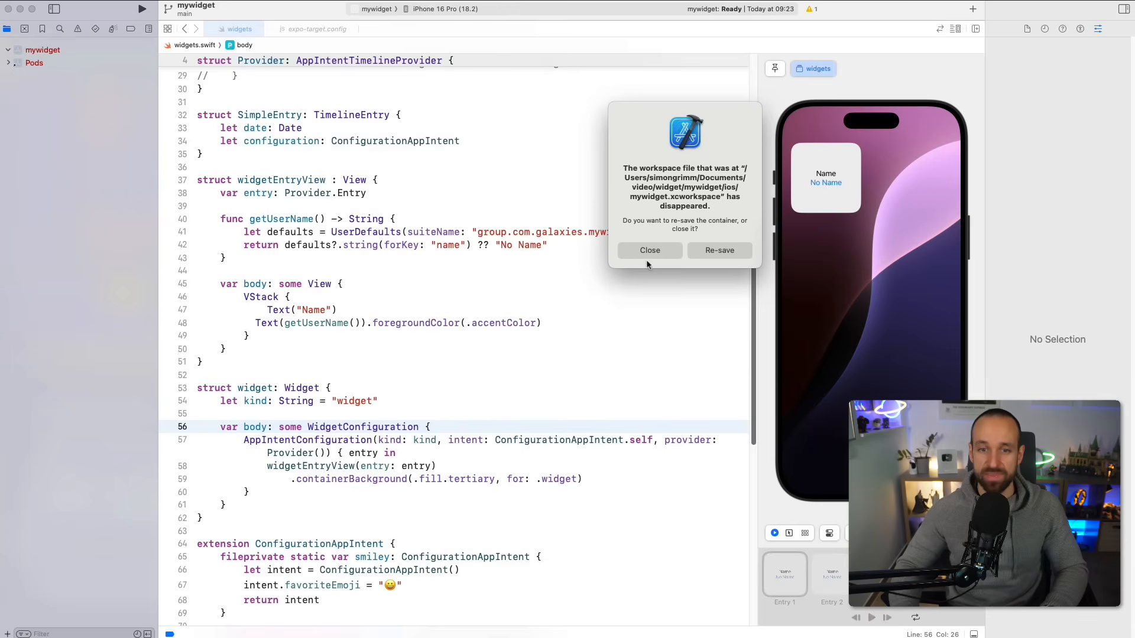
click(648, 252)
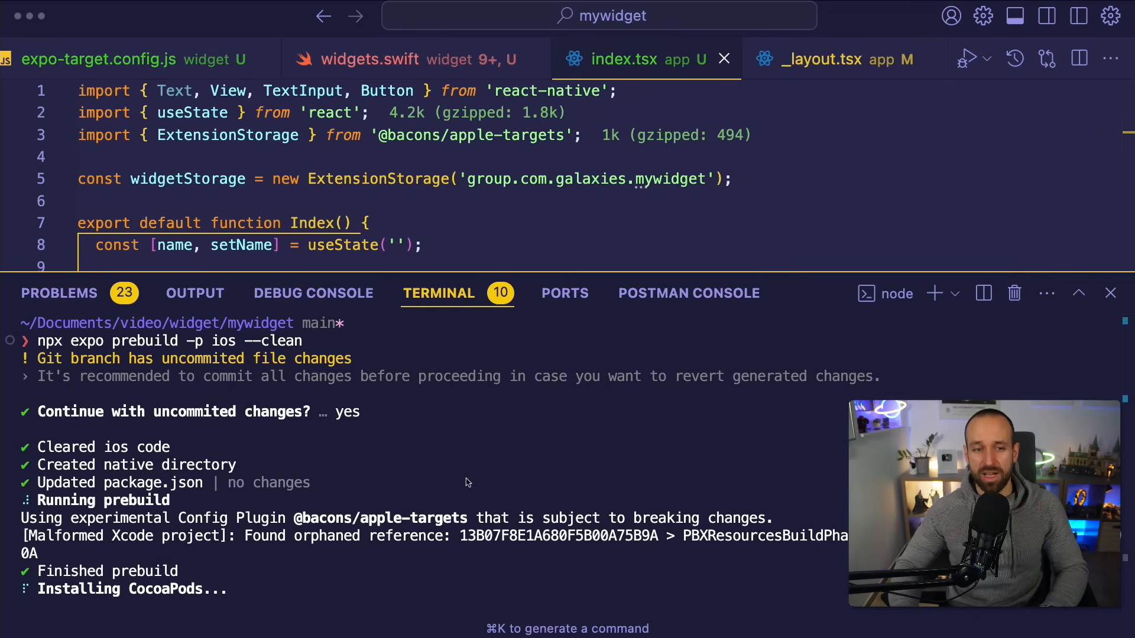
Step: Show widgets.swift with the accent-coloured name code, then the finished prebuild output with CocoaPods installed
click(769, 204)
key(super+b)
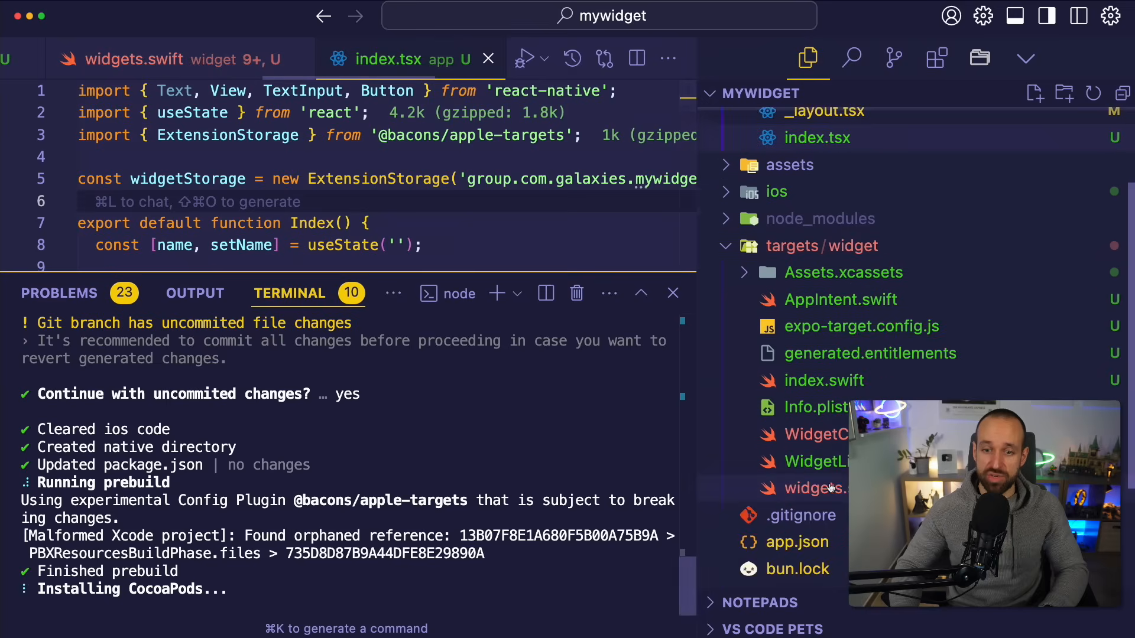
click(814, 487)
key(super+b)
key(super+j)
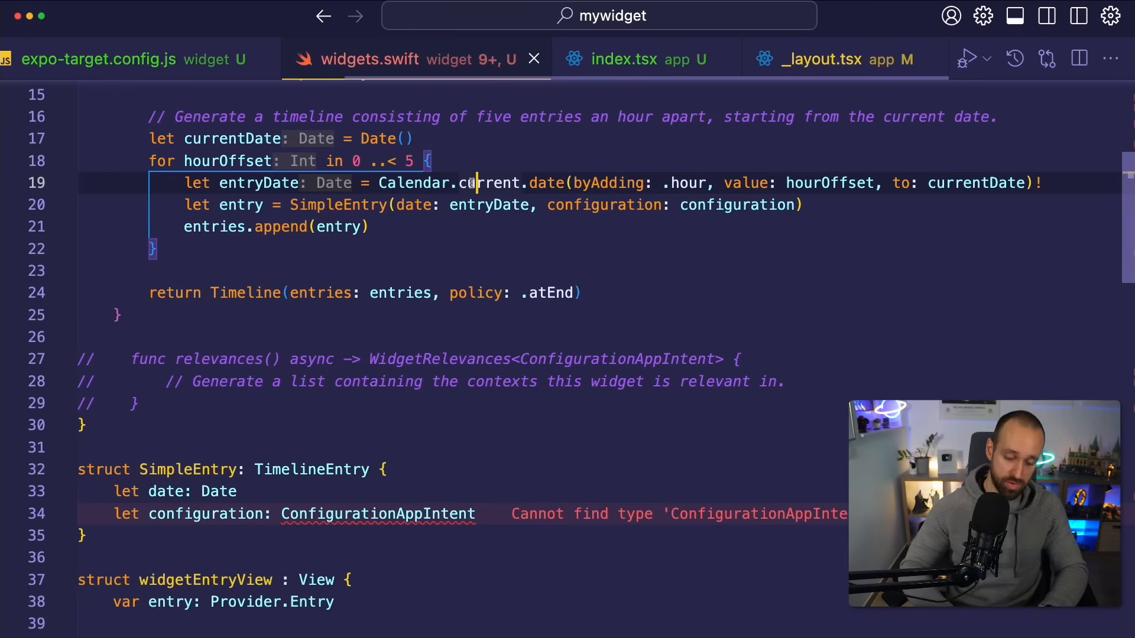
scroll(479, 221, down, 4)
scroll(479, 249, down, 6)
scroll(472, 257, down, 2)
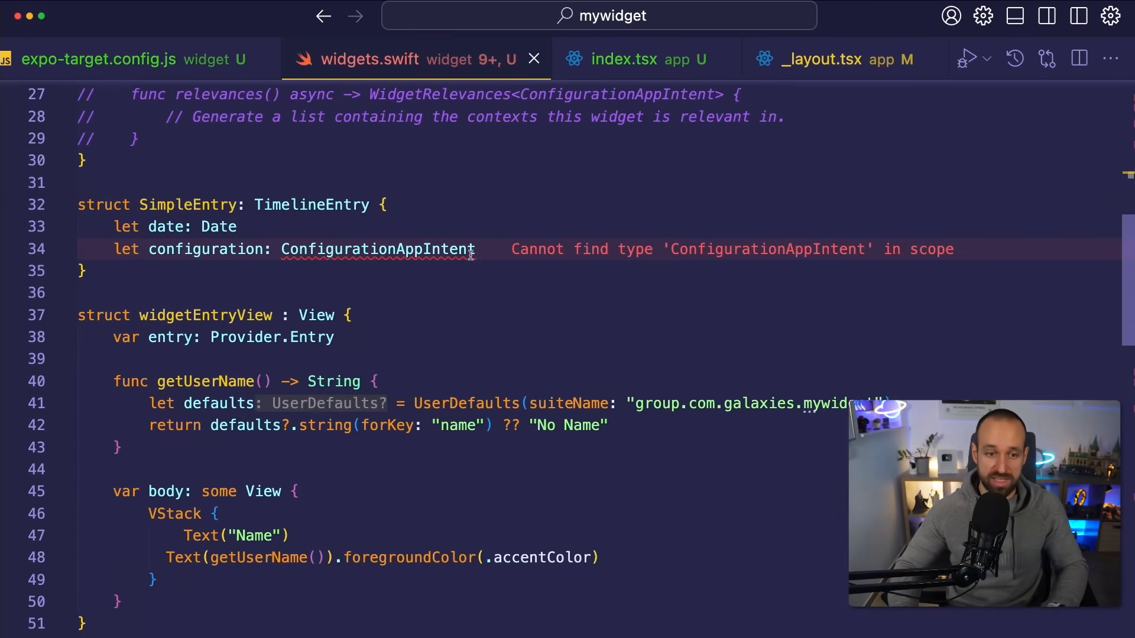
scroll(473, 254, down, 2)
scroll(472, 255, down, 2)
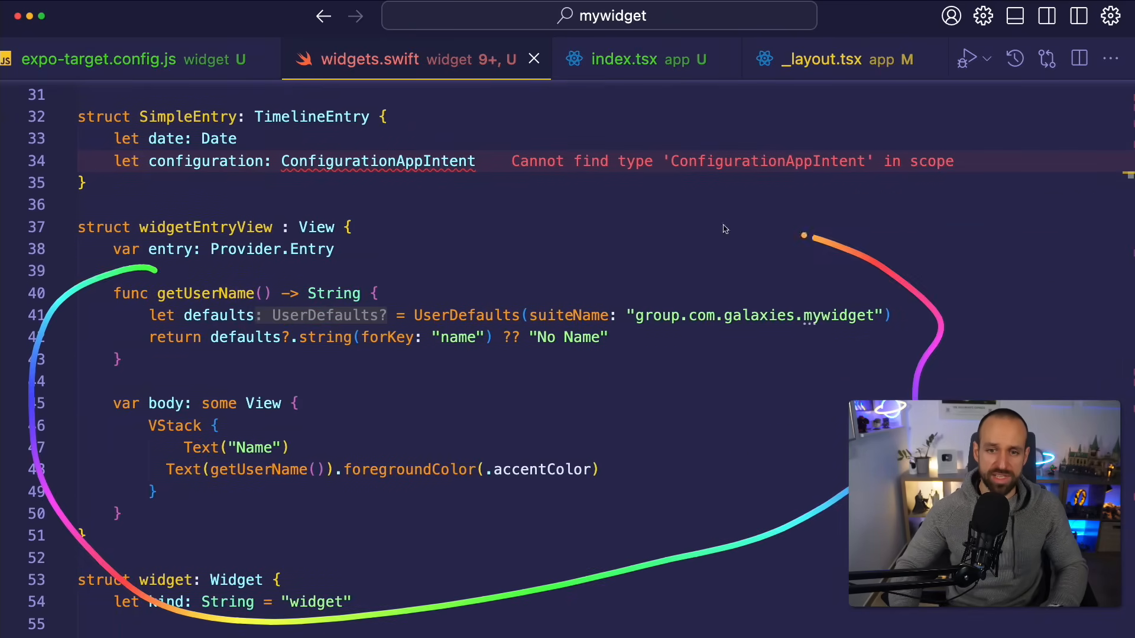
key(super+j)
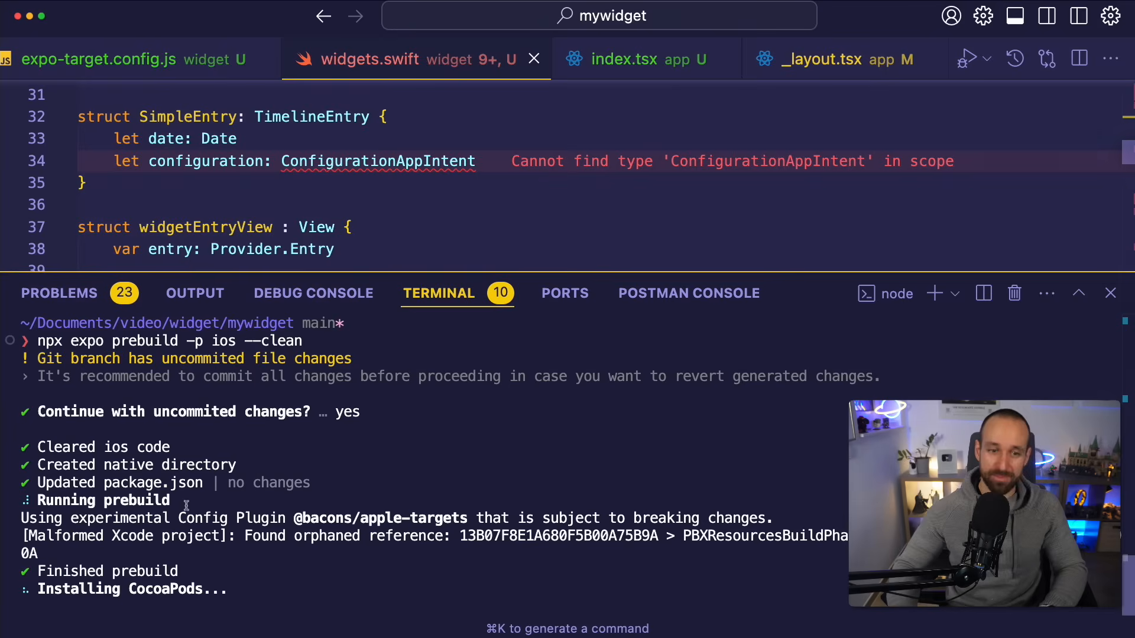
scroll(399, 221, down, 2)
scroll(399, 222, down, 2)
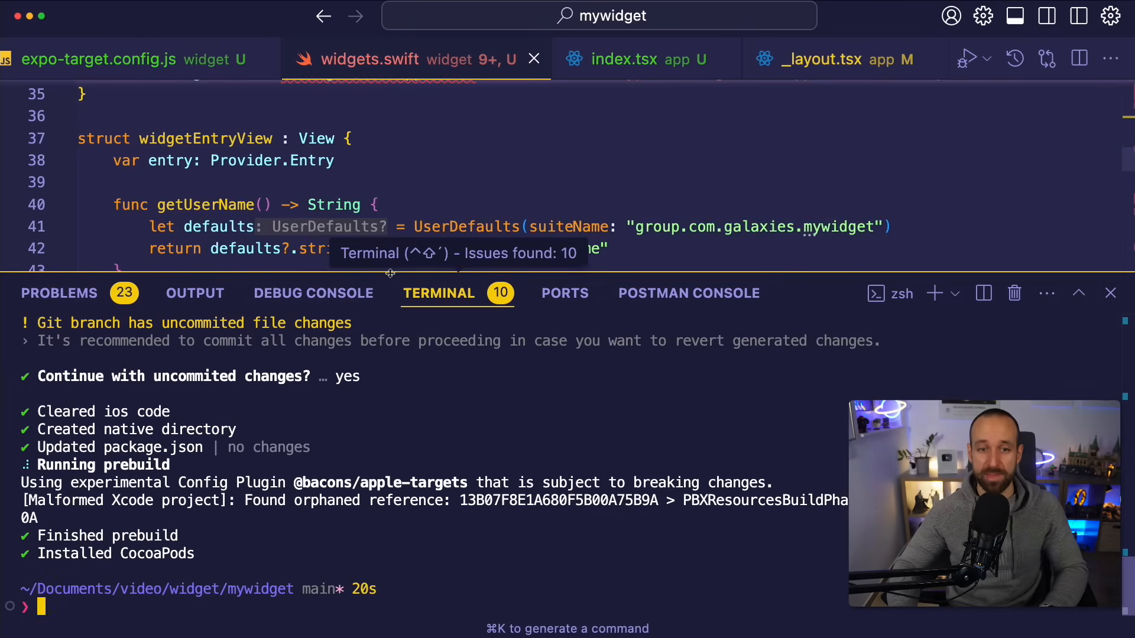
click(424, 487)
text(npx ex)
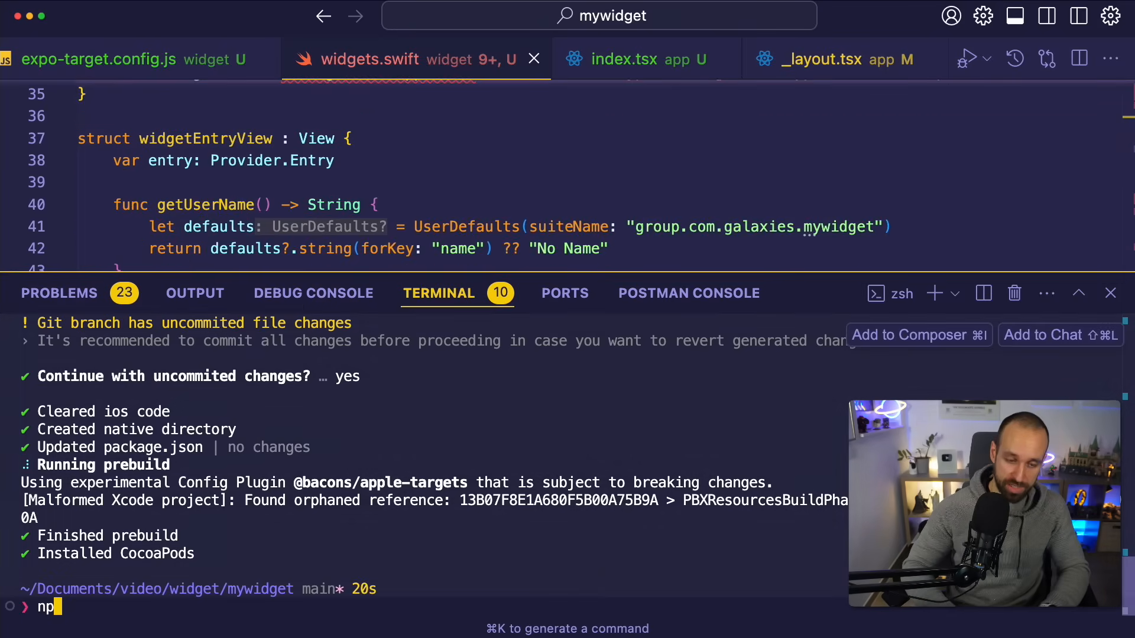
mouse_move(575, 518)
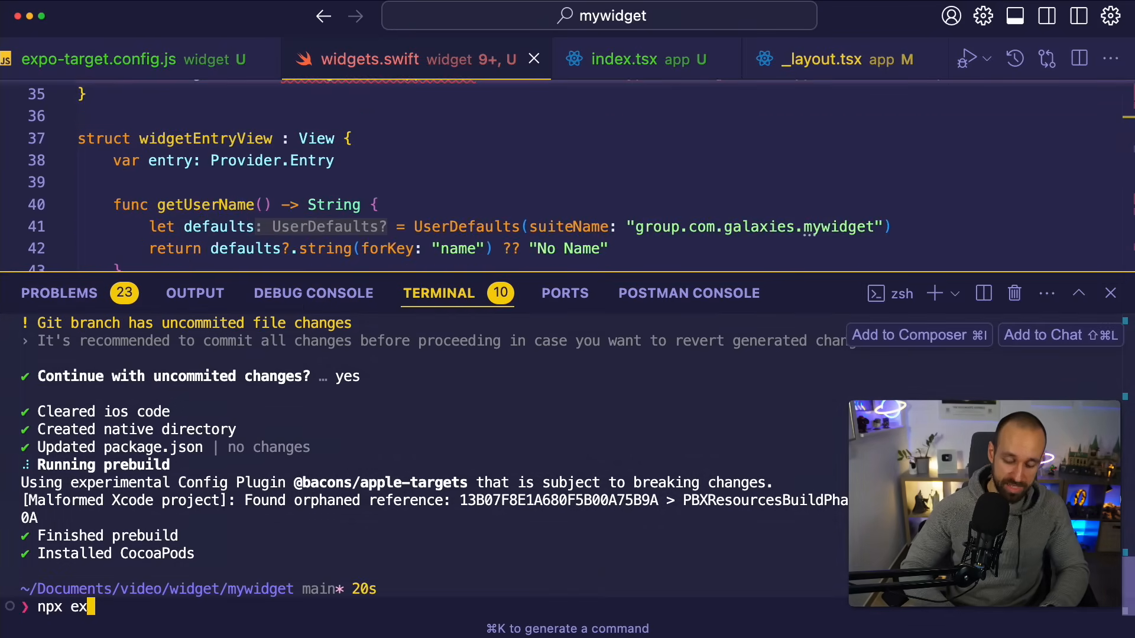
text(s)
Step: Run npx expo run:ios to install and launch the app, then go to the simulator home screen
key(Return)
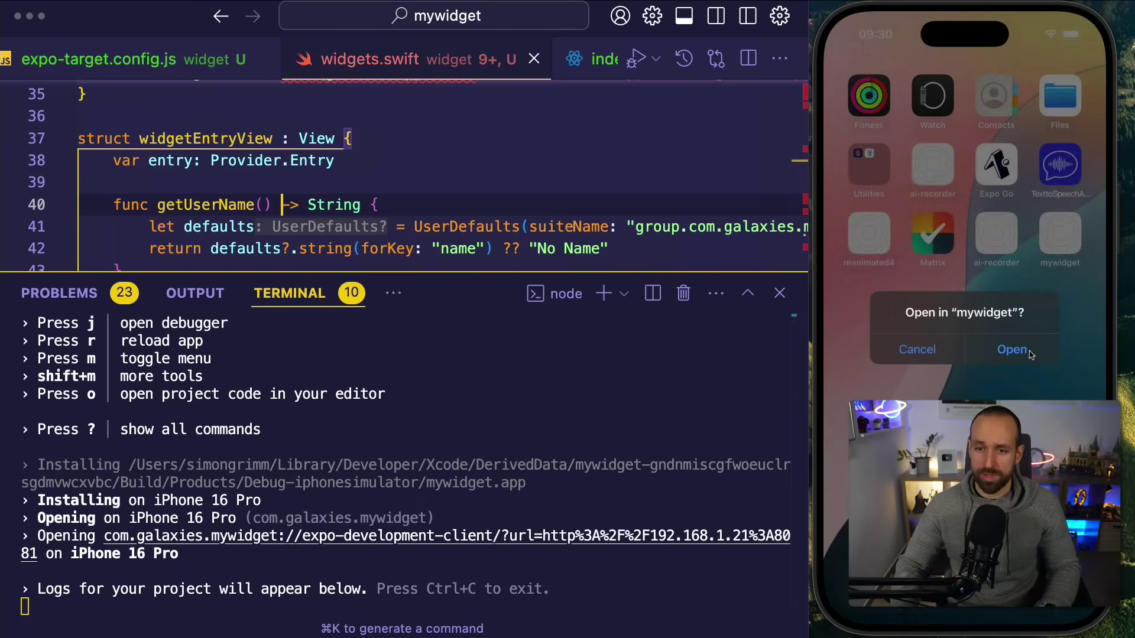
click(1013, 350)
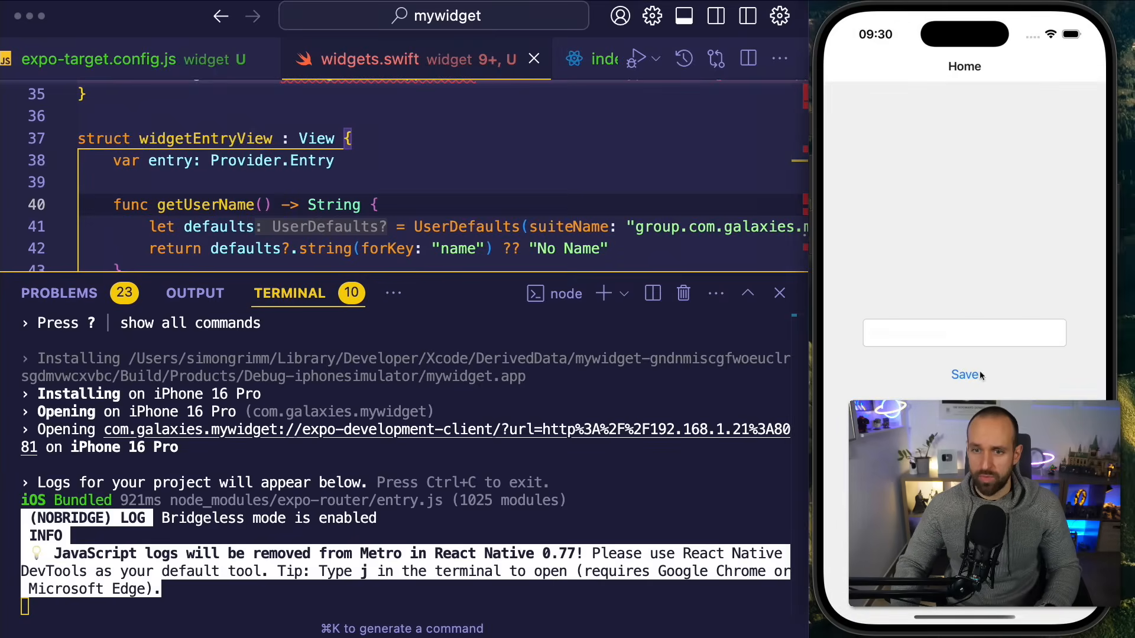
key(super+shift+h)
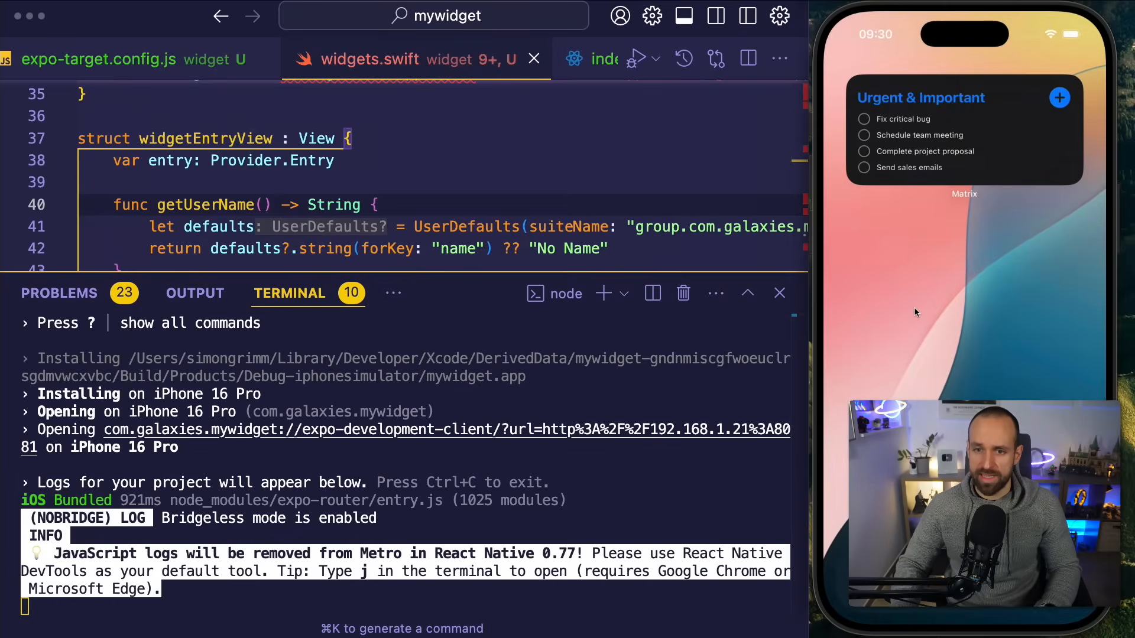
Step: Via Edit > Add Widget, search mywidget and place its widget showing No Name on the home screen
click(914, 308)
click(874, 34)
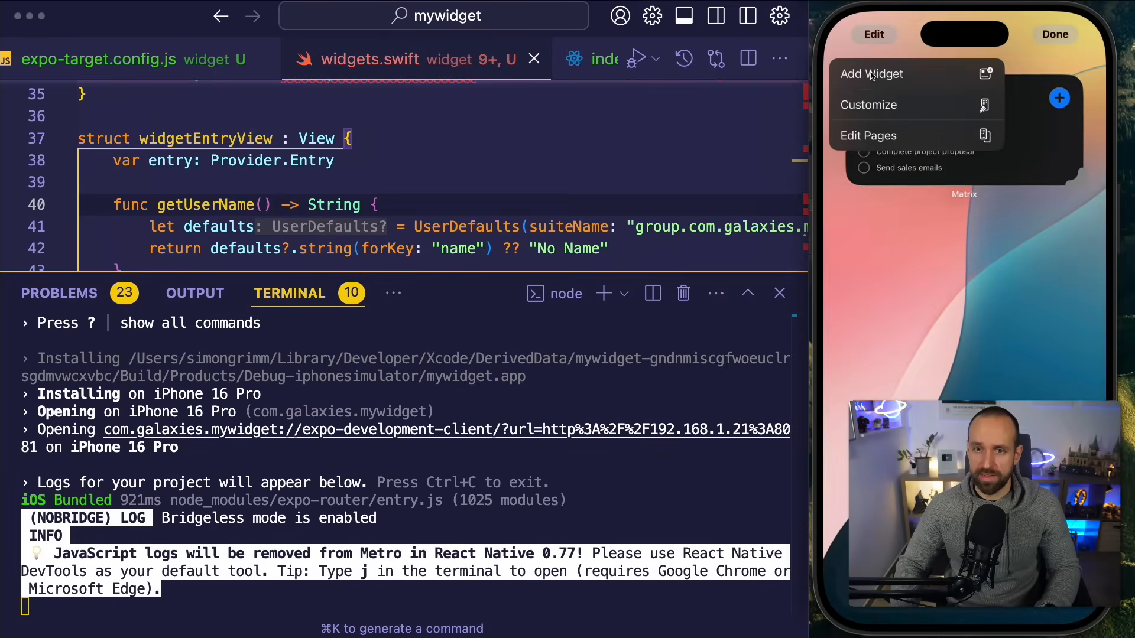
click(871, 73)
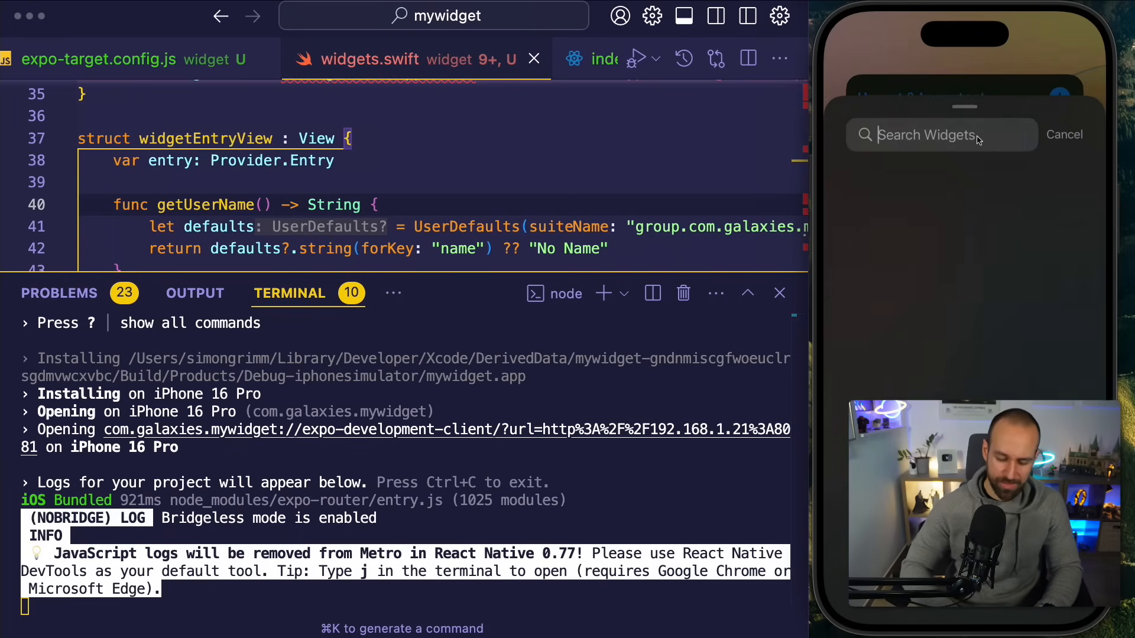
text(Mz)
key(BackSpace)
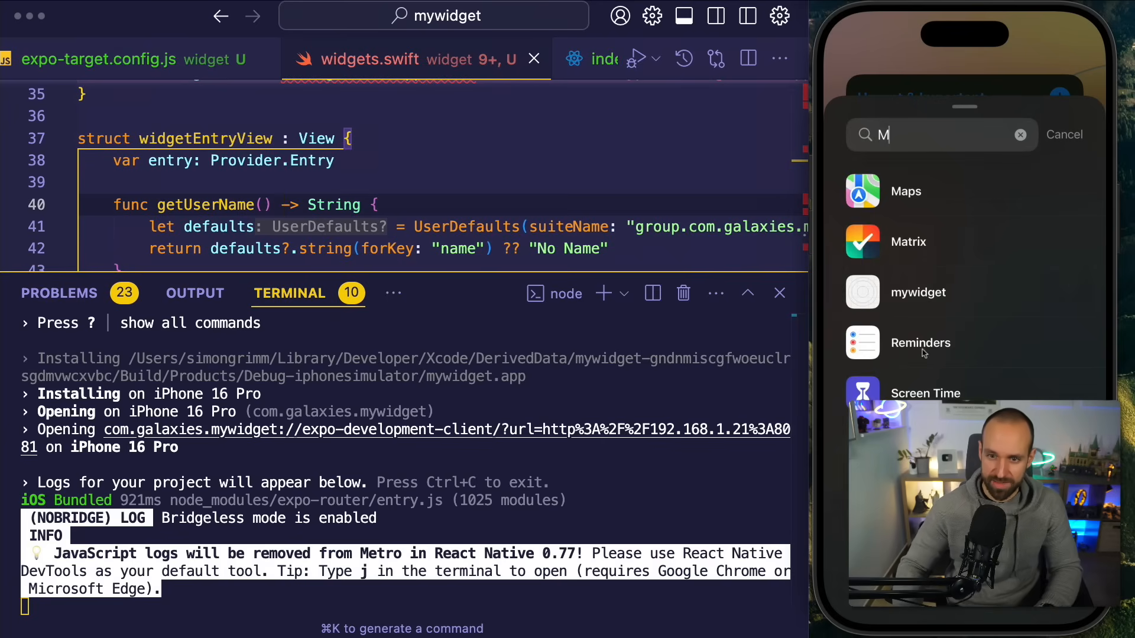
click(921, 296)
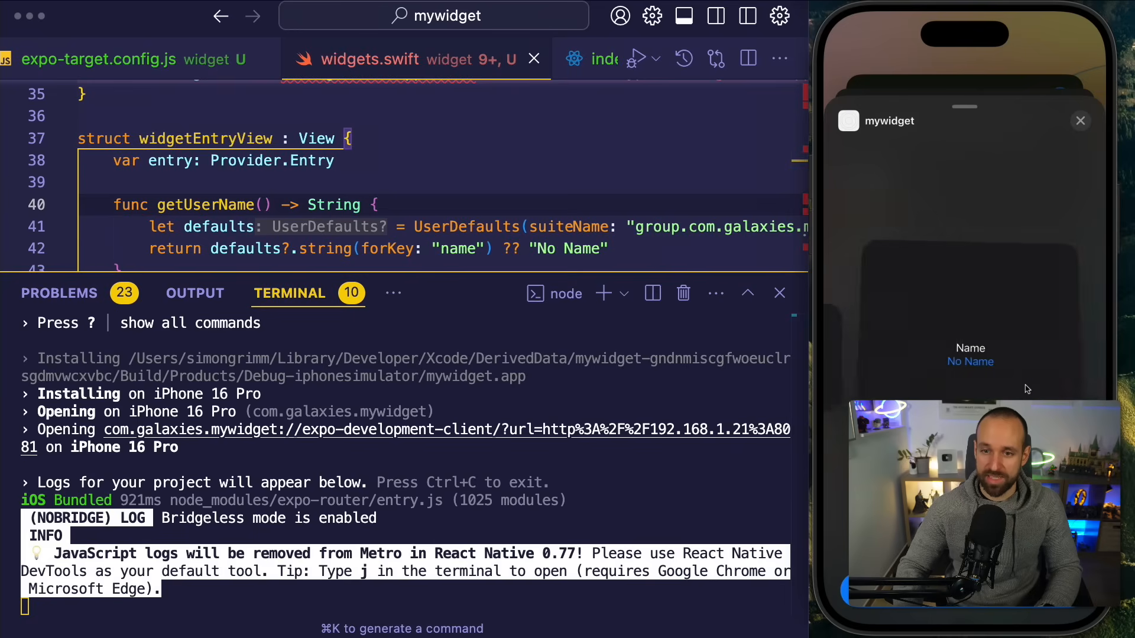
click(961, 611)
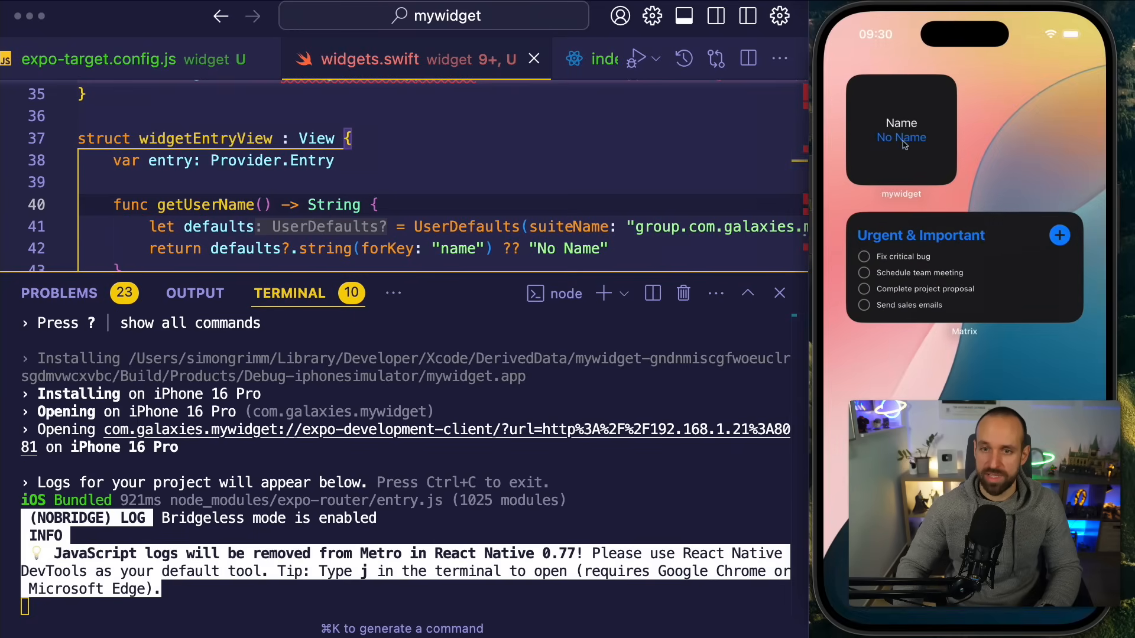
Step: Save the name Galaxies in the app, check it on the widget, and highlight the code reading the saved name
click(915, 139)
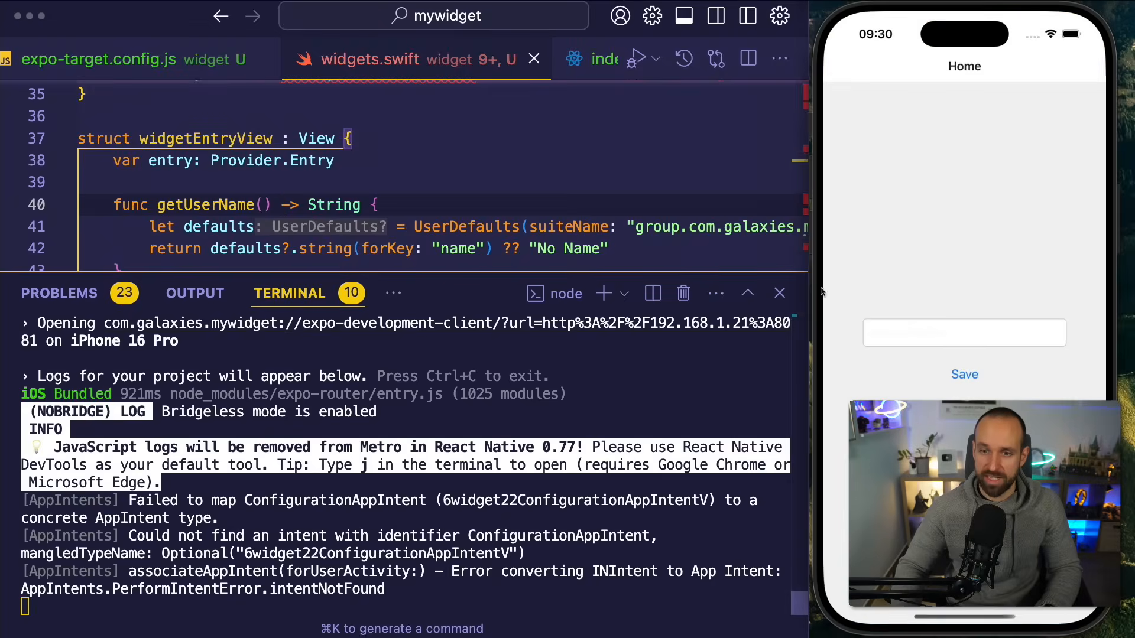
click(943, 334)
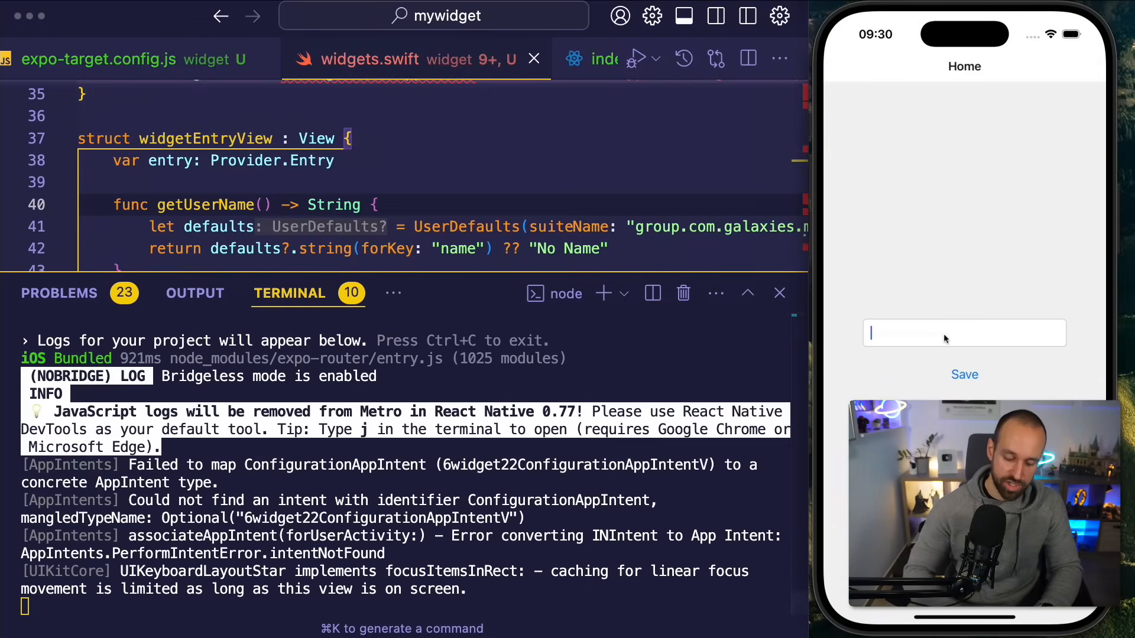
text(Galaxies)
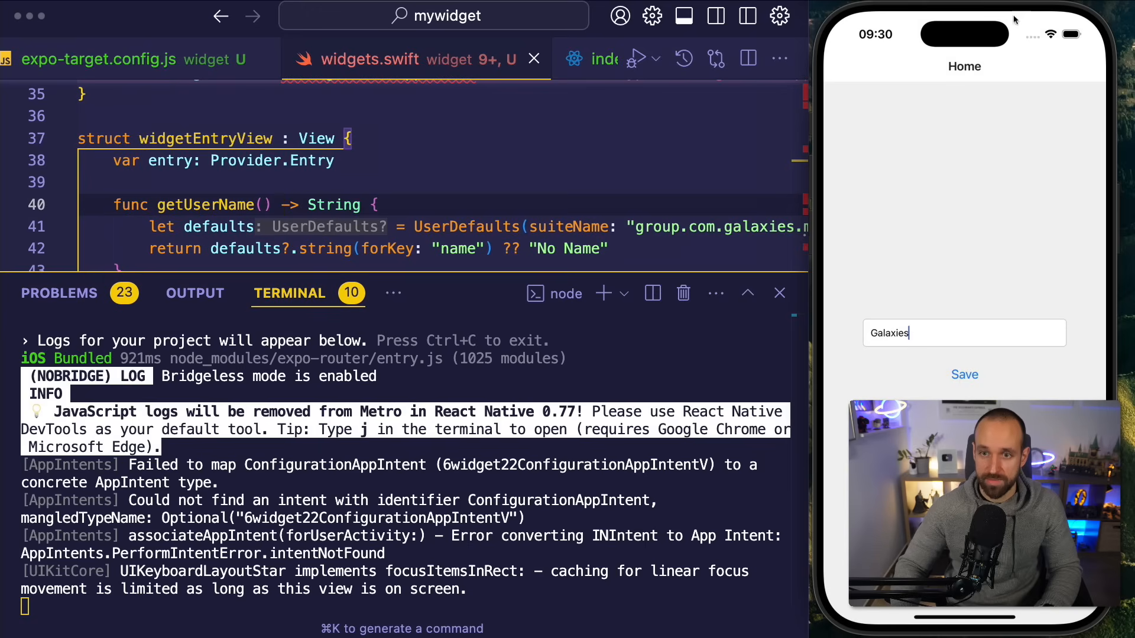
key(super+shift+h)
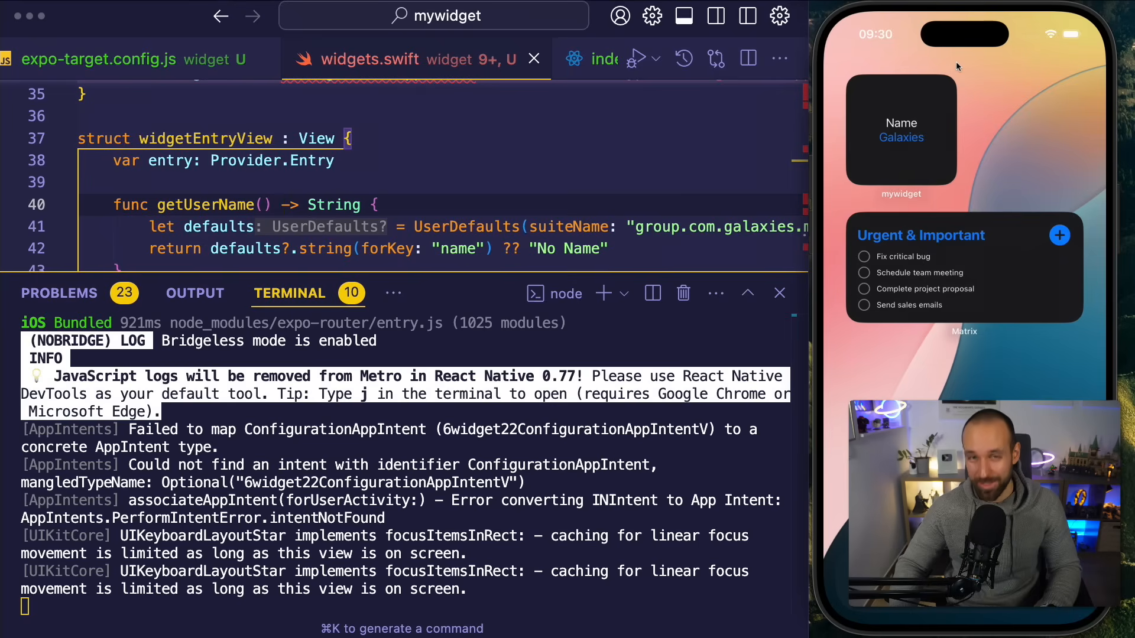
click(683, 193)
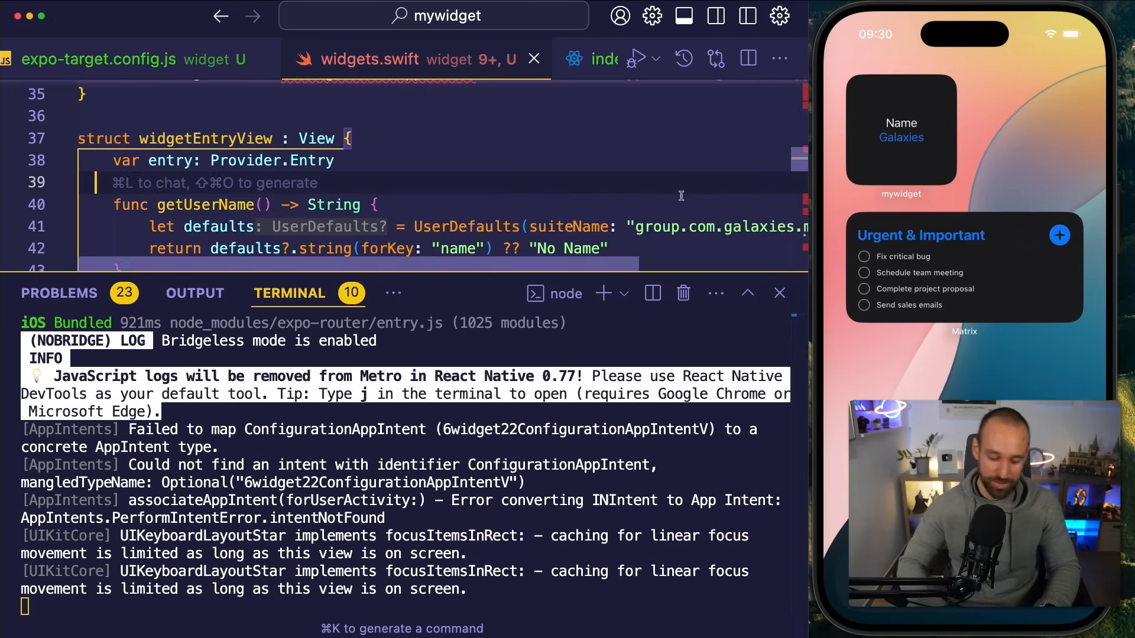
key(super+j)
scroll(566, 332, up, 3)
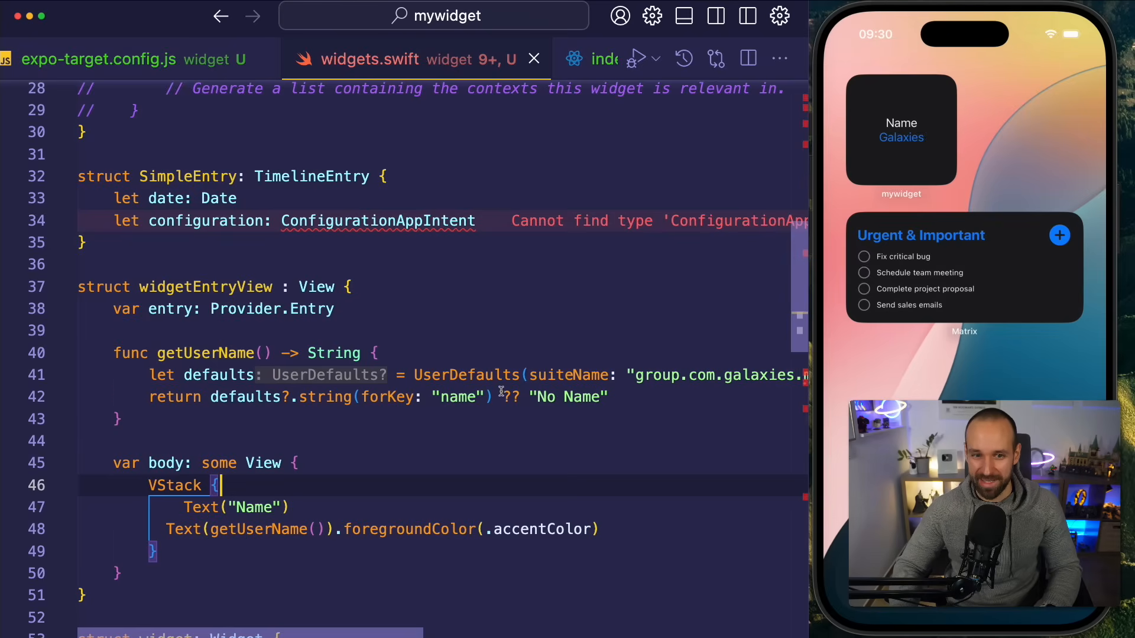
scroll(501, 393, down, 1)
click(691, 367)
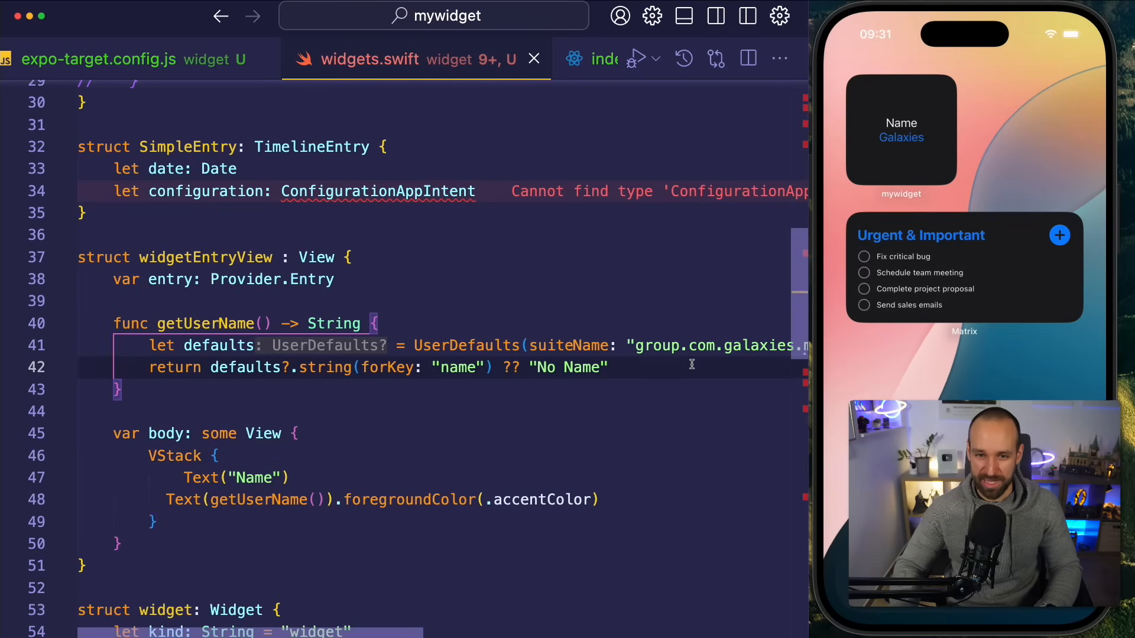
Step: From the widget, extend the name to Galaxies.dev!!, save, and confirm the widget shows it in accent colour
click(902, 129)
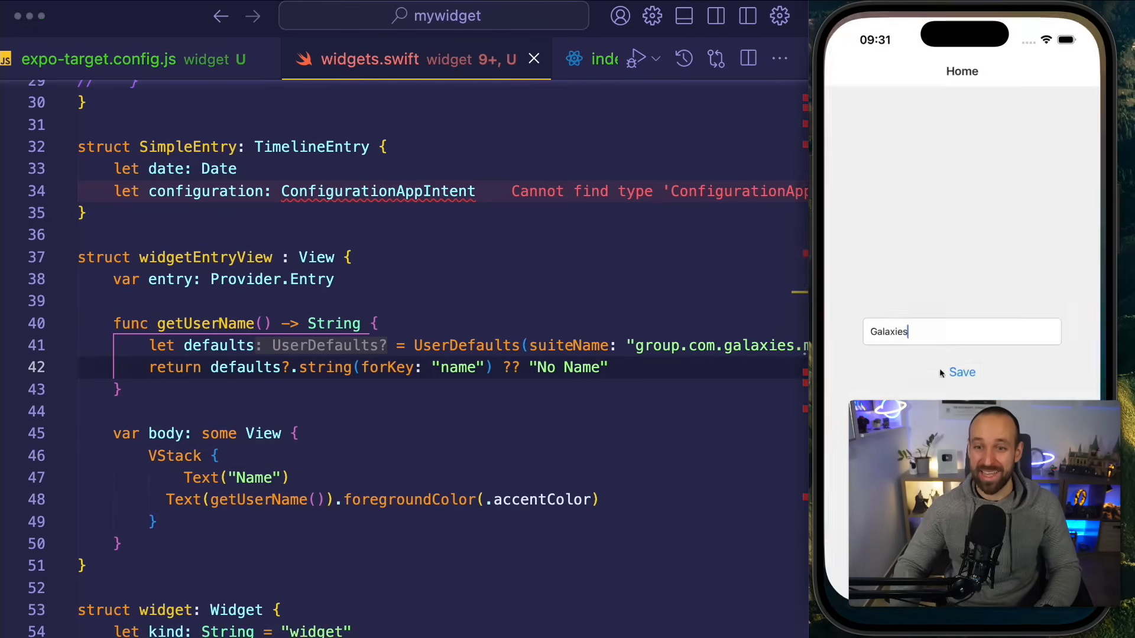
text(.dev)
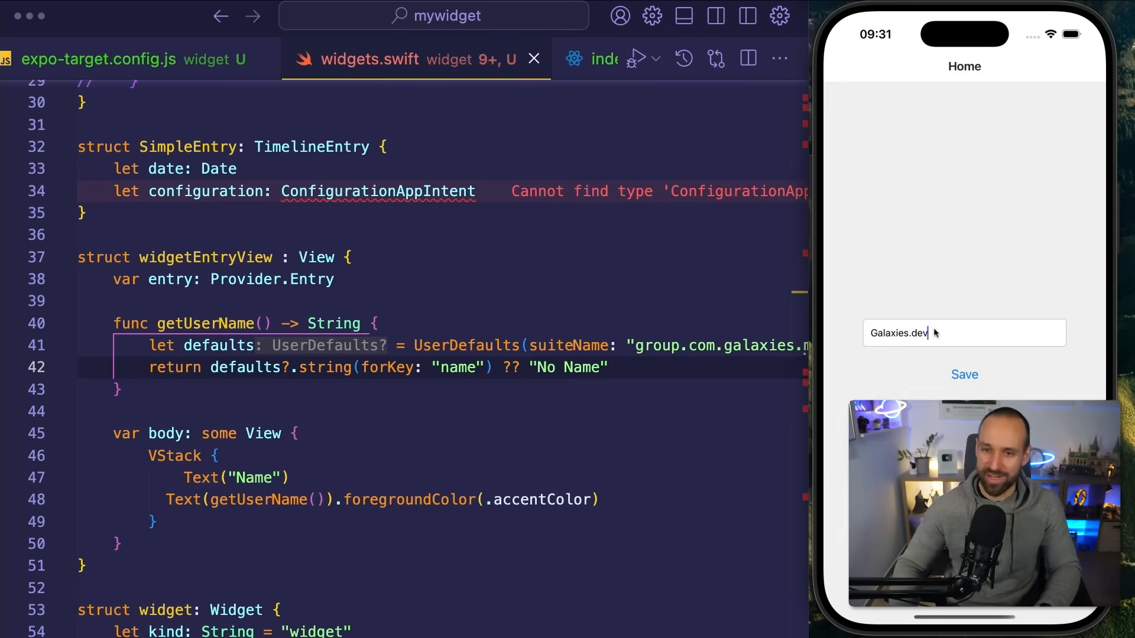
text(!!)
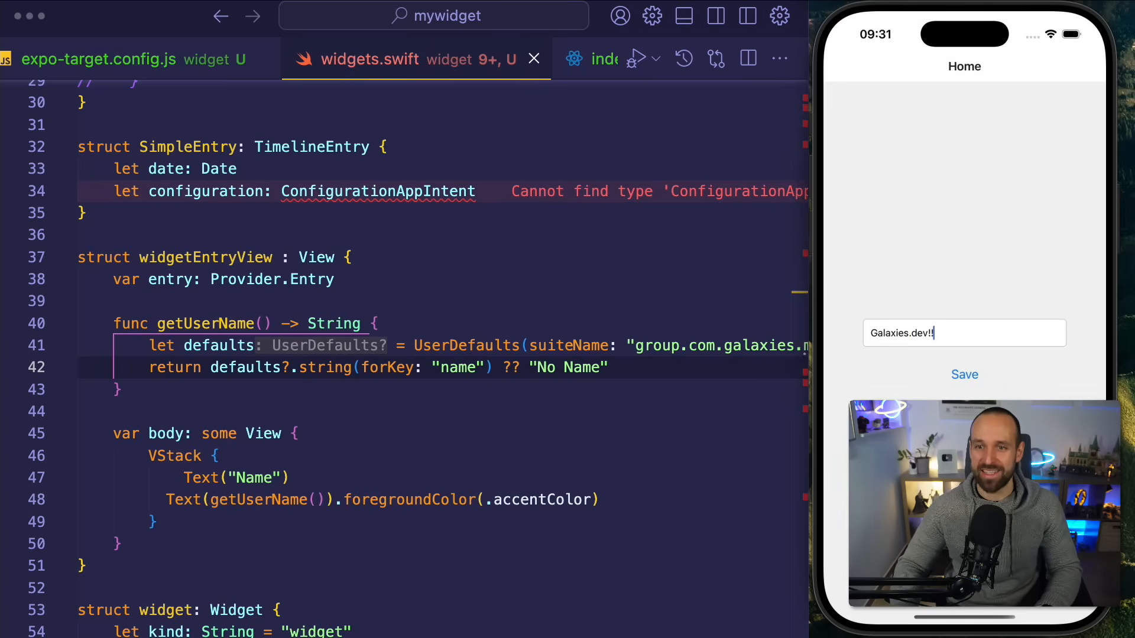
click(966, 374)
key(super+shift+h)
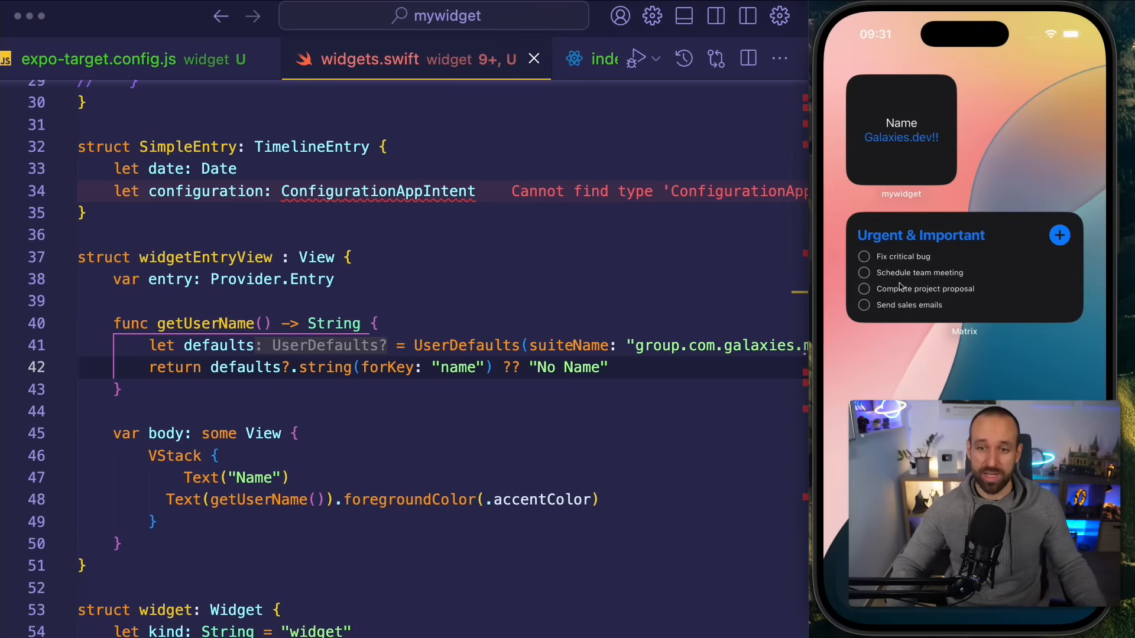
click(1059, 241)
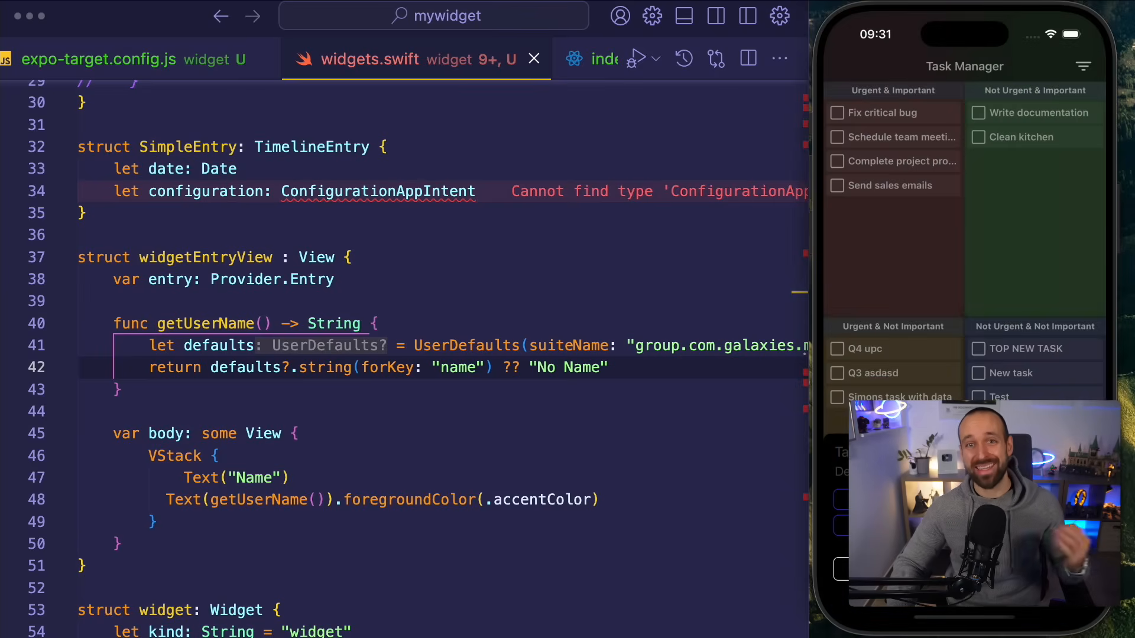
key(super+shift+h)
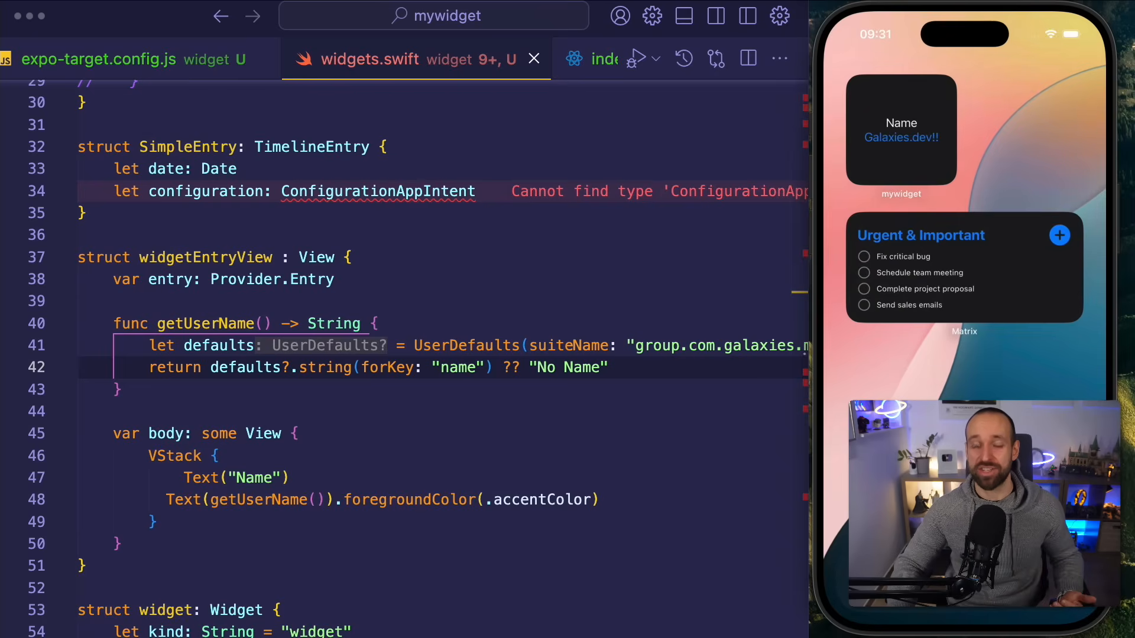